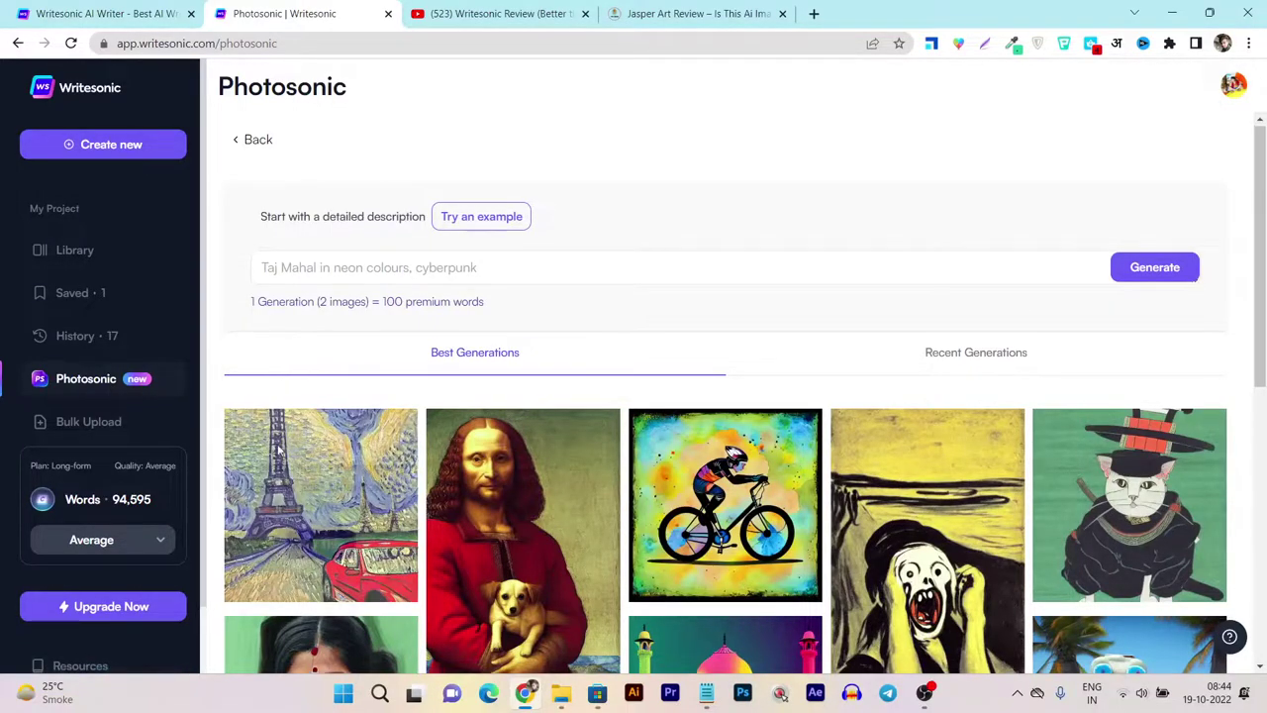
Step: Browse the Best Generations gallery and examine the sample images with the prompts that produced them
scroll(287, 368, down, 5)
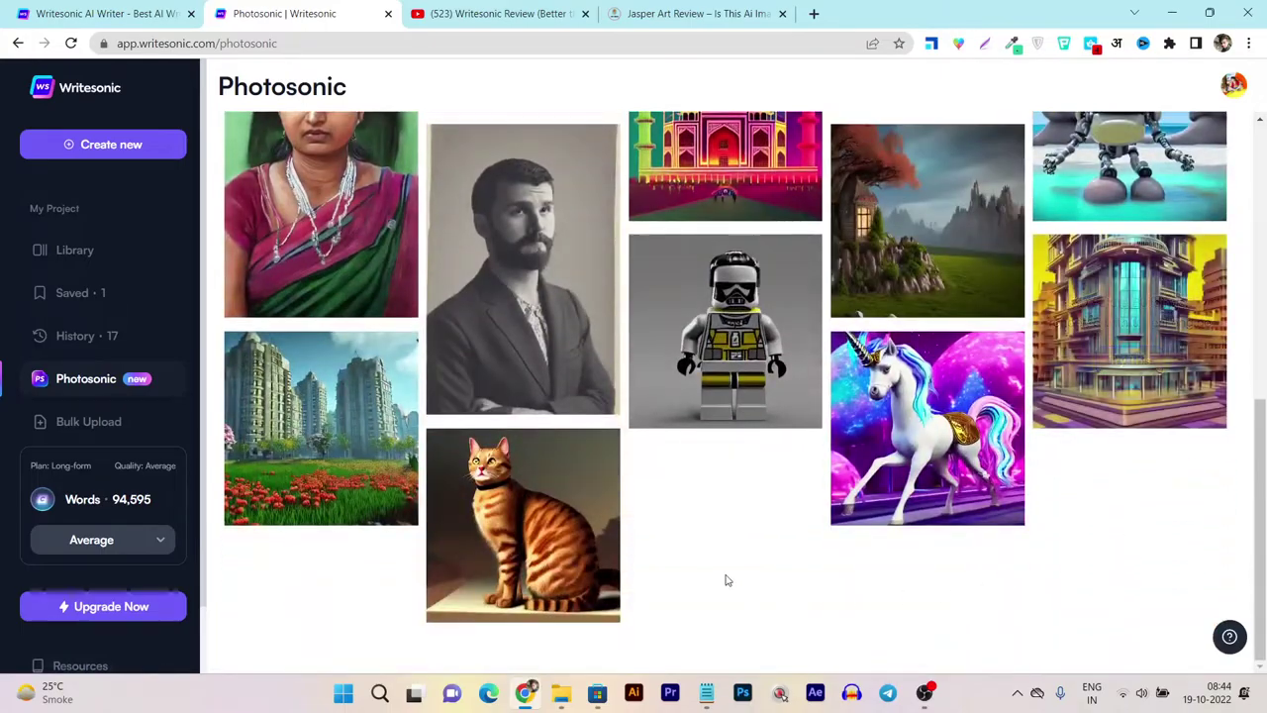
scroll(723, 580, up, 5)
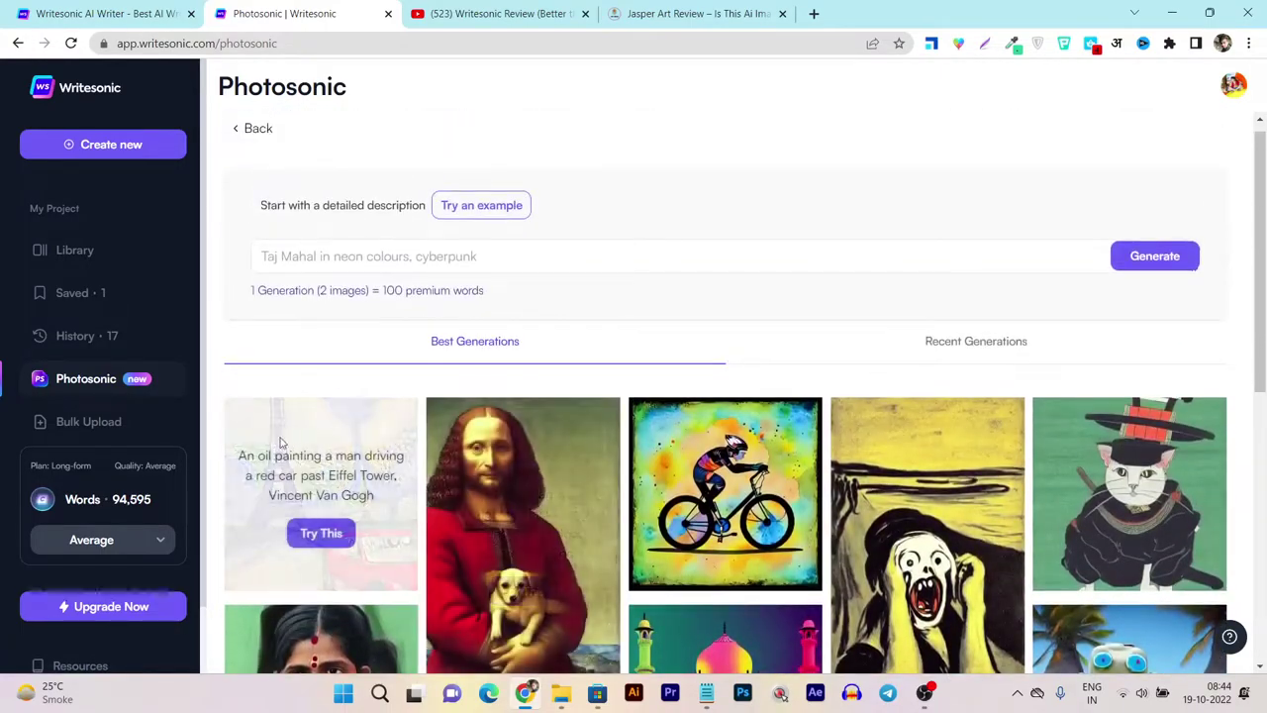
scroll(1128, 495, down, 3)
scroll(1166, 559, down, 3)
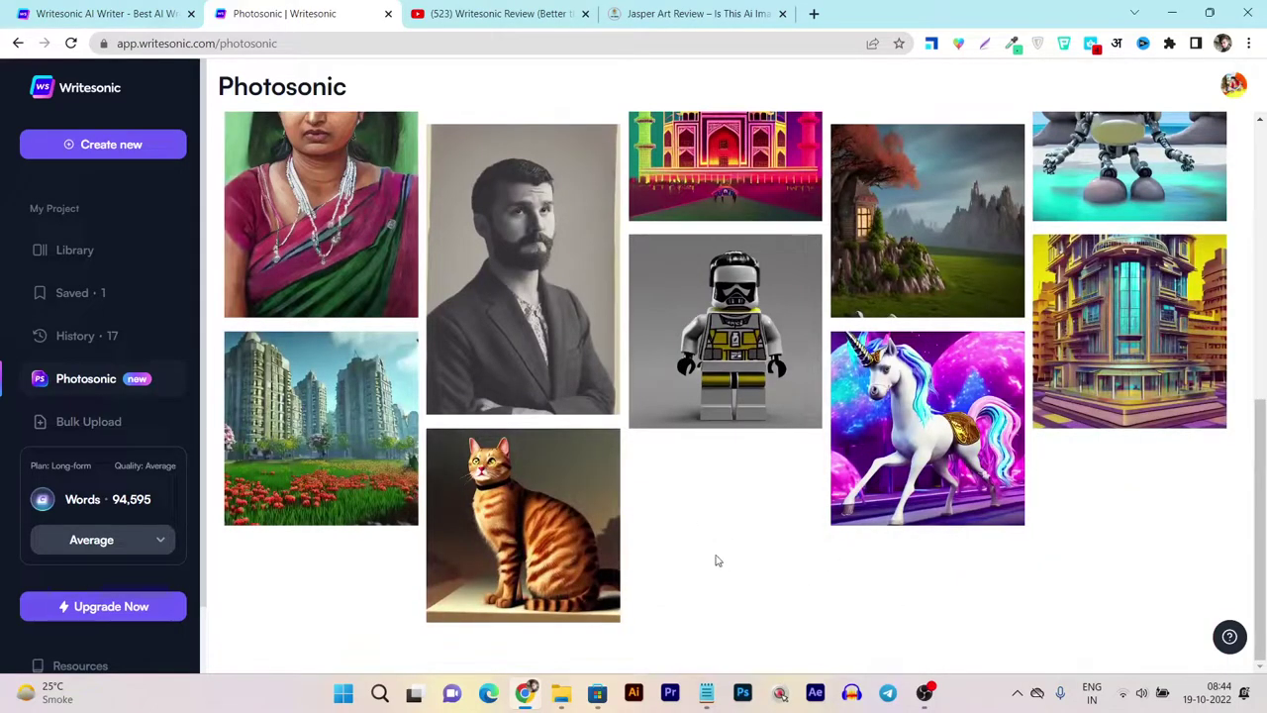
scroll(718, 562, up, 3)
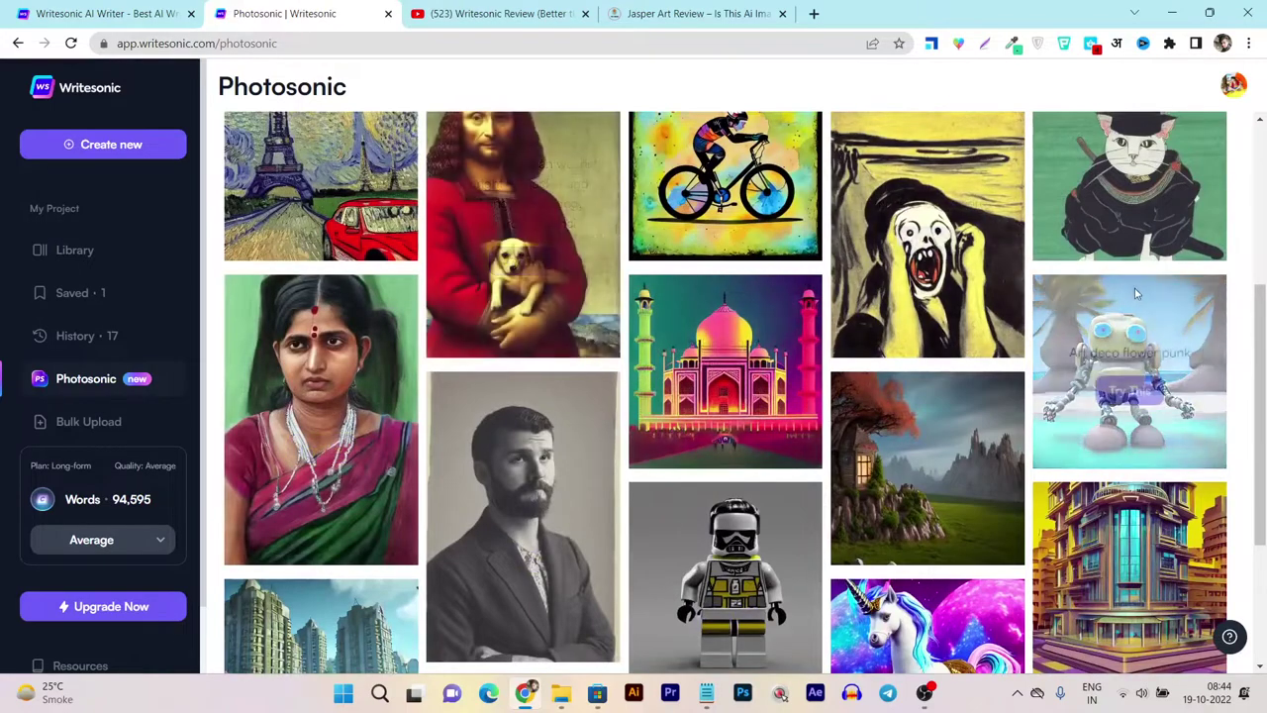
scroll(1158, 248, up, 1)
scroll(693, 396, down, 2)
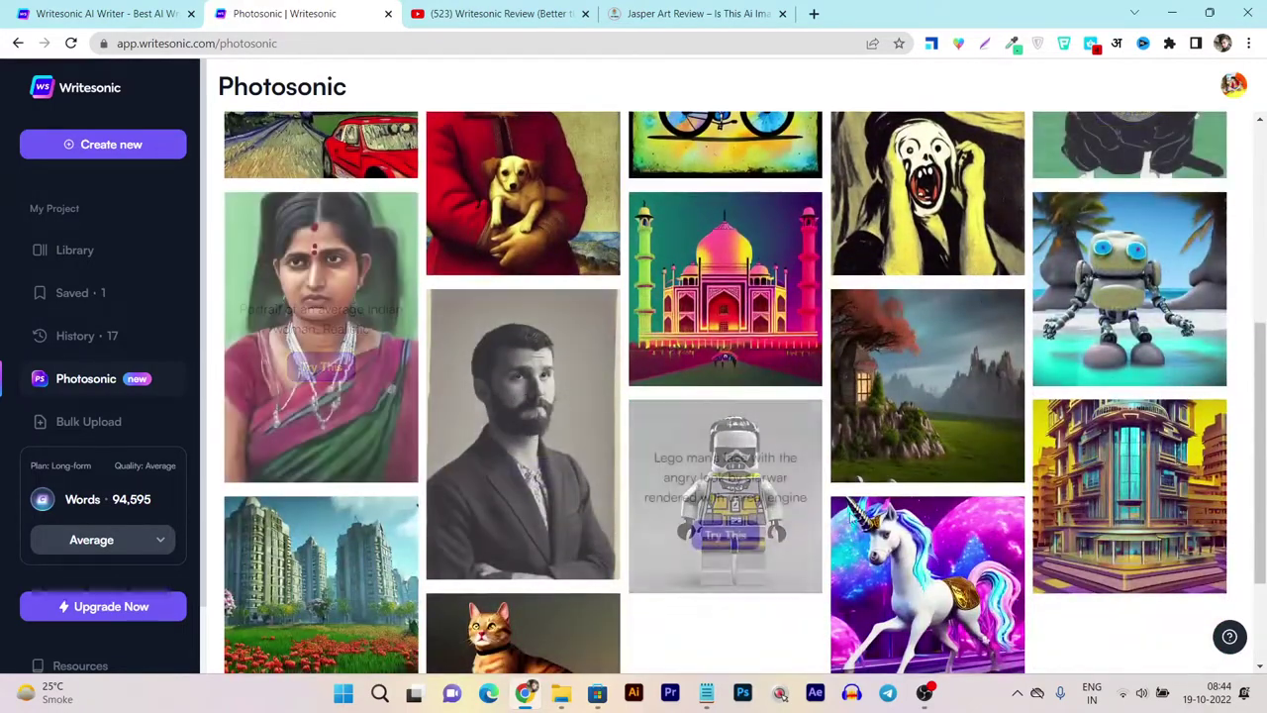
scroll(752, 515, down, 2)
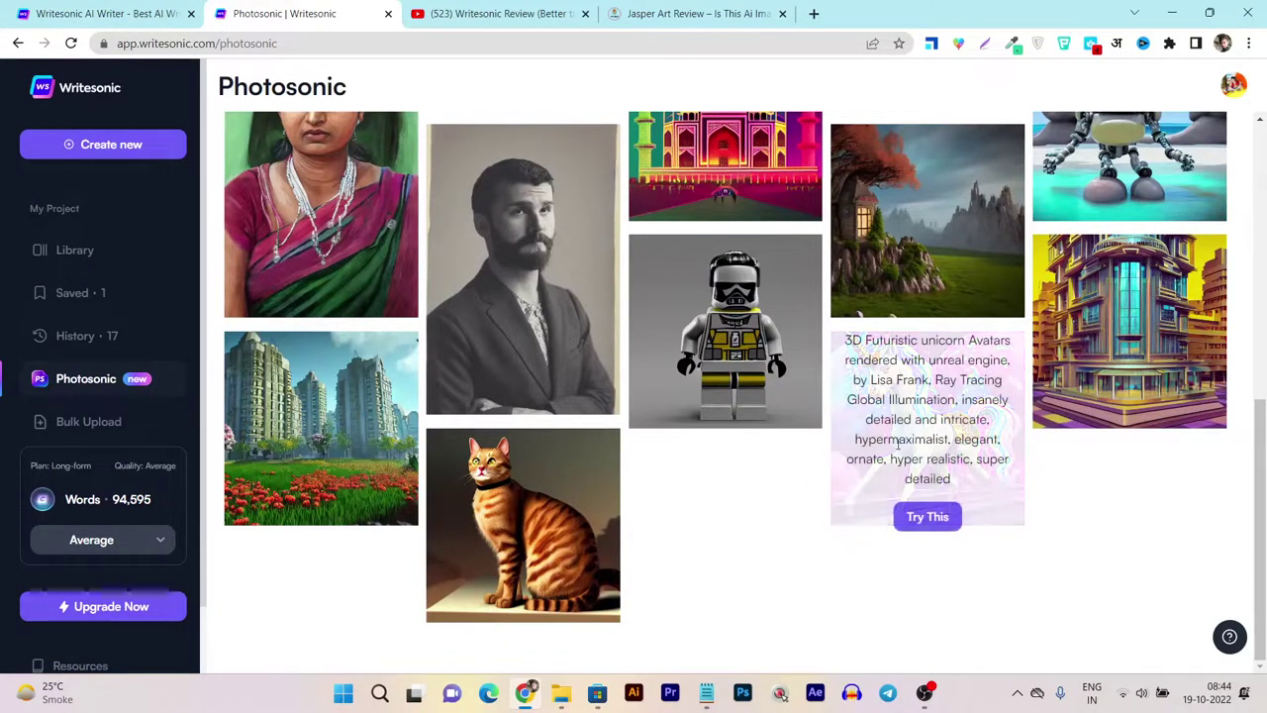
scroll(841, 495, up, 5)
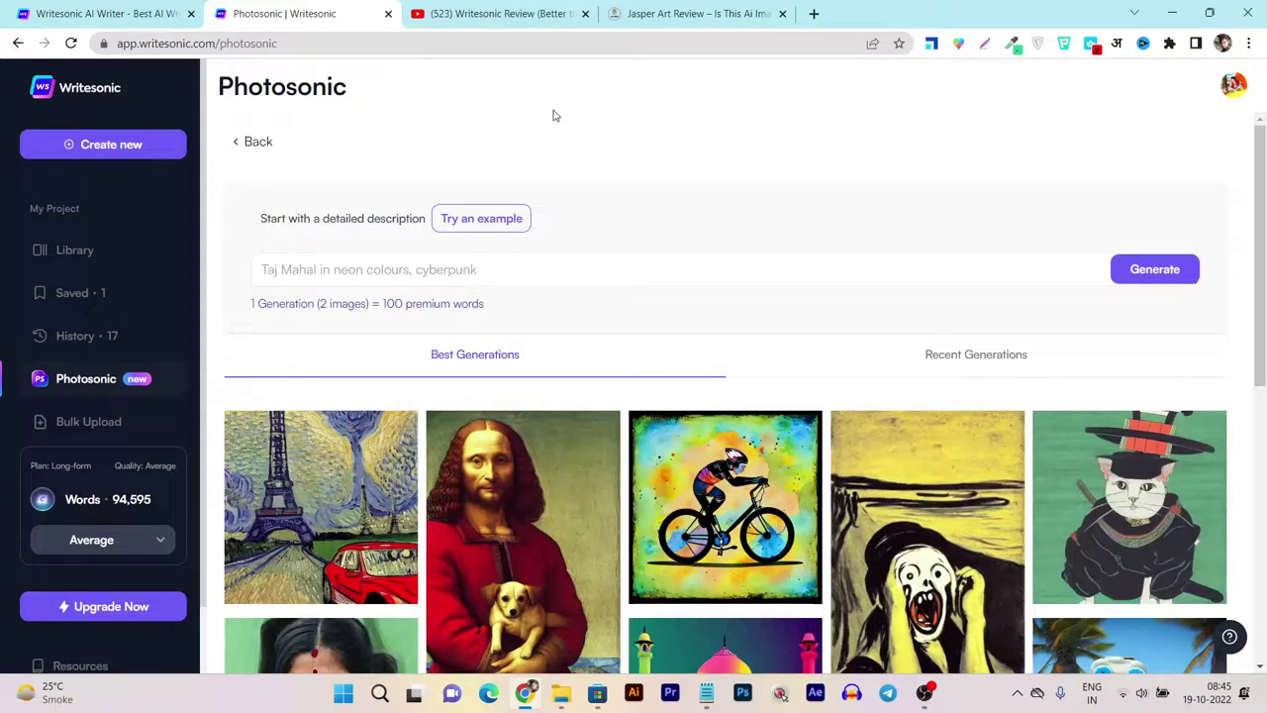
Step: Switch to Notepad, correct the first prompt line to "flying butterflyies under full moon" and copy it
click(321, 268)
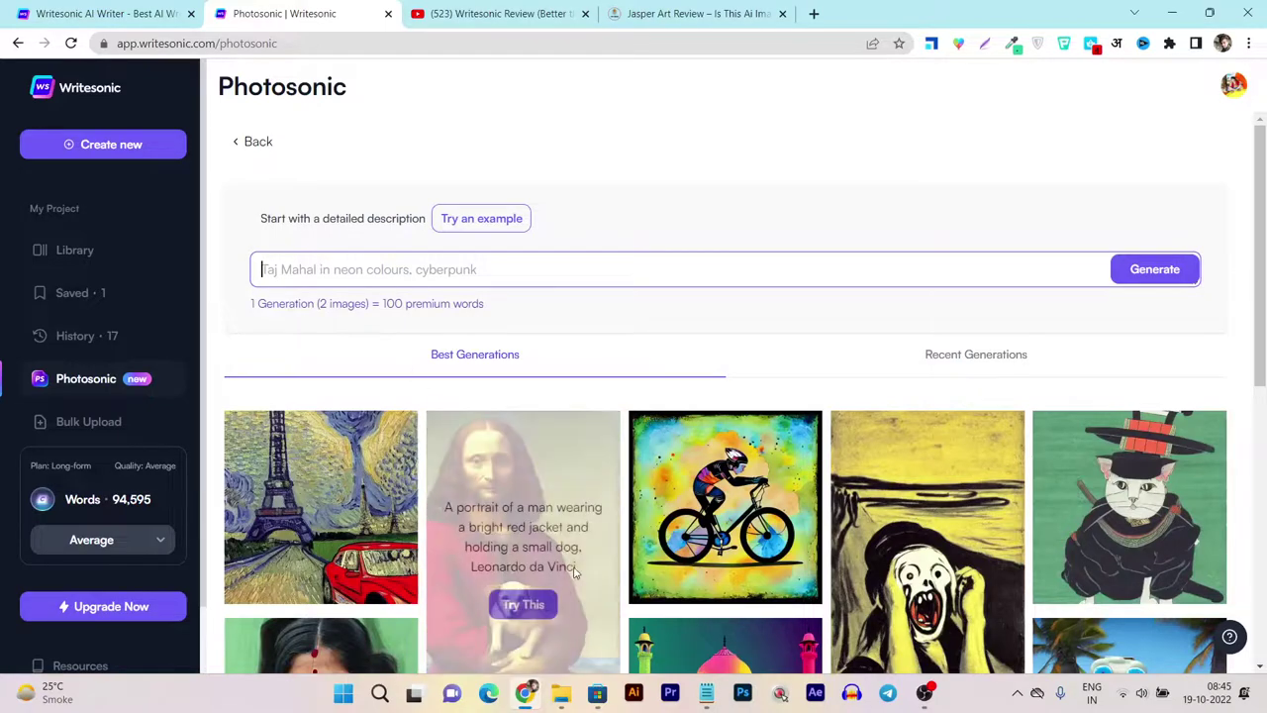
click(704, 699)
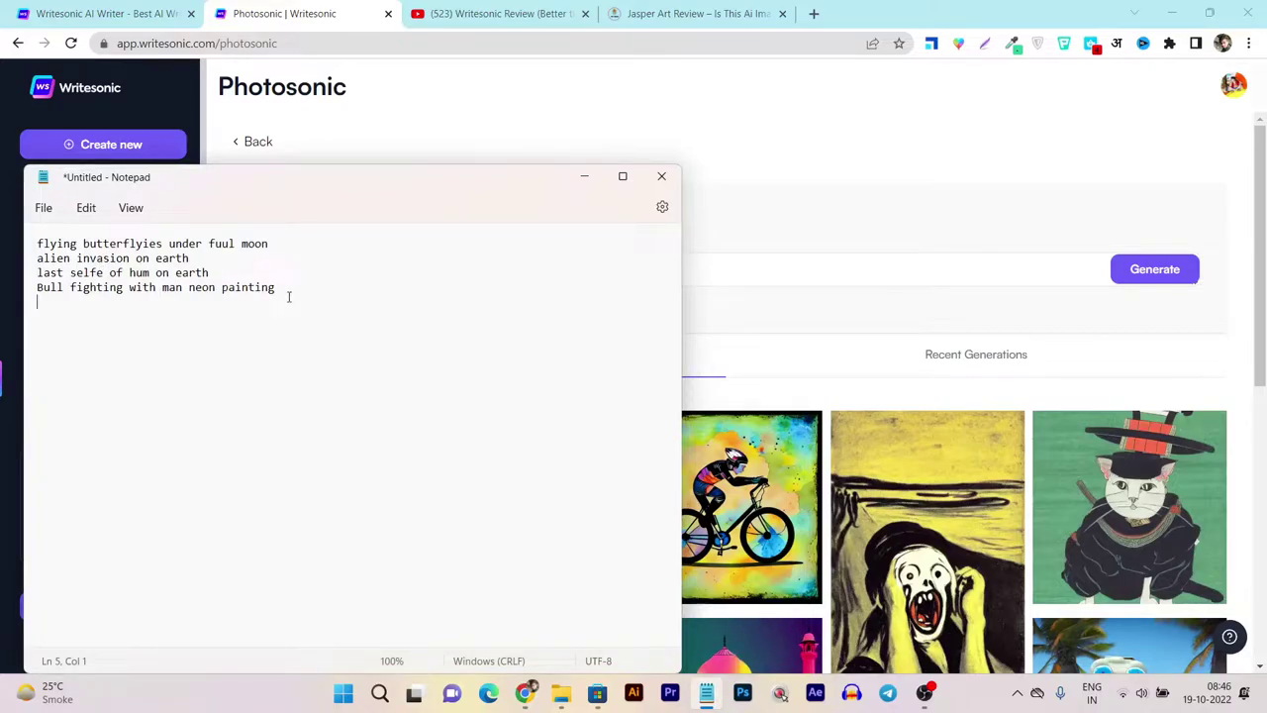
click(284, 245)
key(BackSpace)
text(l)
drag(285, 244, 35, 245)
key(ctrl+c)
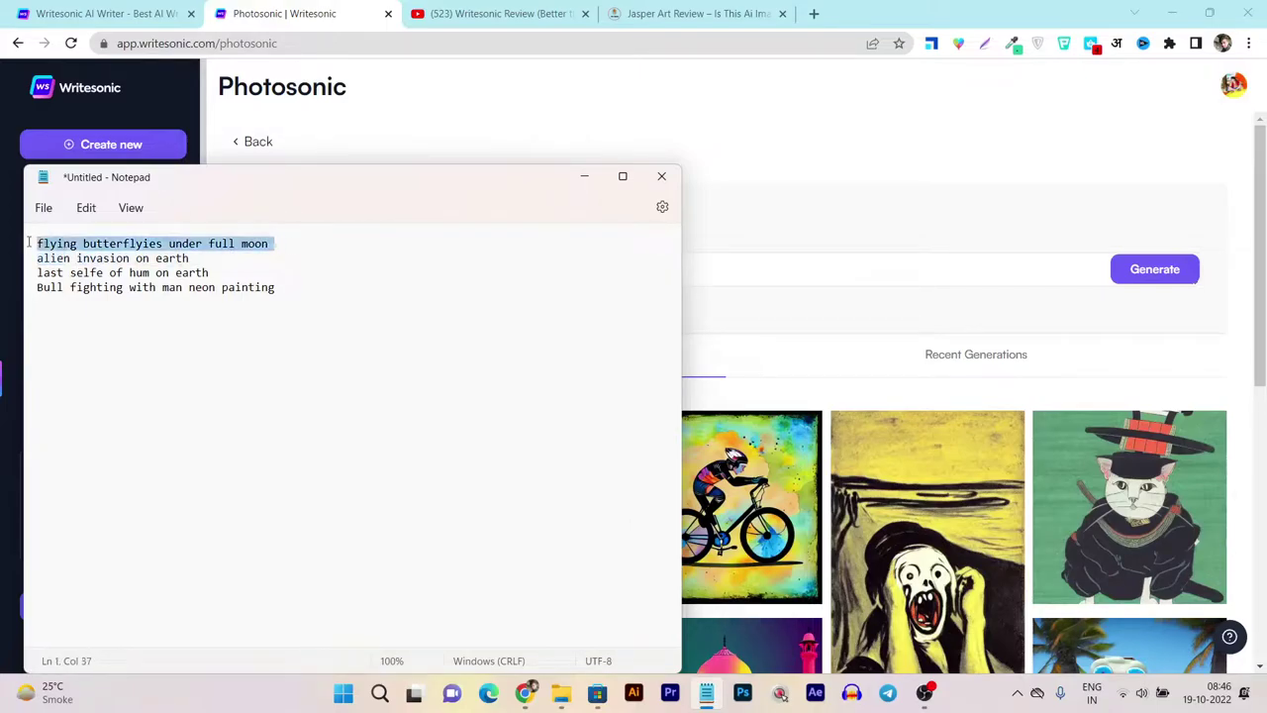
Step: Return to Photosonic in the browser, paste "flying butterflyies under full moon" as the image description and generate the images
click(877, 132)
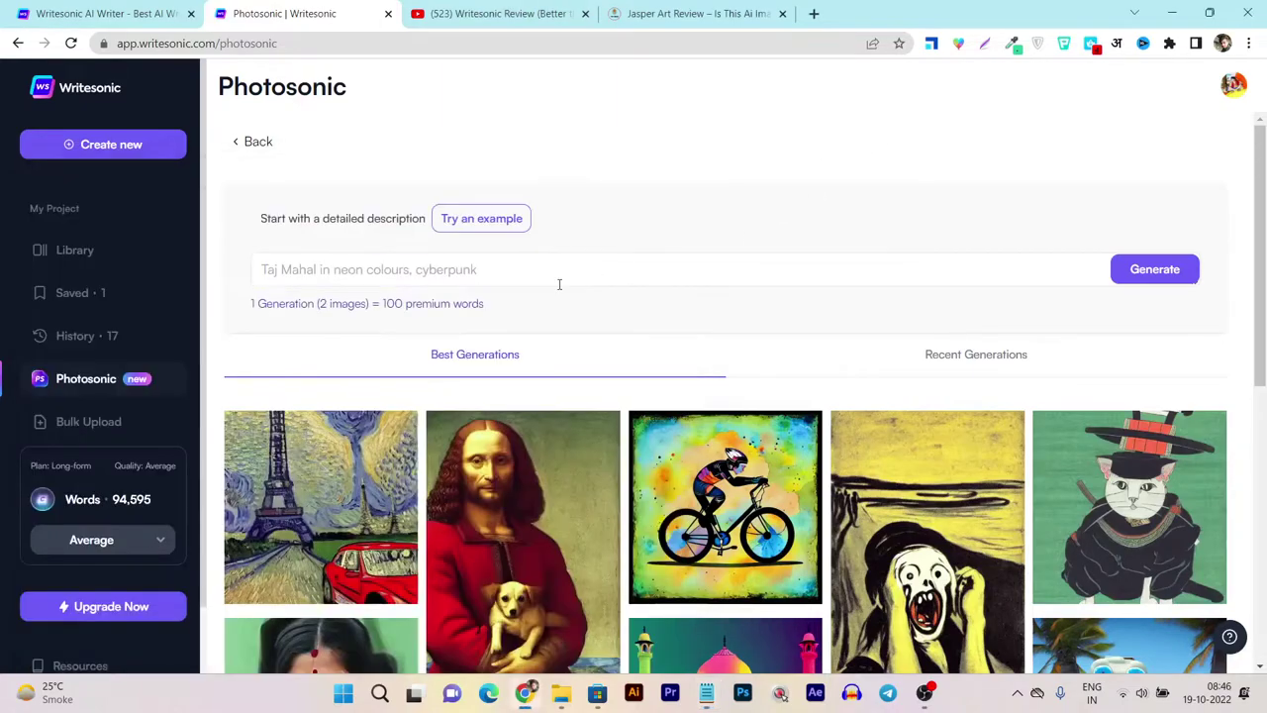
click(400, 272)
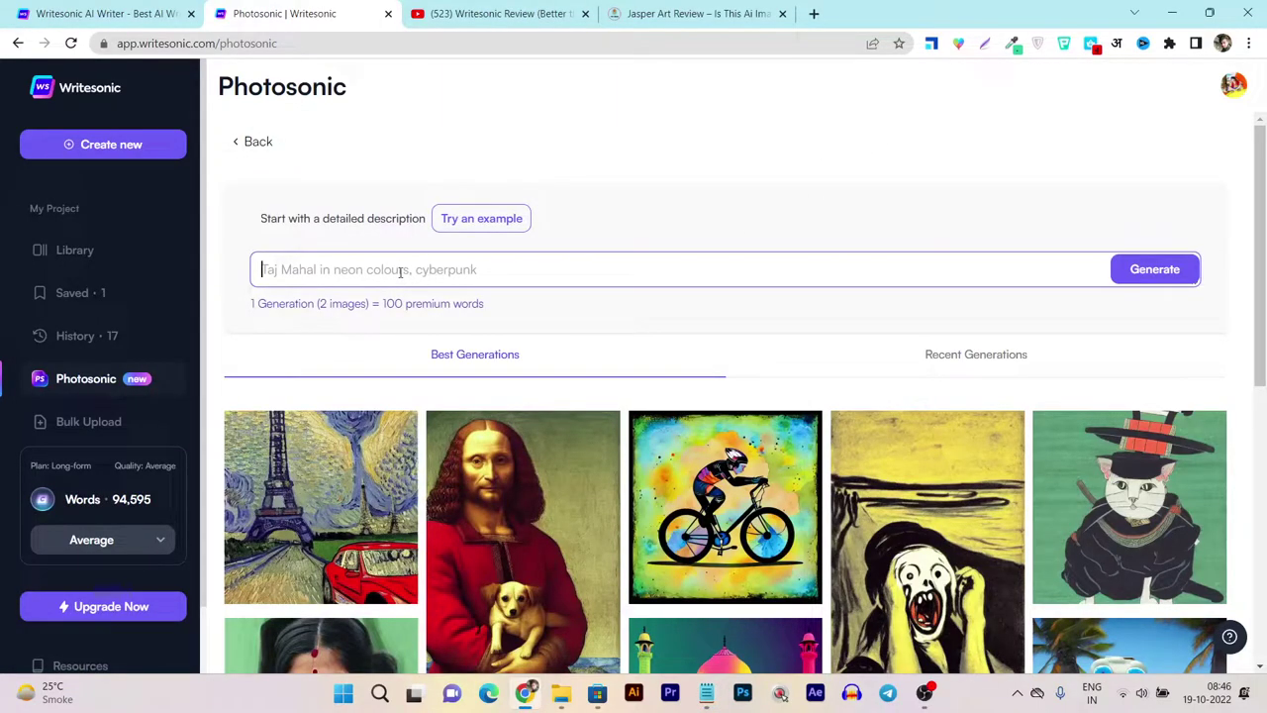
key(ctrl+v)
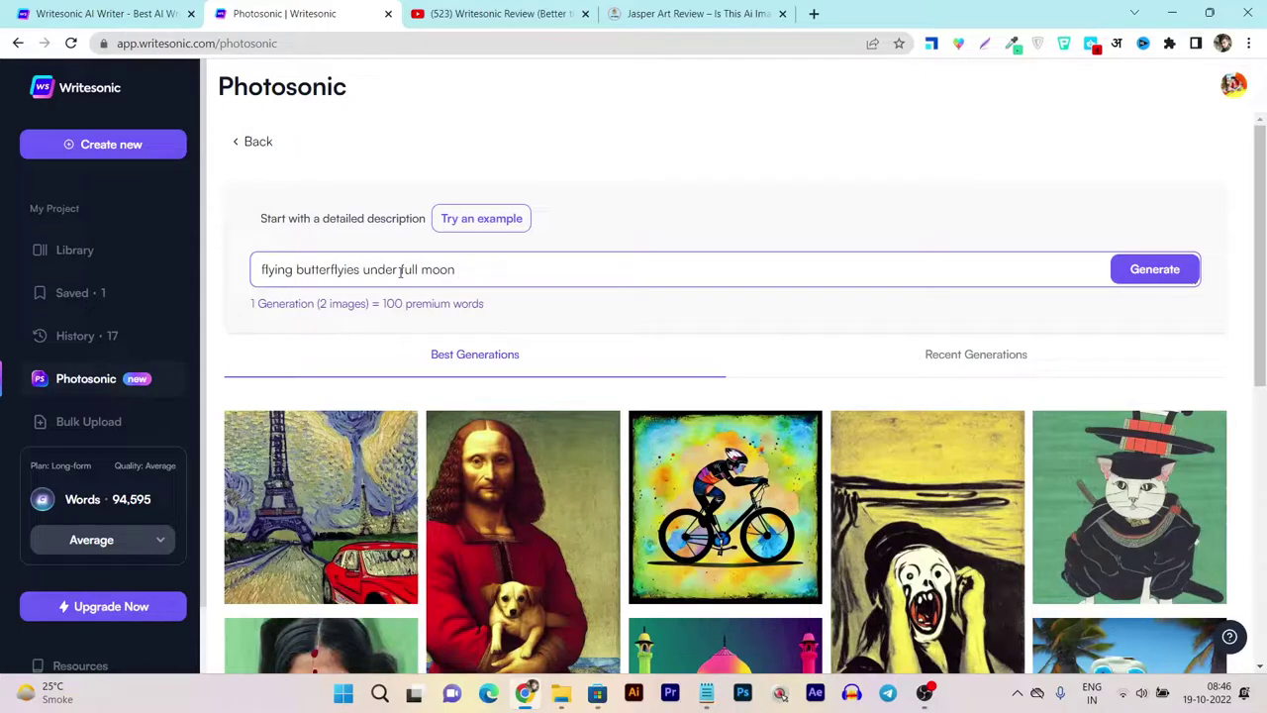
click(257, 269)
click(1148, 269)
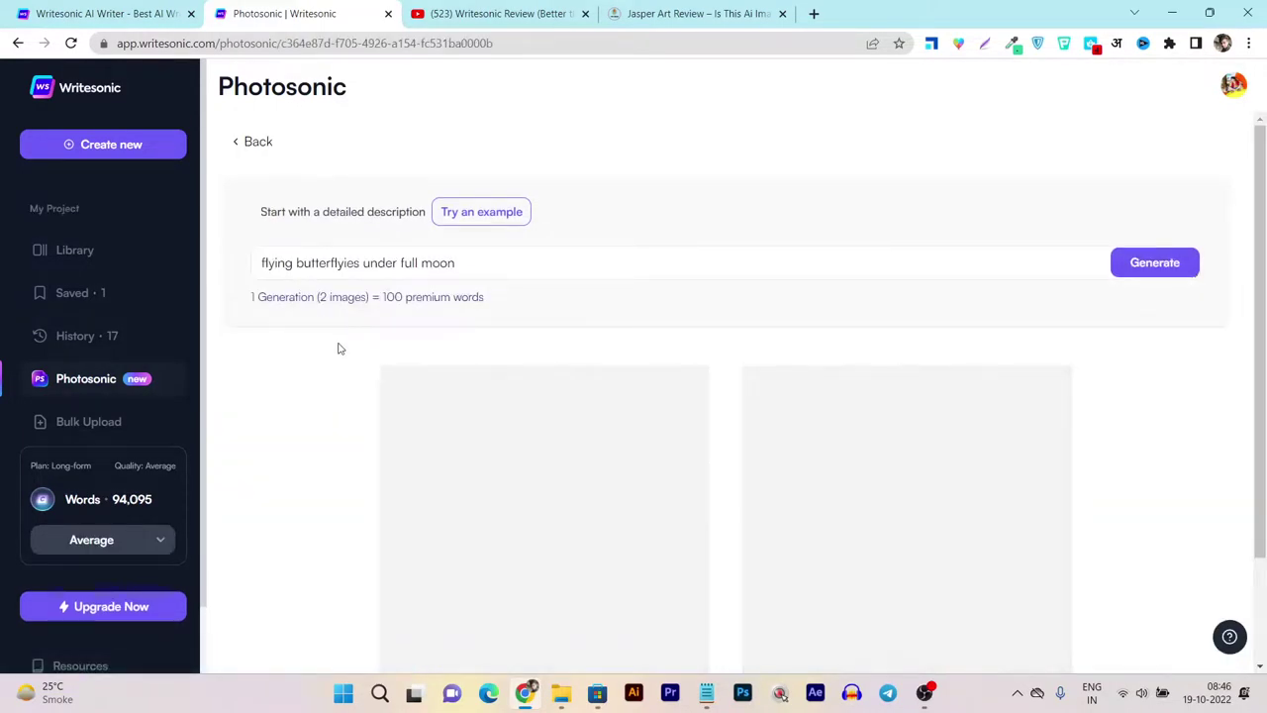
Step: Review the butterfly results, checking the blue-sky image's enhancement and download page and its sharing options, and return to the results
scroll(337, 348, down, 2)
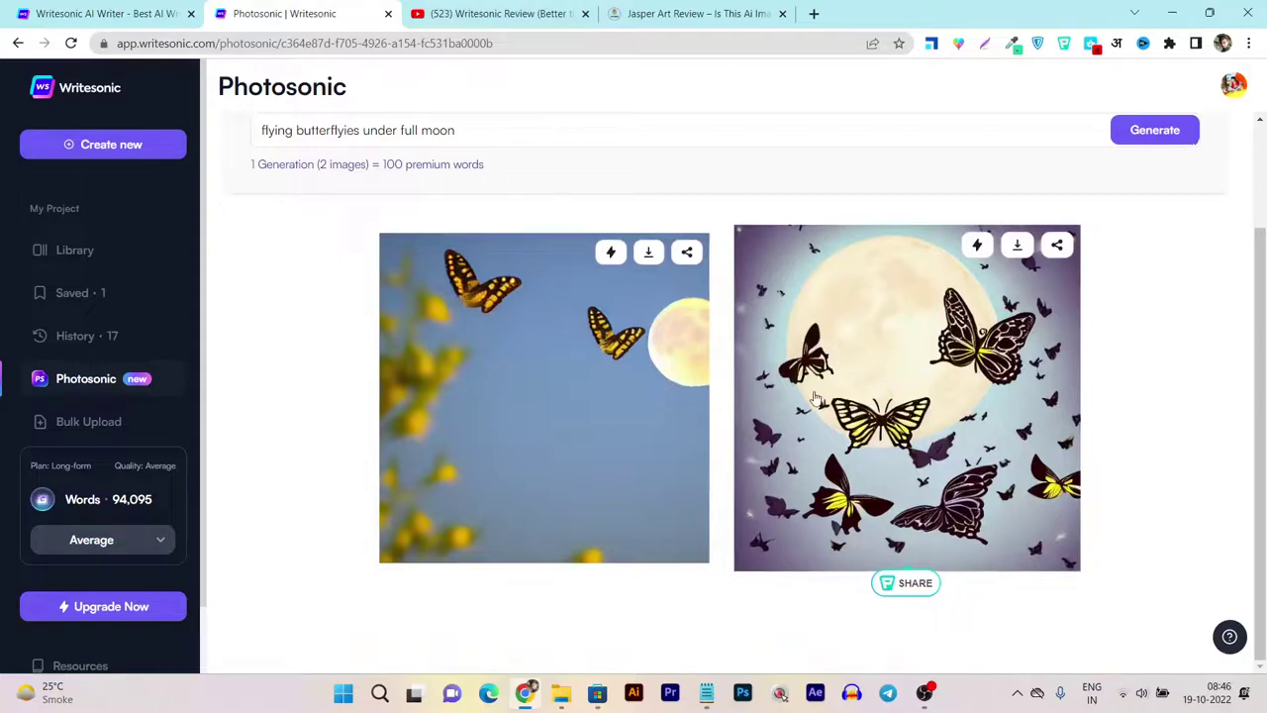
click(487, 128)
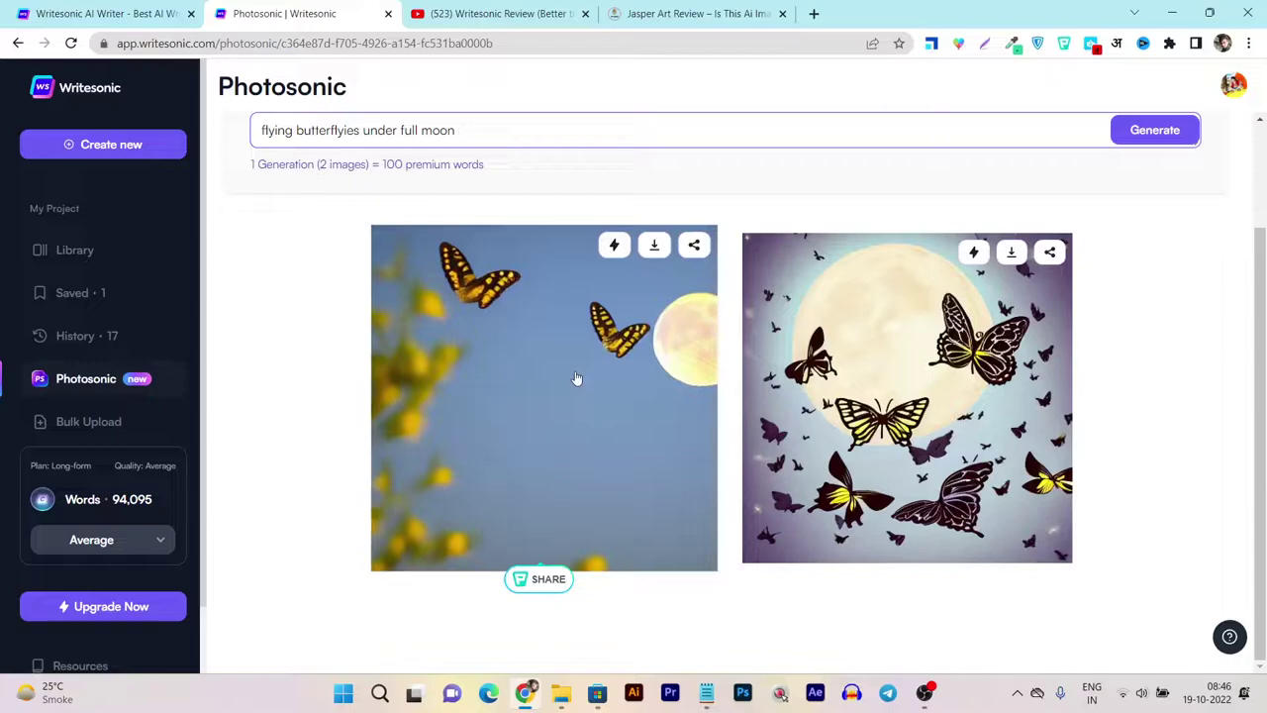
click(615, 248)
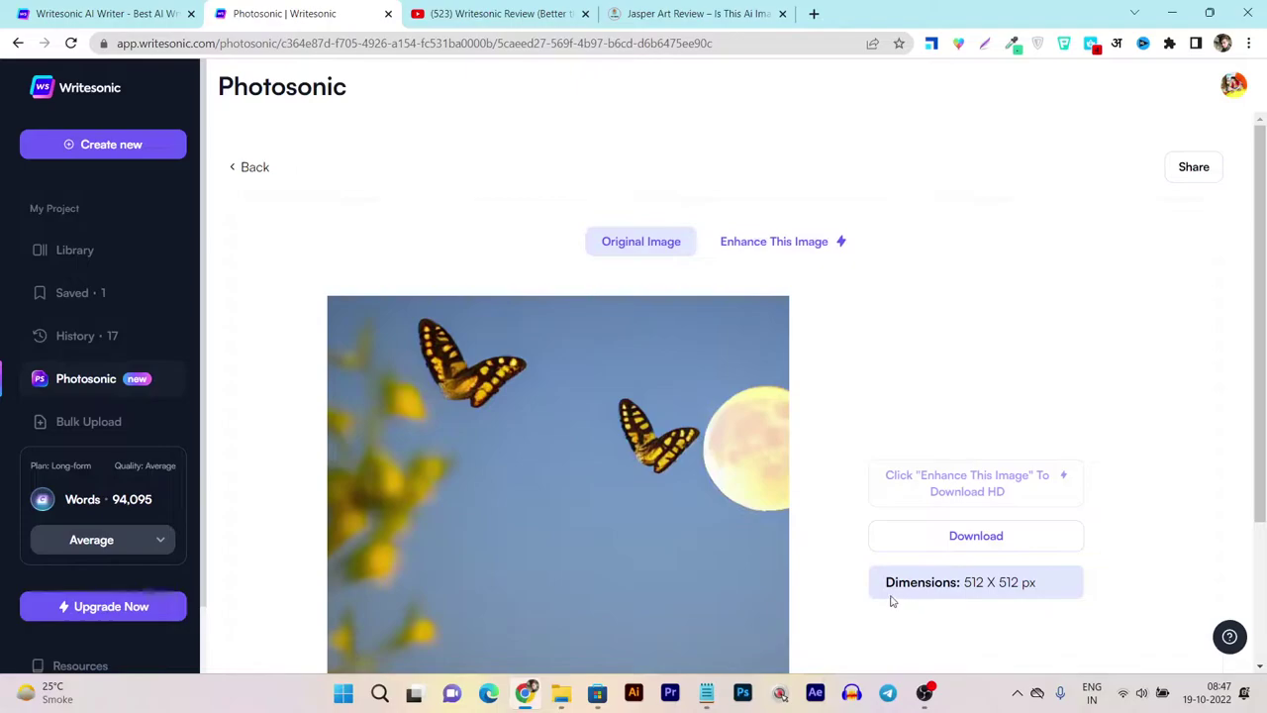
scroll(961, 472, down, 2)
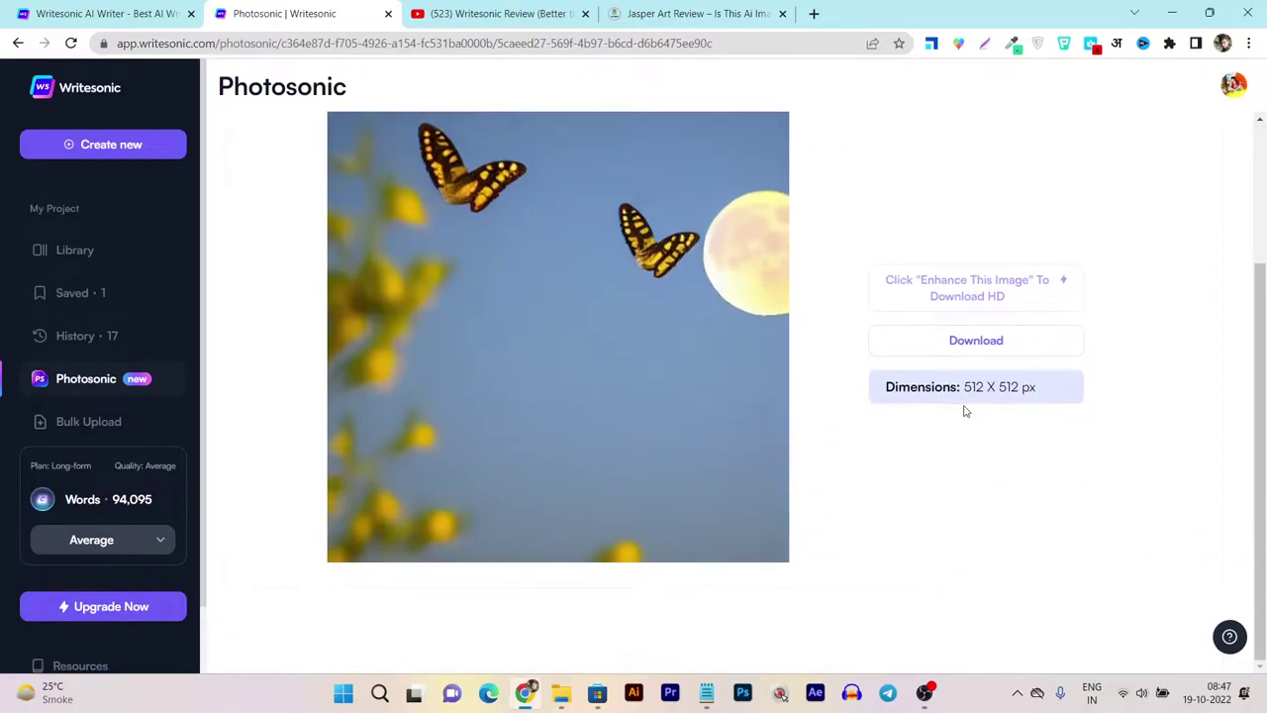
scroll(916, 432, up, 2)
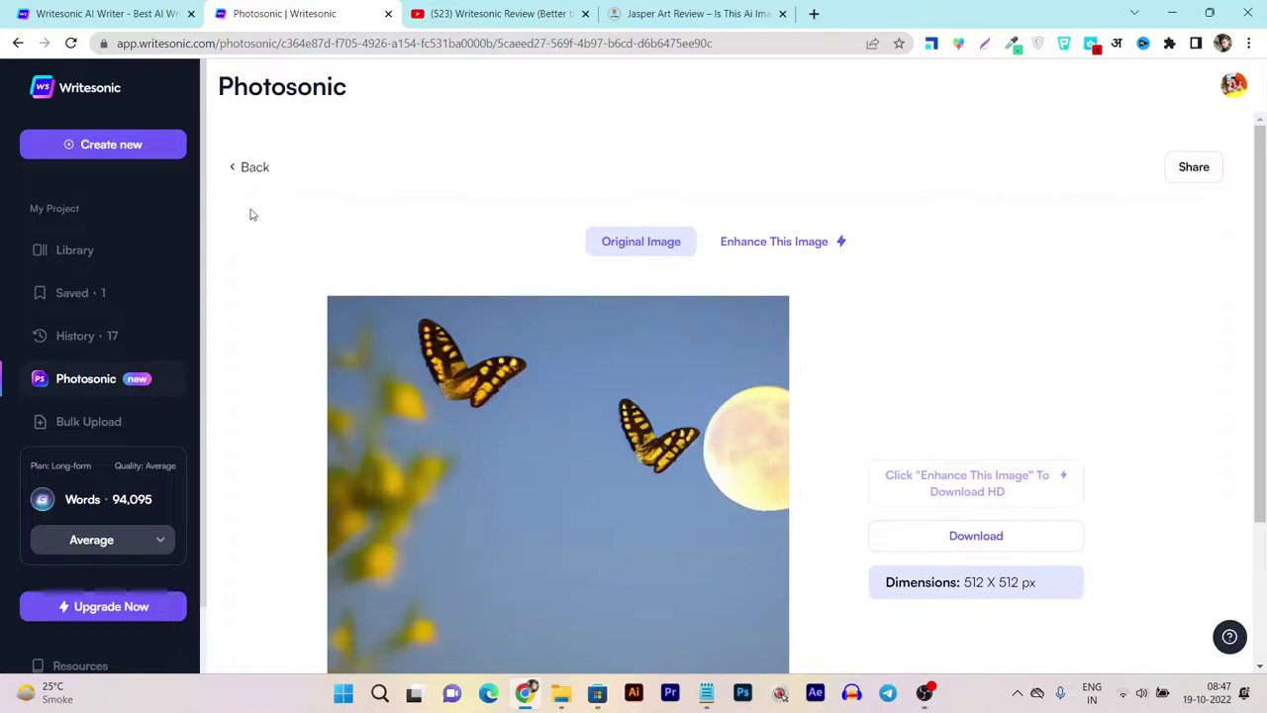
click(249, 167)
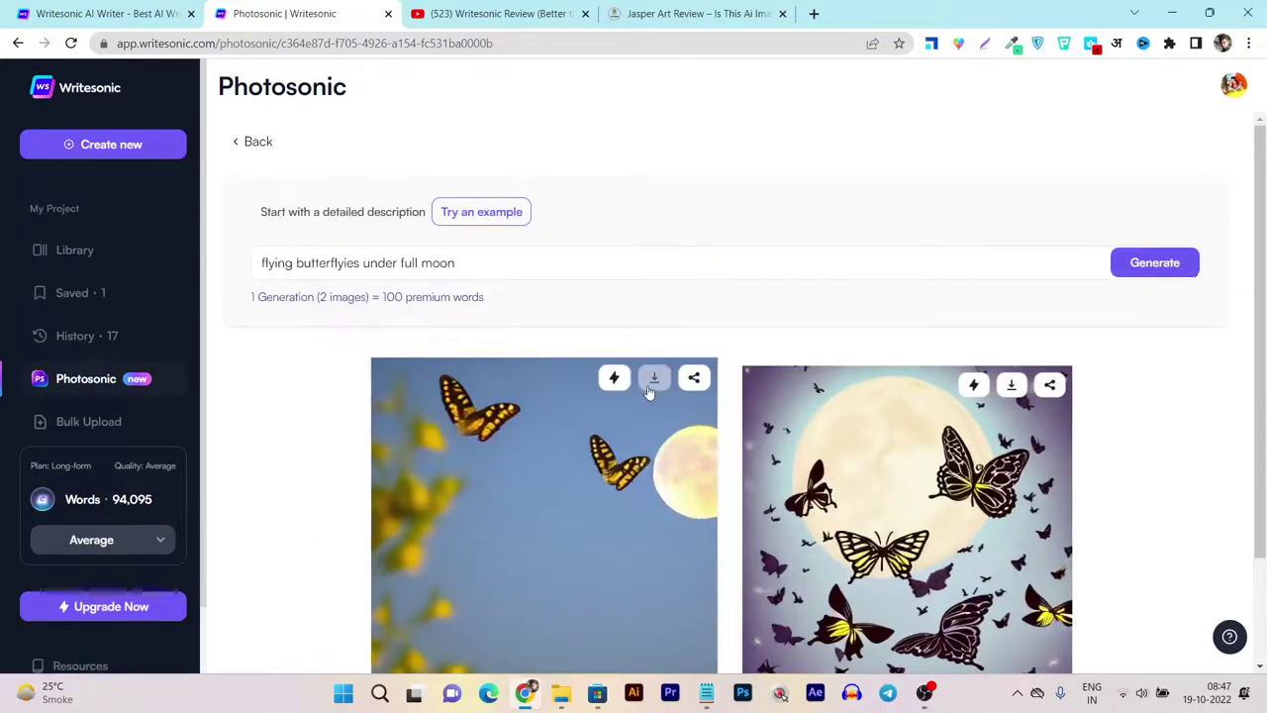
click(697, 381)
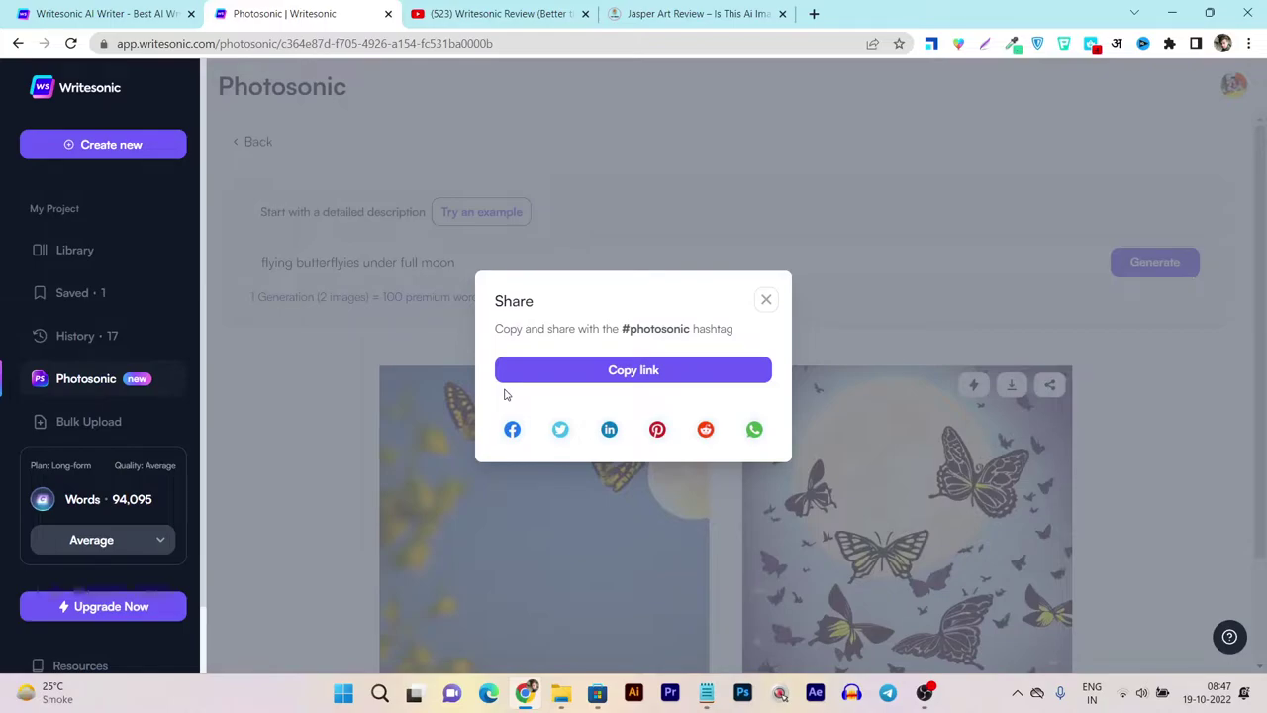
click(760, 304)
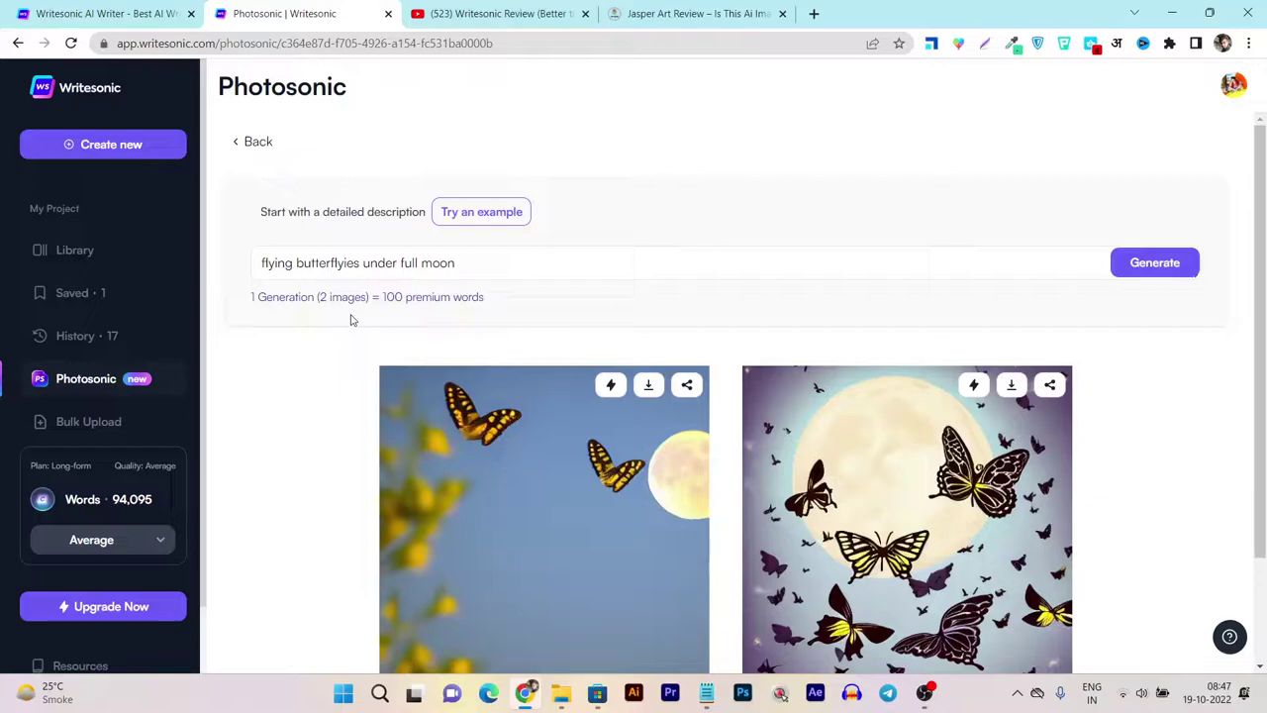
Step: Replace the image description with "alien invasion on earth" copied from the Notepad prompt list, and generate the images
drag(502, 266, 234, 269)
key(BackSpace)
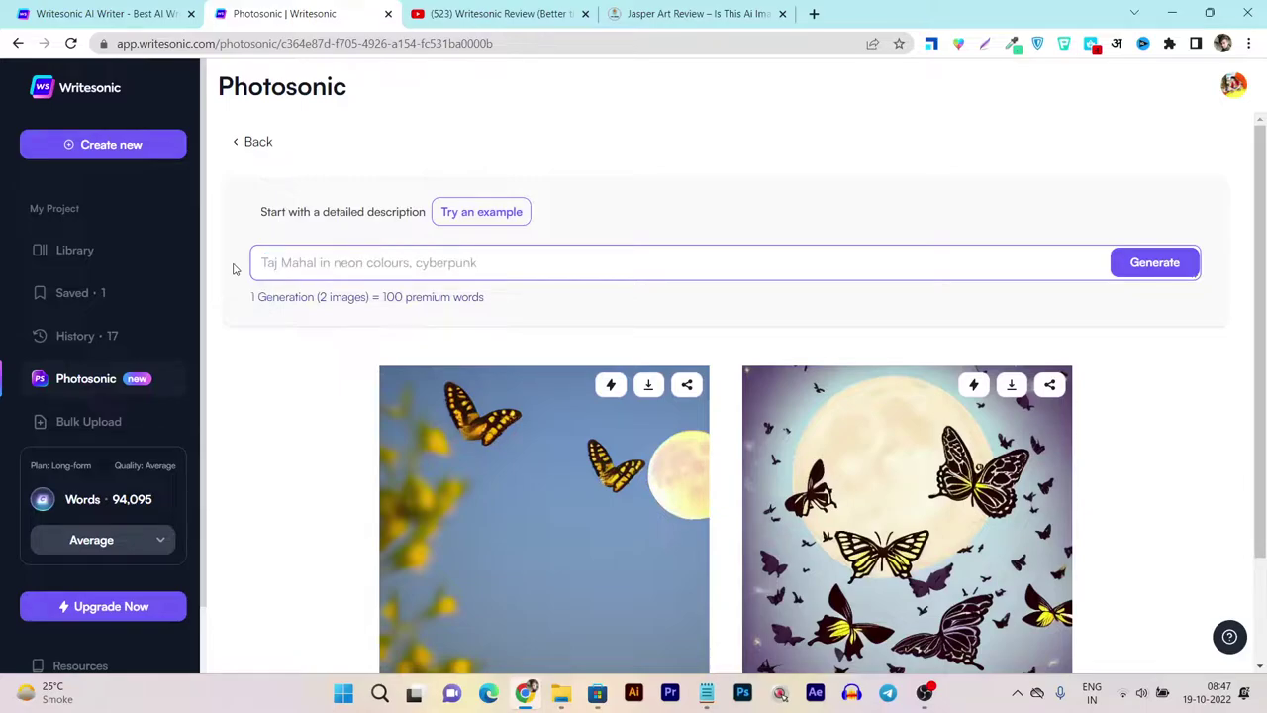
click(706, 691)
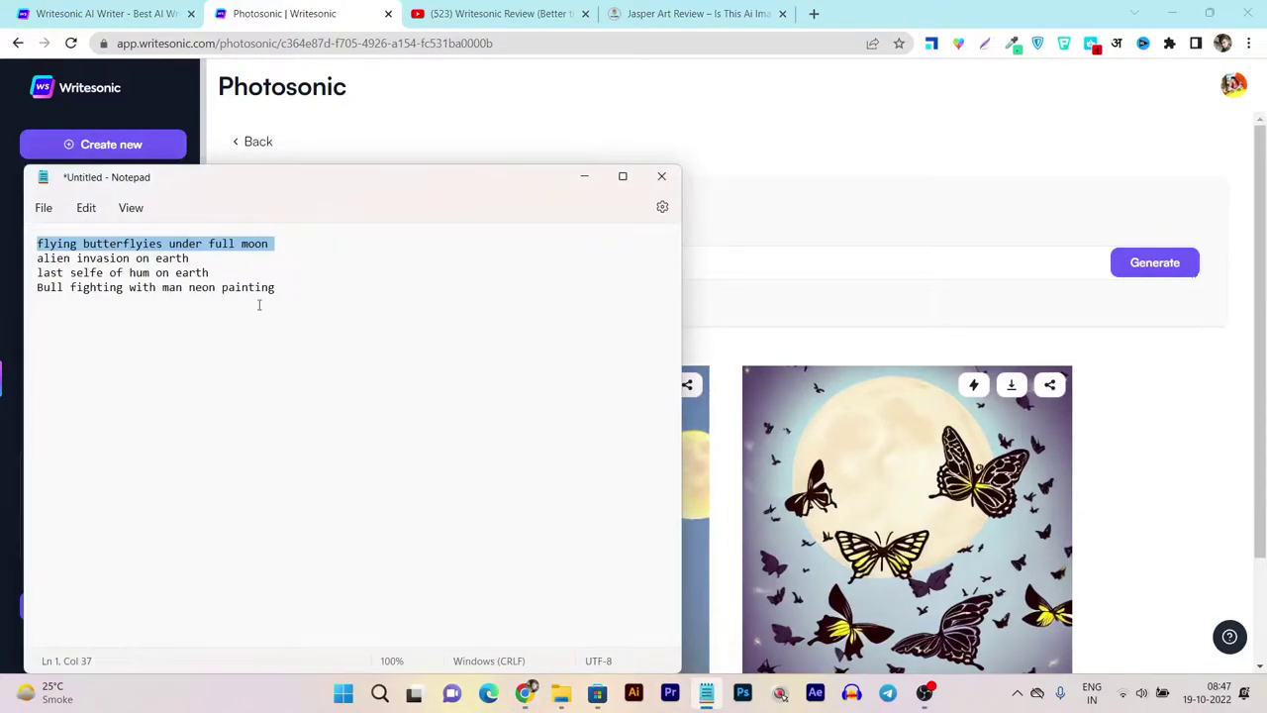
drag(205, 256, 35, 261)
key(ctrl+c)
click(927, 257)
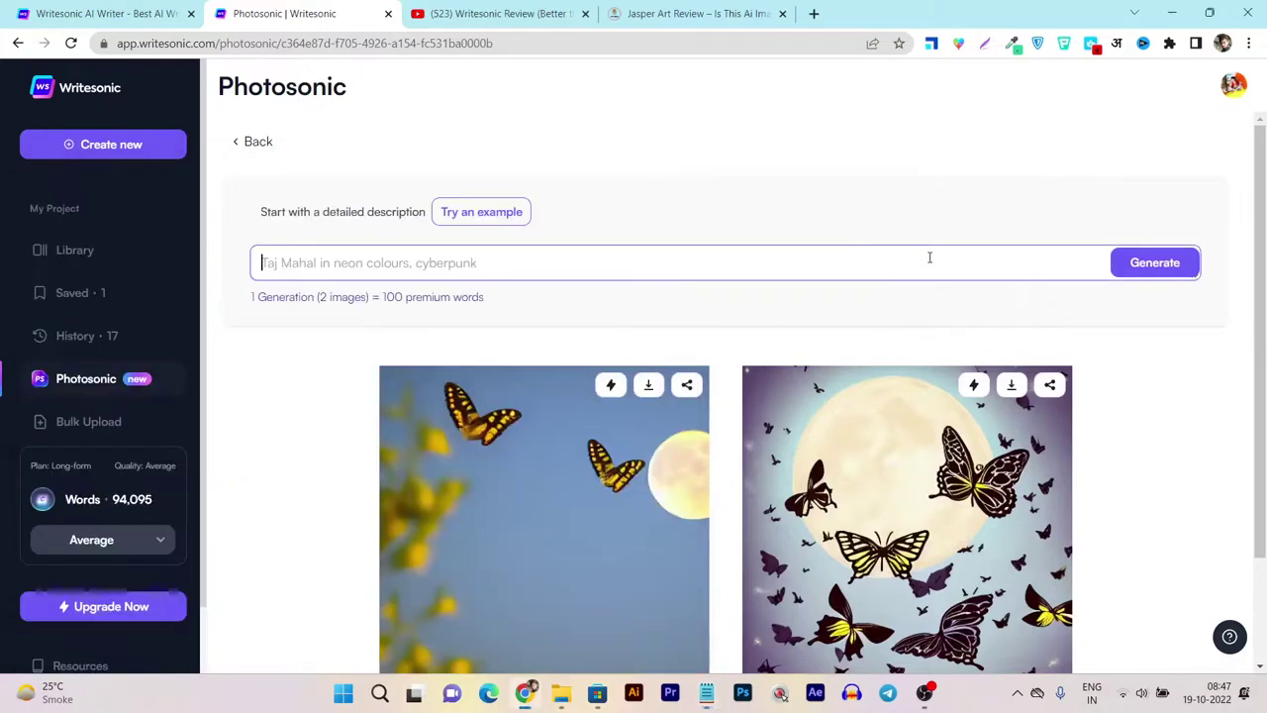
key(ctrl+v)
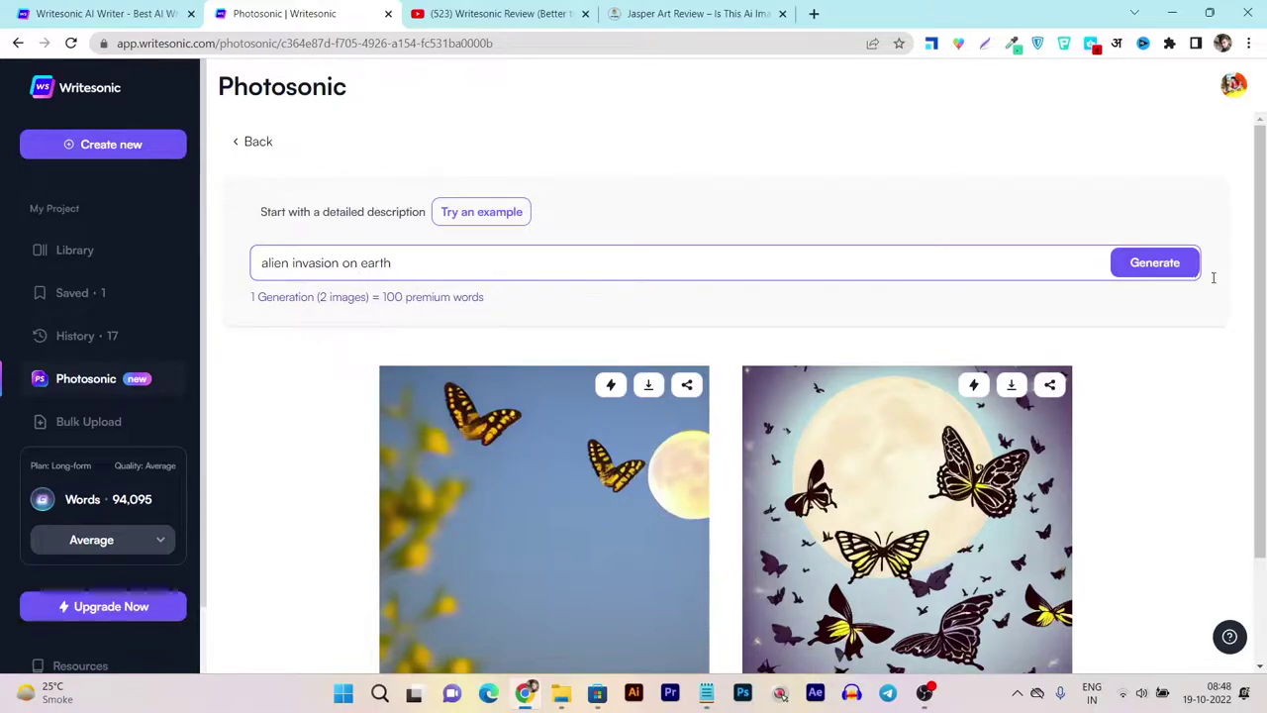
click(1142, 275)
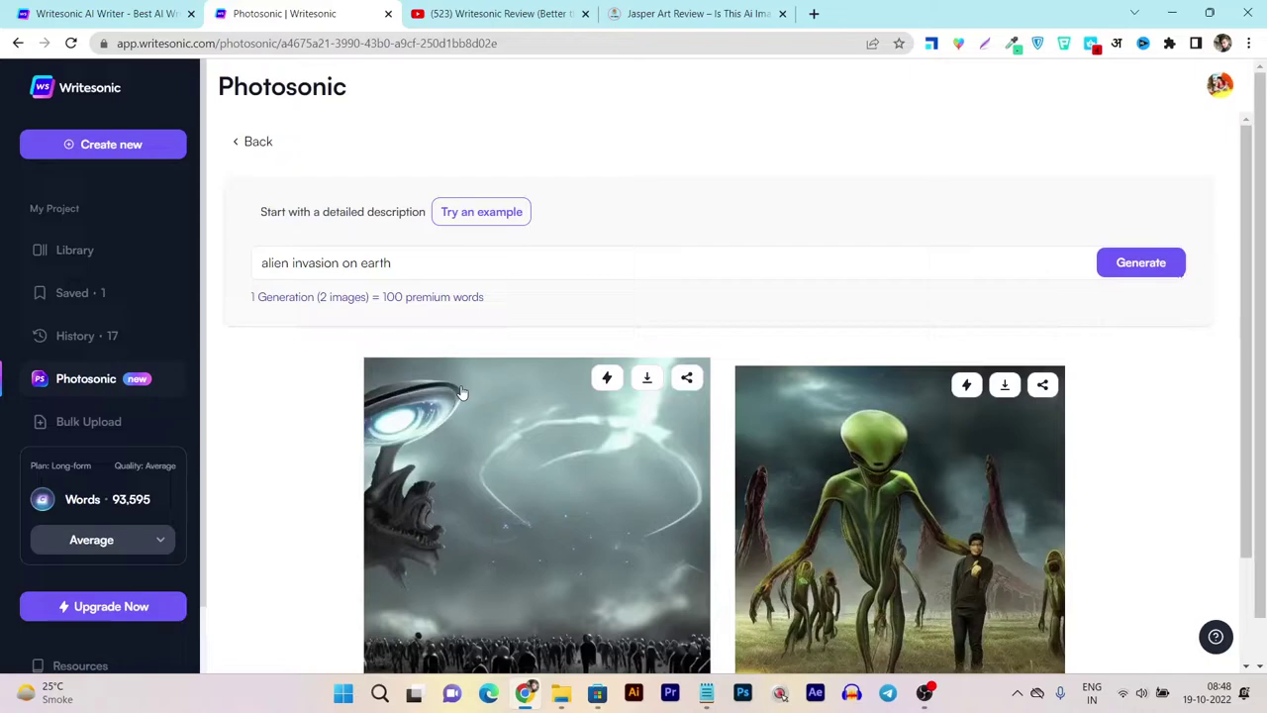
Step: Review the alien invasion images and the line stating how many images and premium words one generation uses
scroll(486, 415, down, 1)
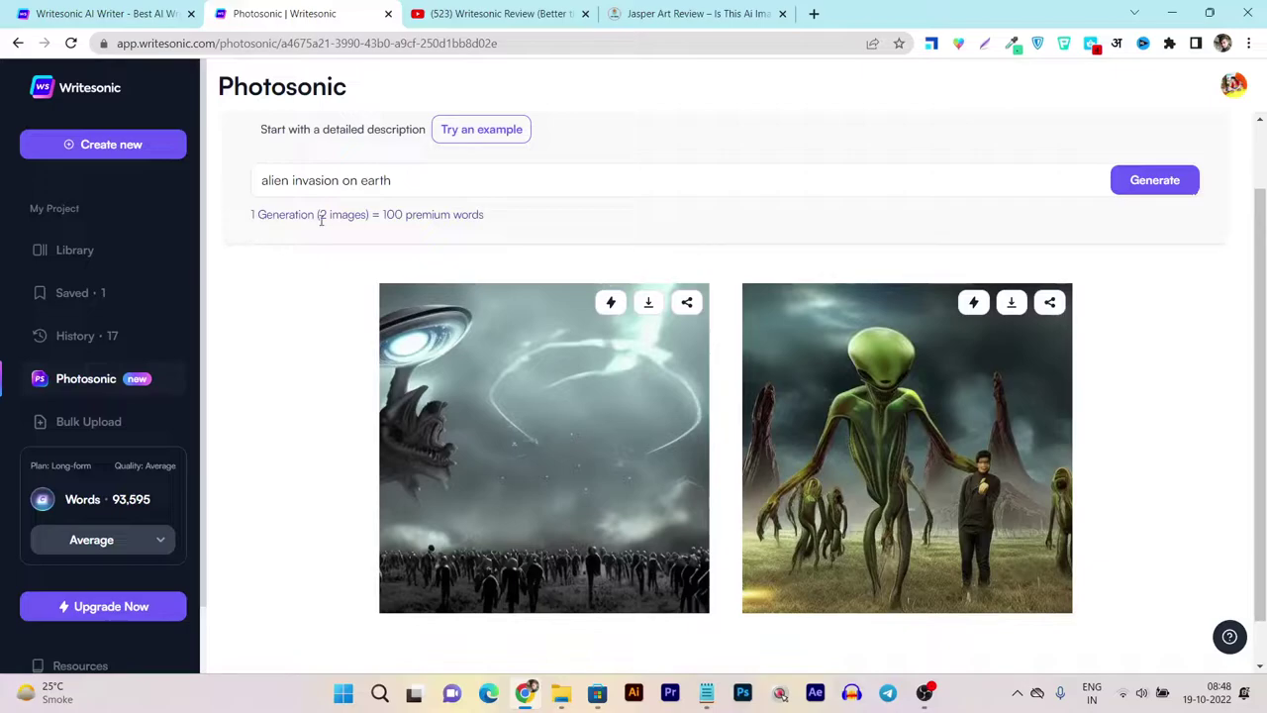
drag(321, 216, 365, 215)
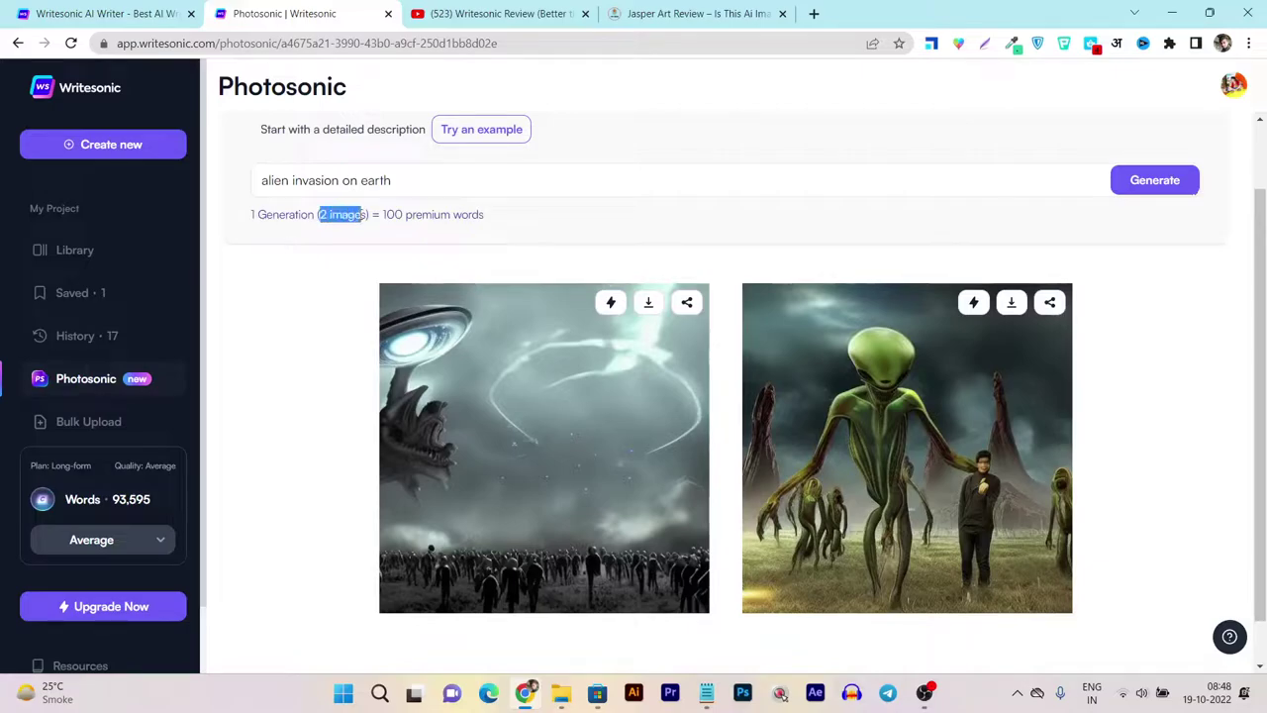
drag(507, 223, 383, 215)
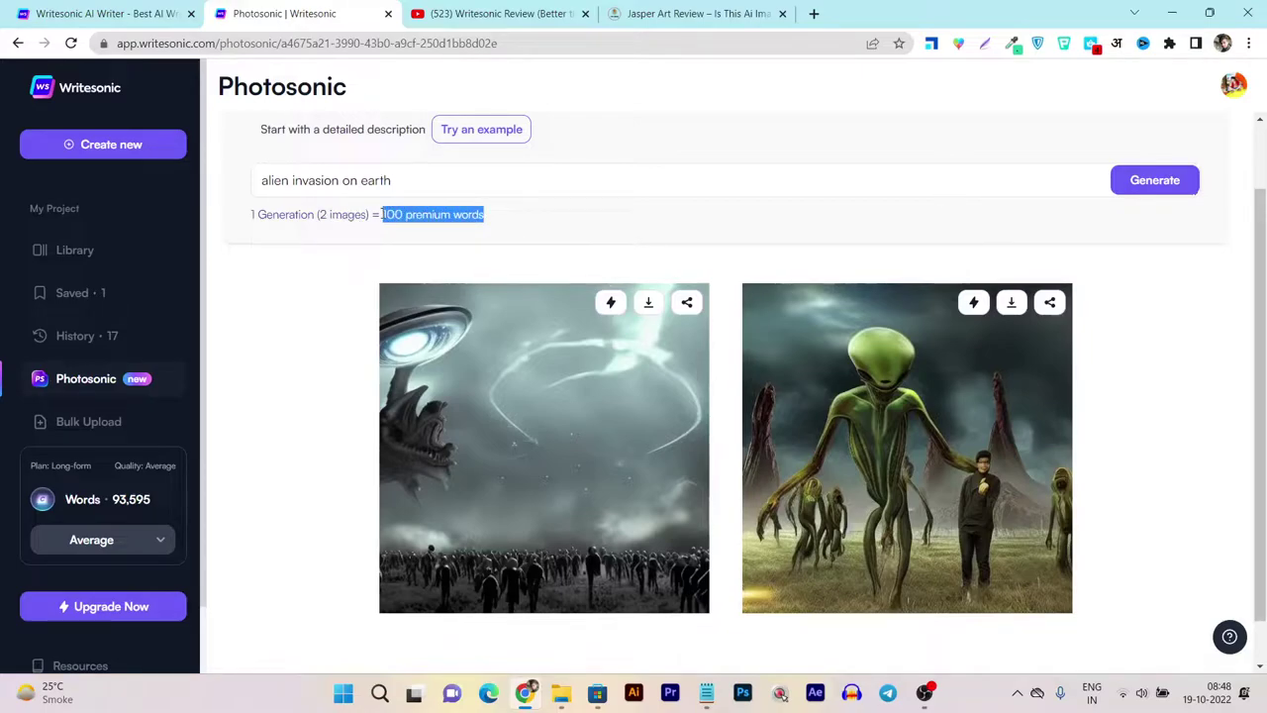
click(409, 220)
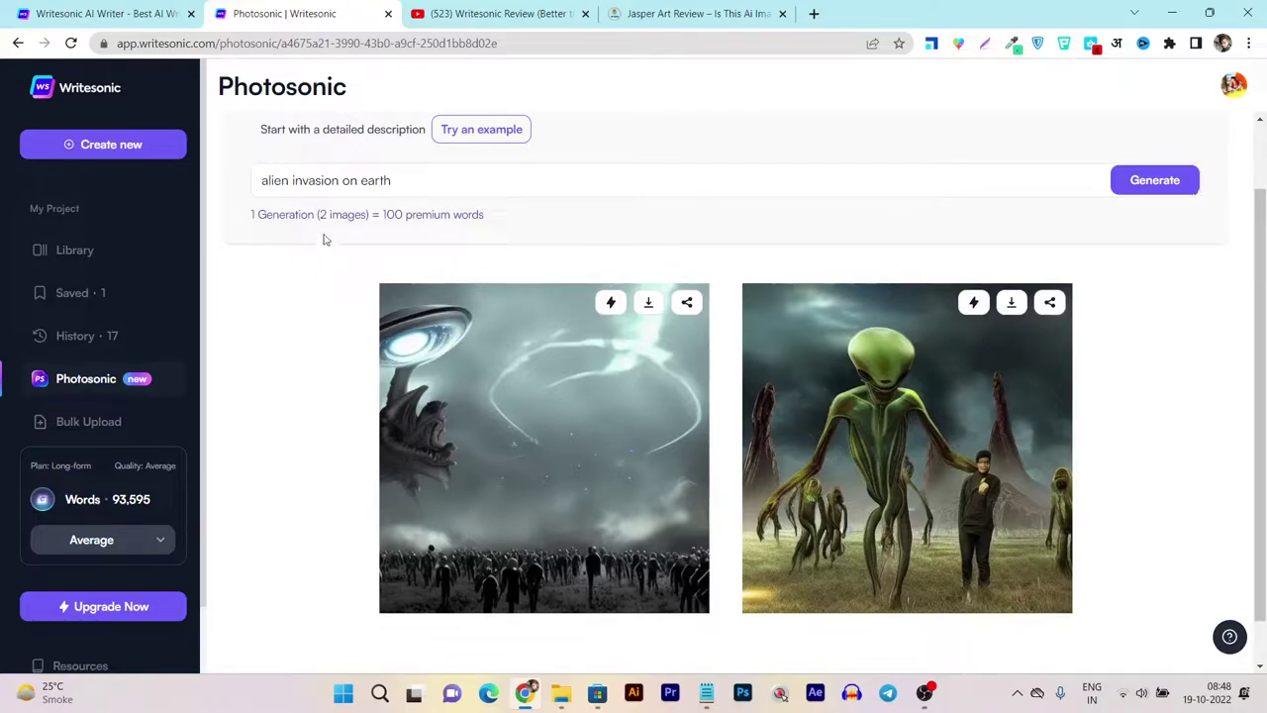
drag(383, 215, 489, 213)
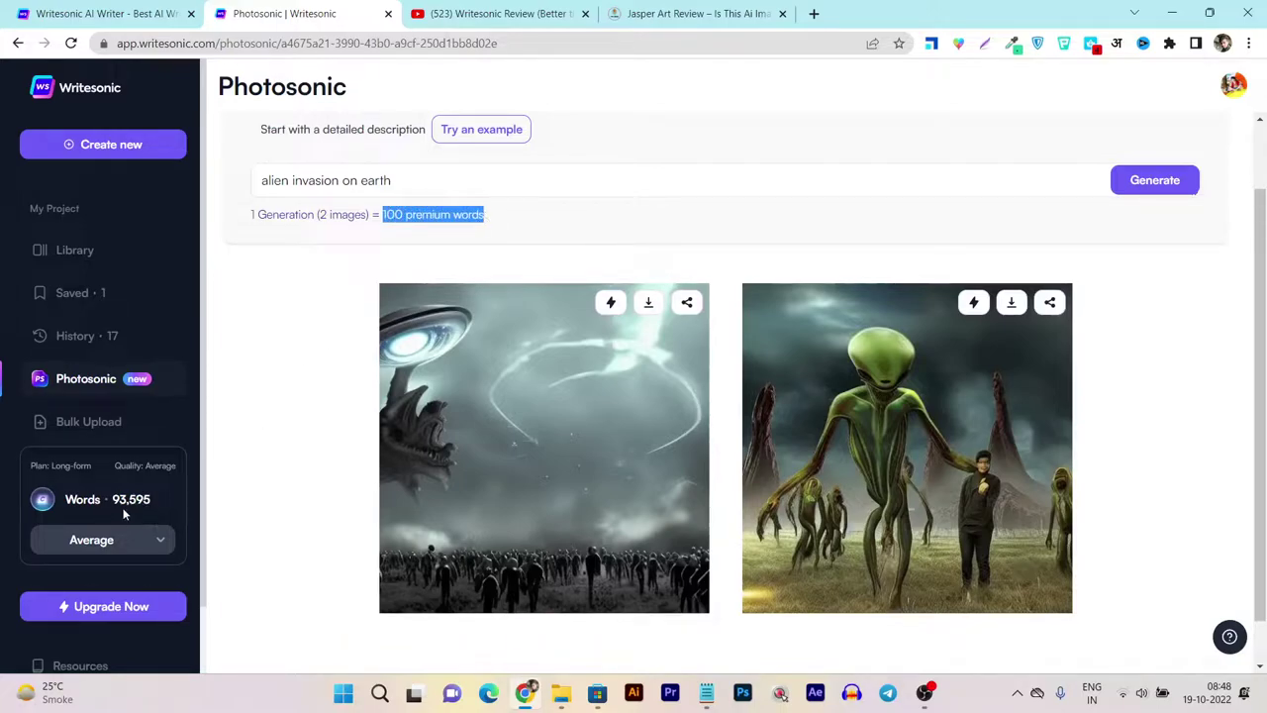
Step: Change the word quality level to Premium to check the remaining premium words
click(157, 542)
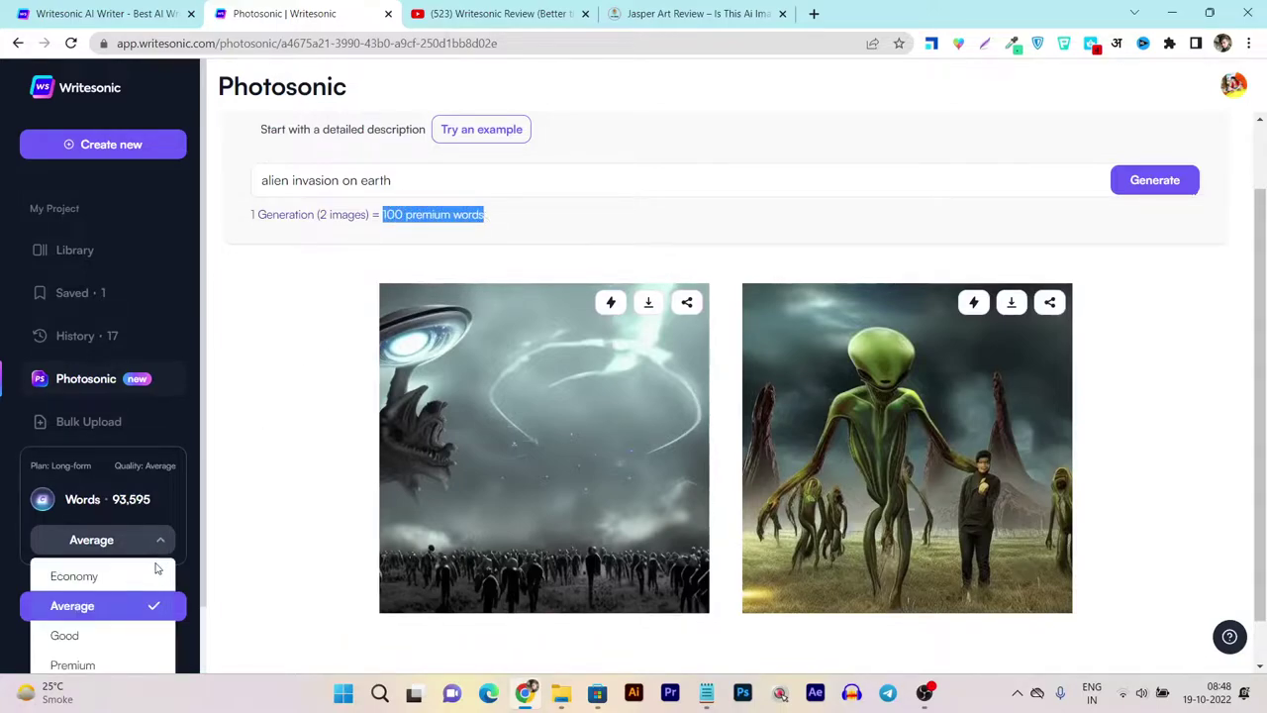
scroll(137, 591, down, 1)
click(105, 595)
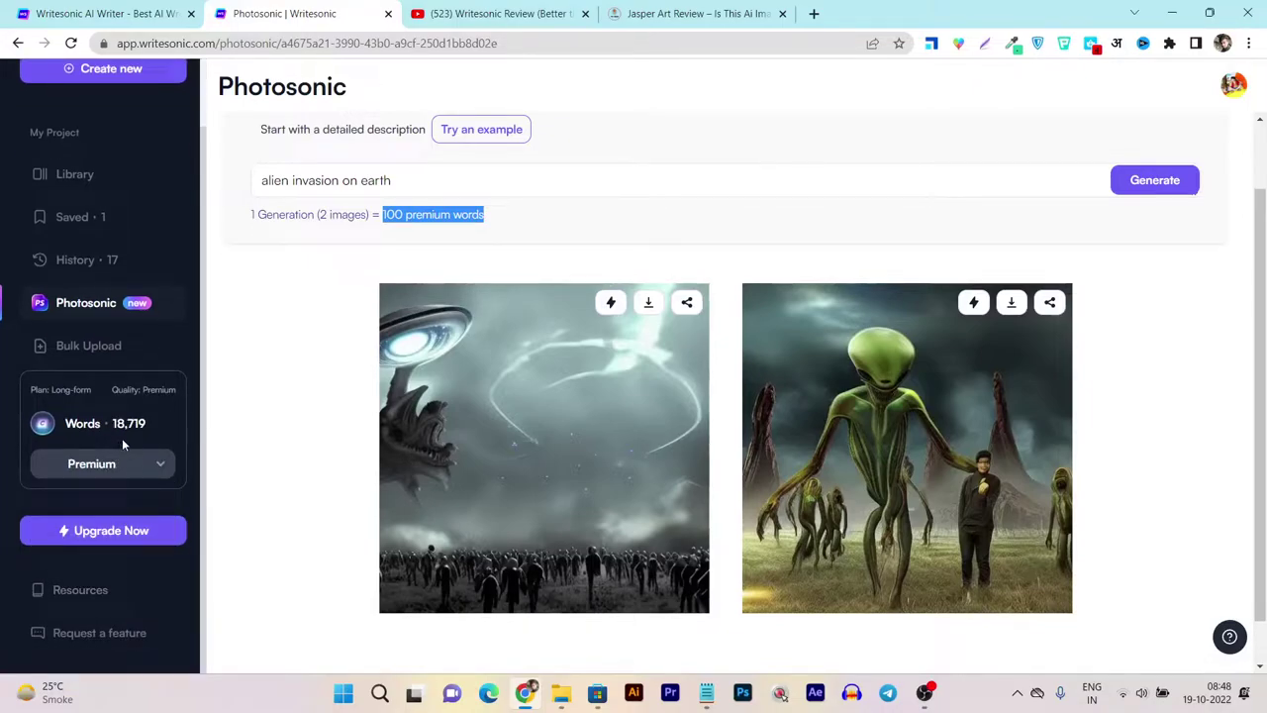
scroll(238, 441, up, 1)
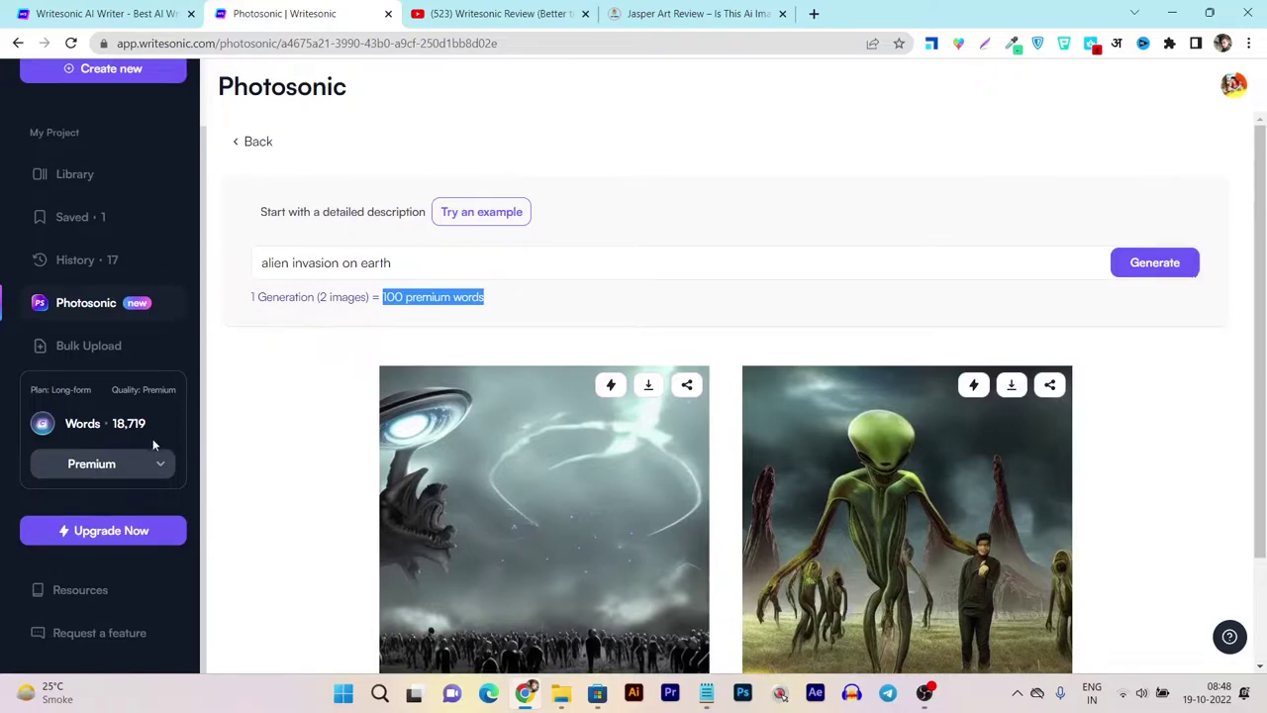
click(432, 326)
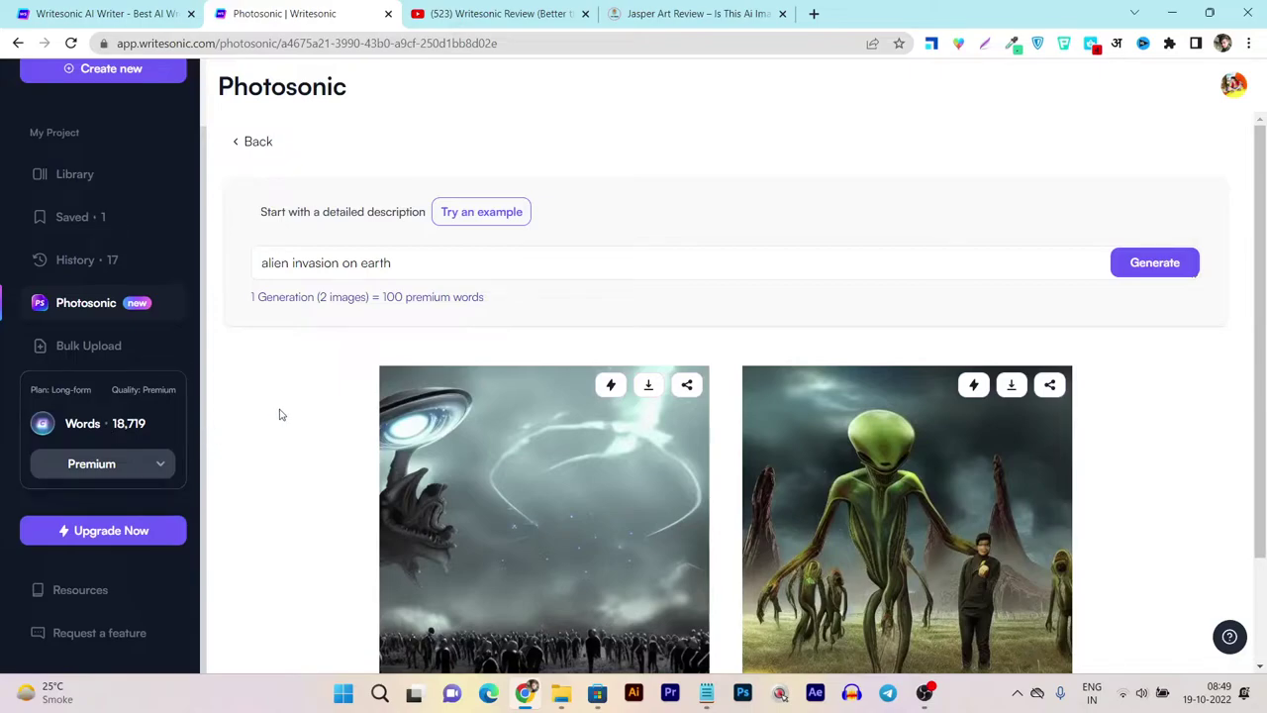
scroll(118, 287, up, 2)
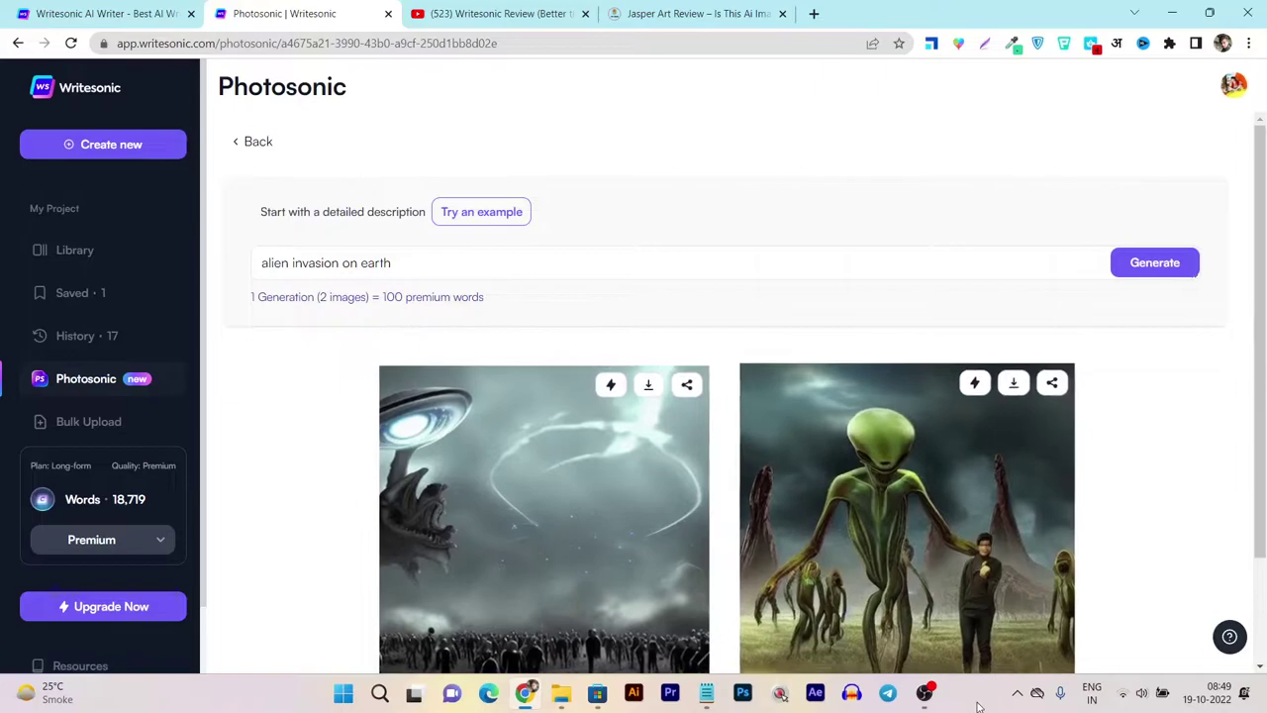
Step: Replace the image description with the third Notepad prompt, correct it to "last selfe of human on earth", and generate the images
click(706, 593)
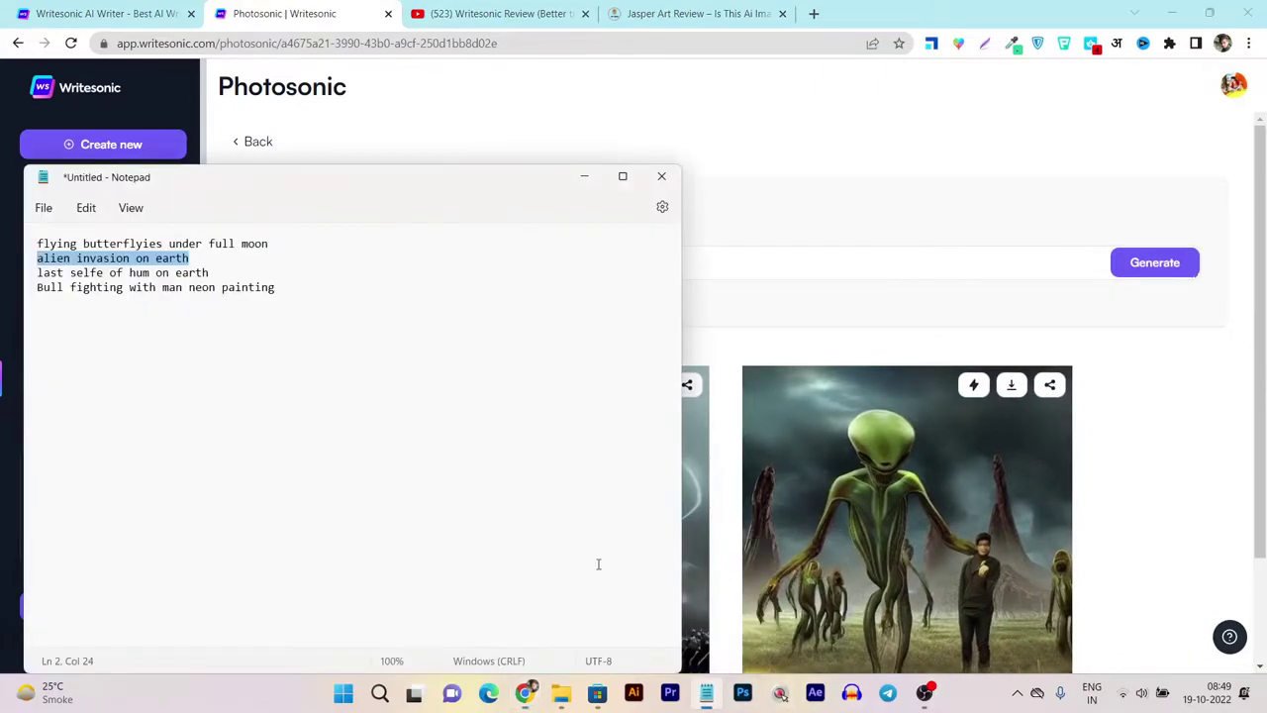
drag(216, 273, 31, 282)
key(ctrl+c)
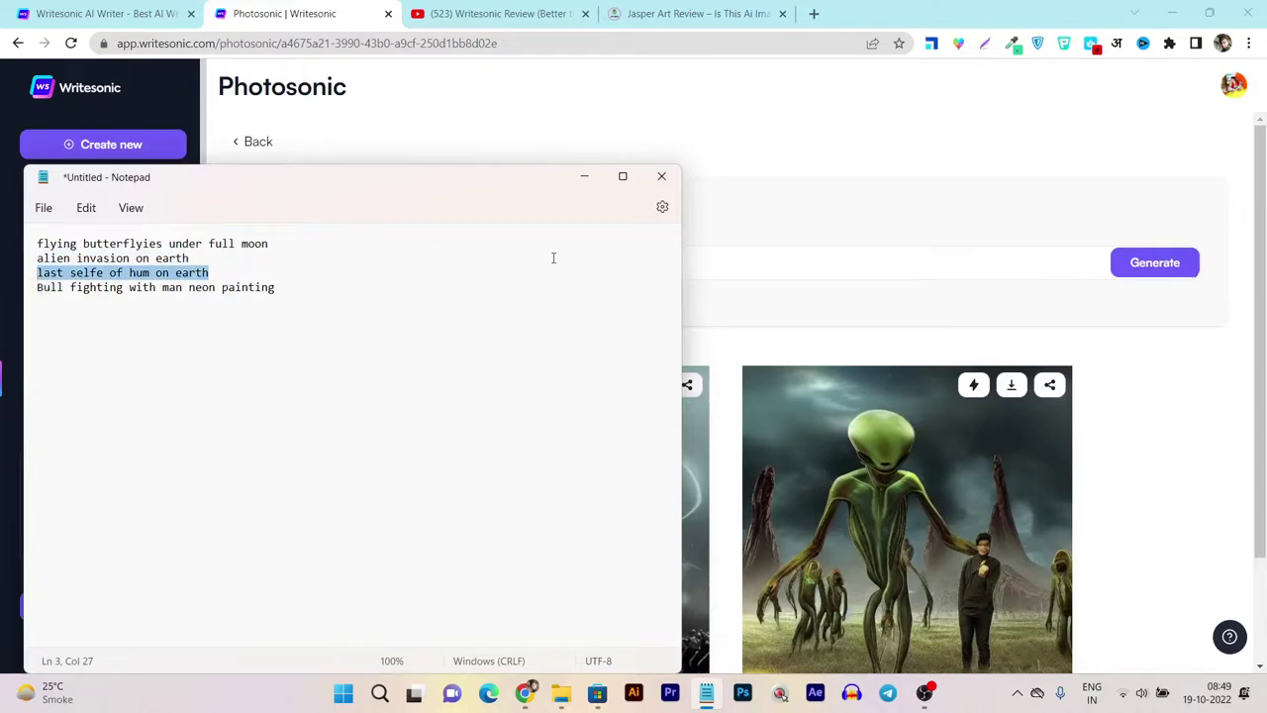
click(977, 201)
drag(409, 269, 237, 271)
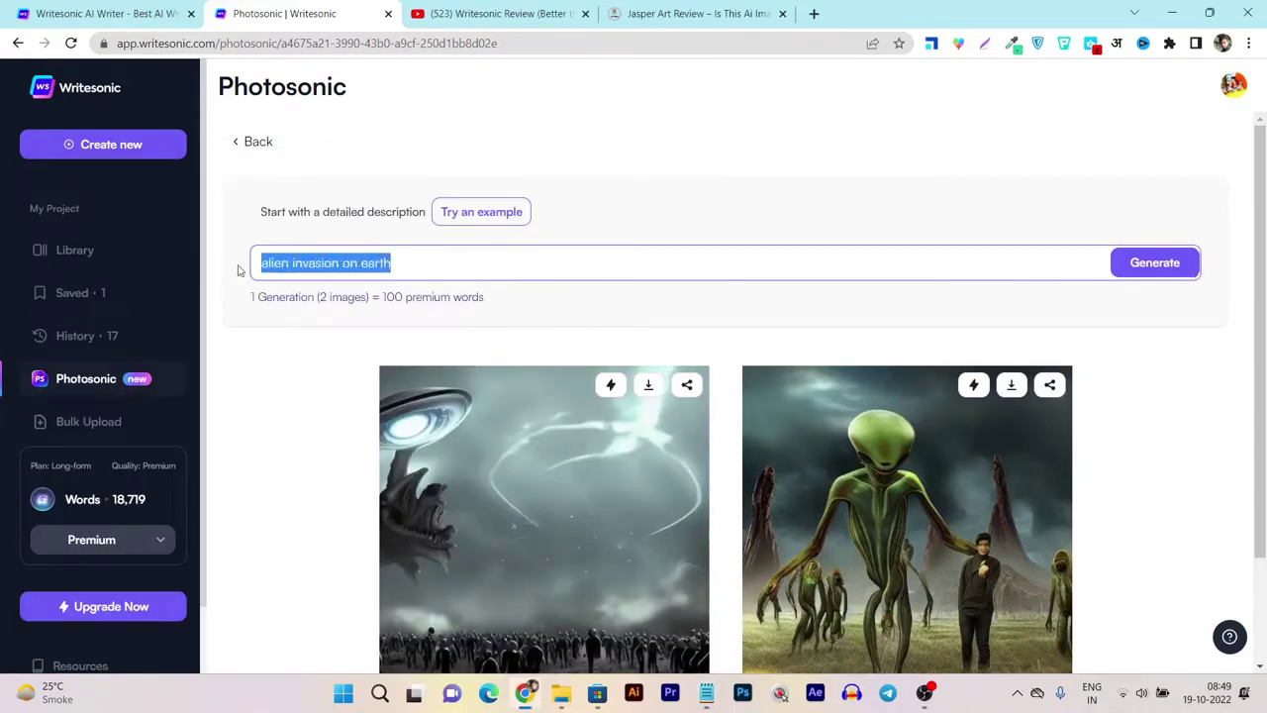
key(ctrl+v)
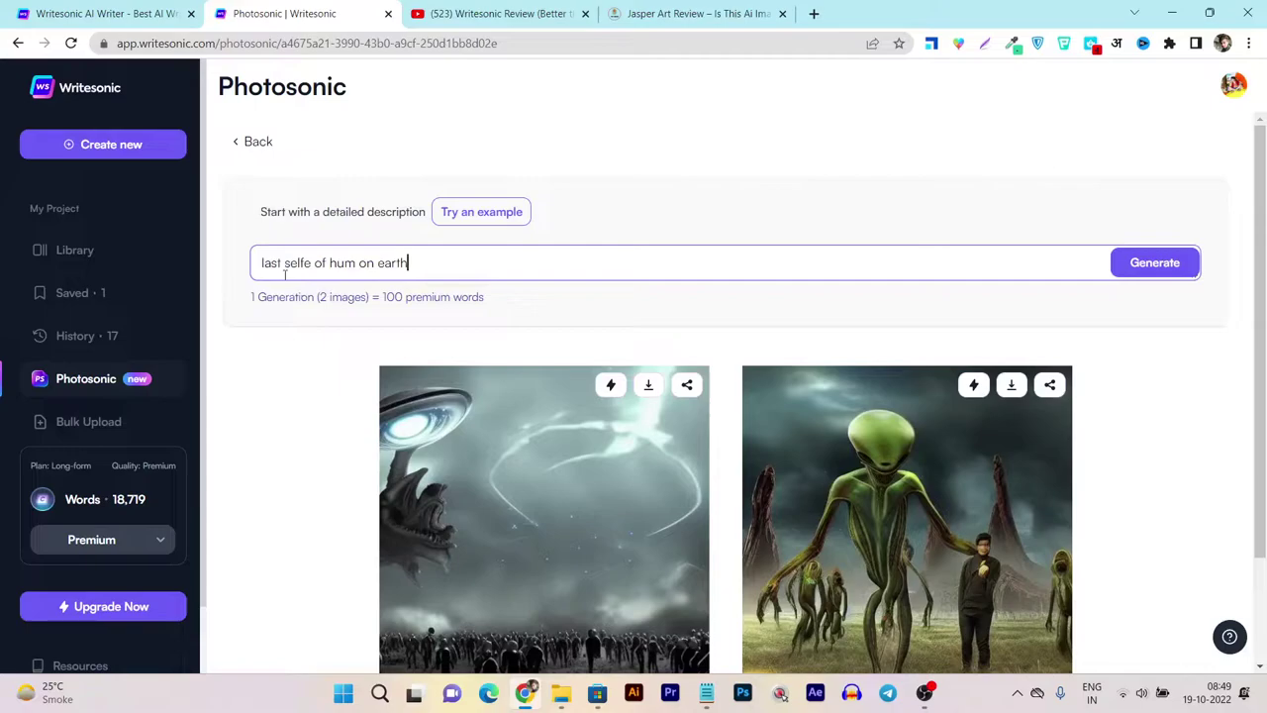
click(354, 263)
text(an)
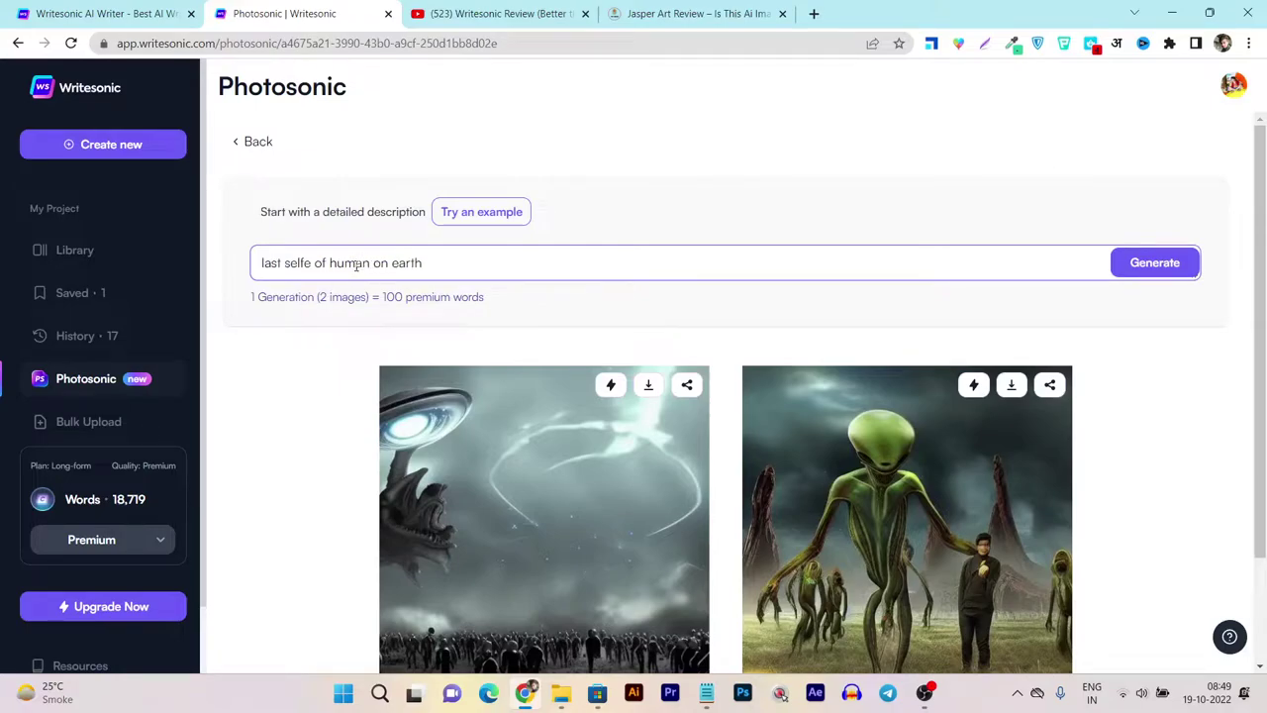
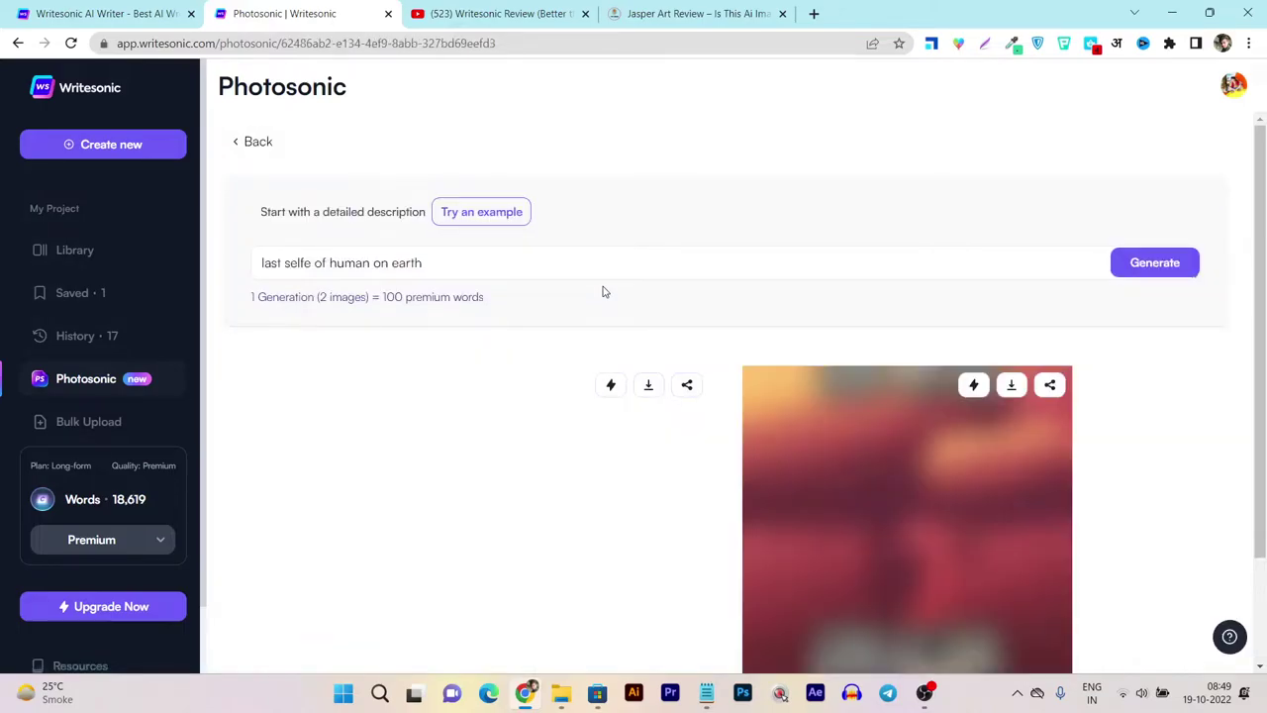
Step: Review the "last selfe of human on earth" results, inspecting the blurred image on its own page and returning to the results
scroll(574, 346, down, 2)
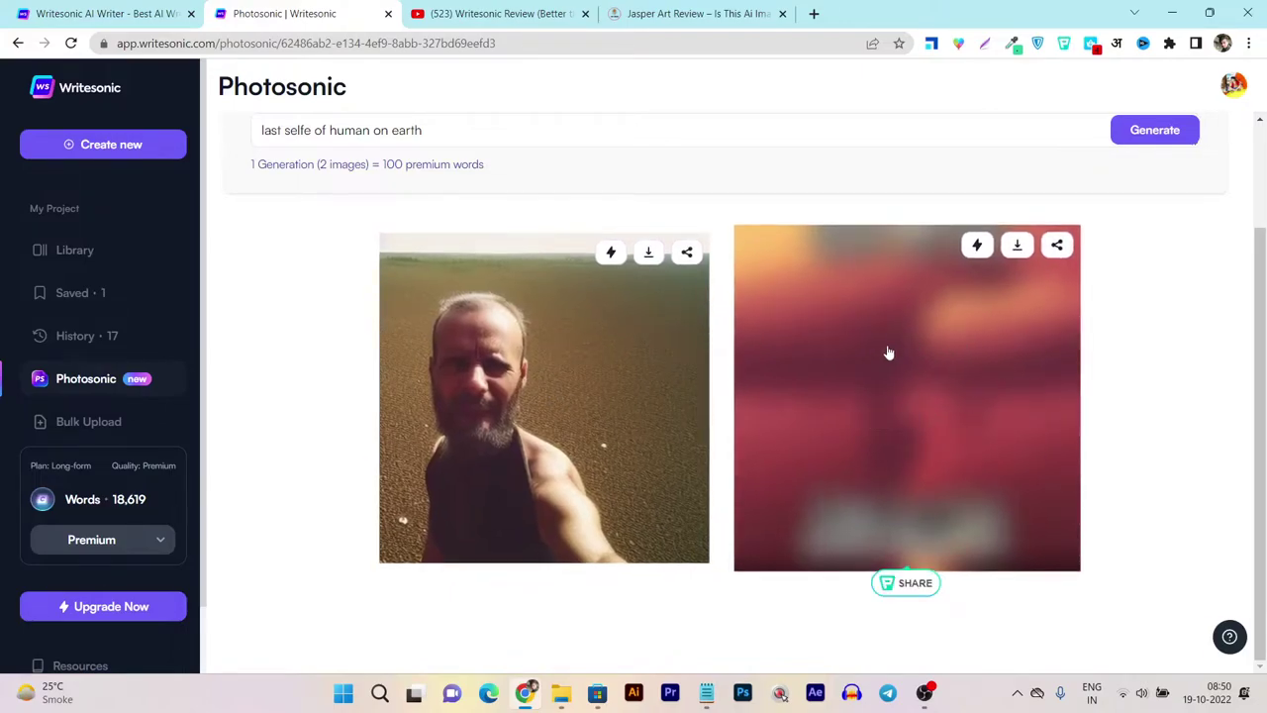
scroll(960, 440, up, 2)
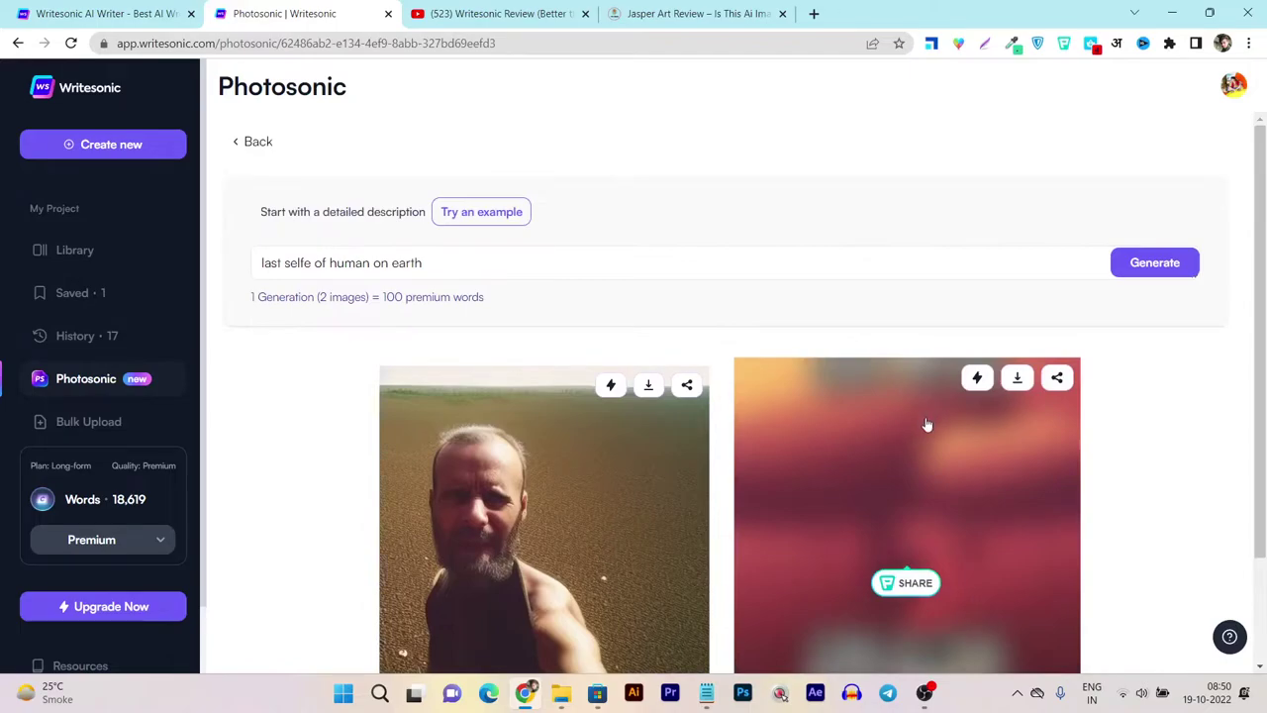
click(927, 423)
scroll(707, 368, down, 3)
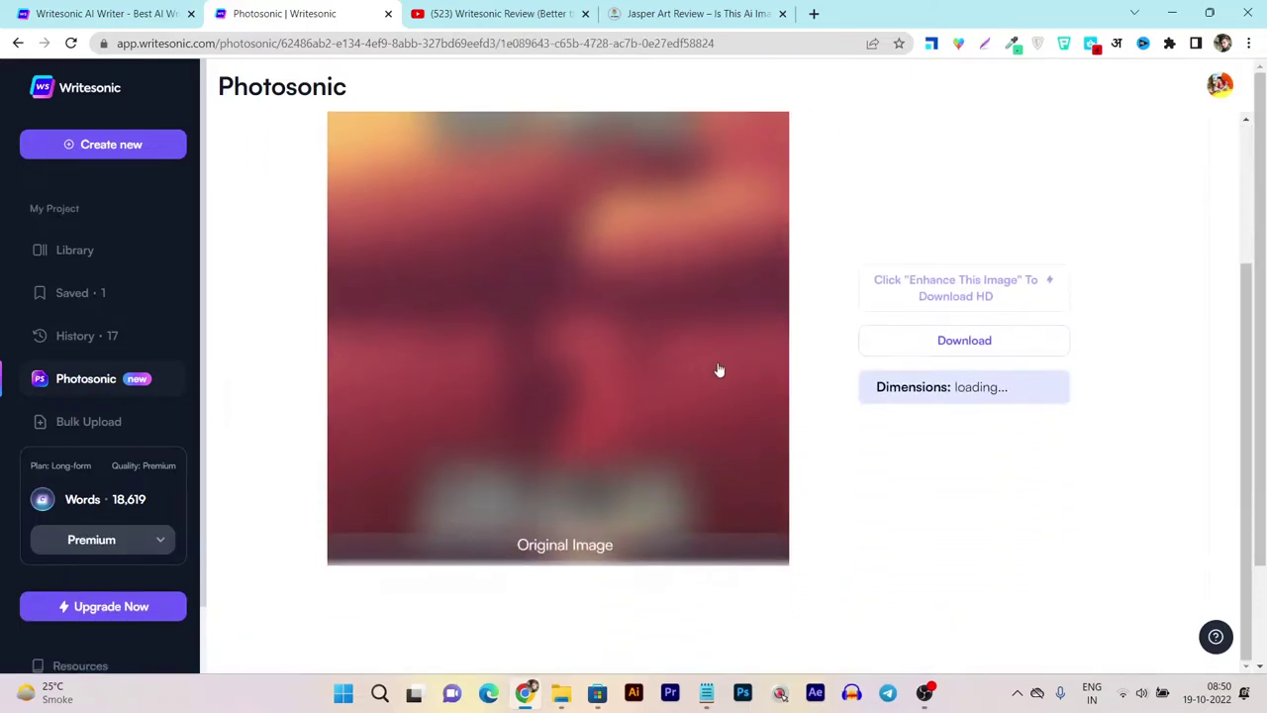
scroll(750, 367, up, 2)
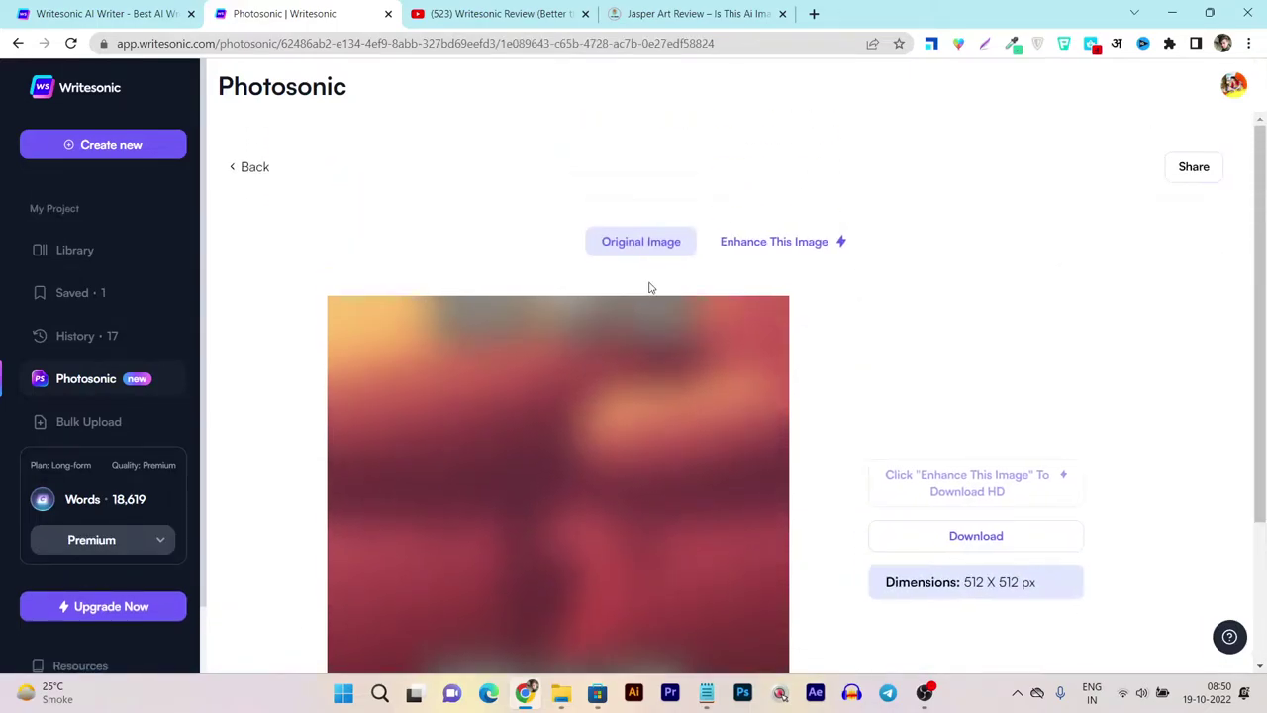
scroll(665, 411, down, 1)
scroll(665, 411, down, 2)
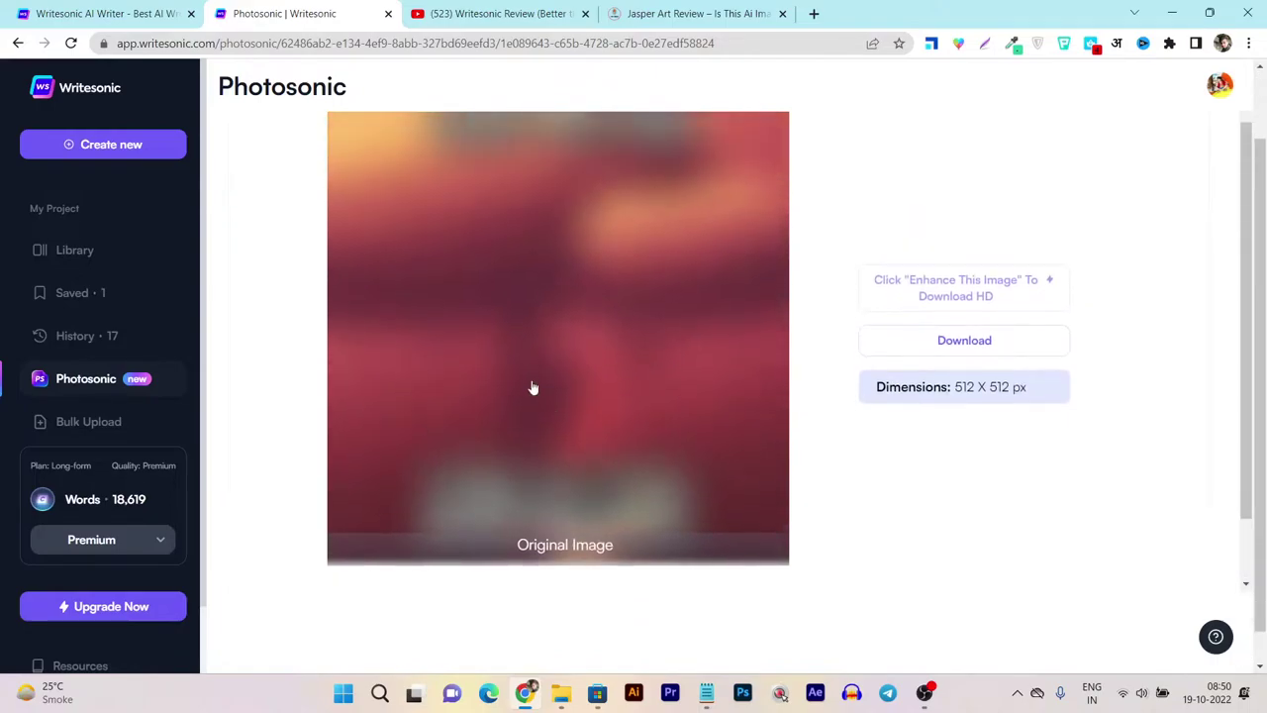
scroll(446, 249, up, 2)
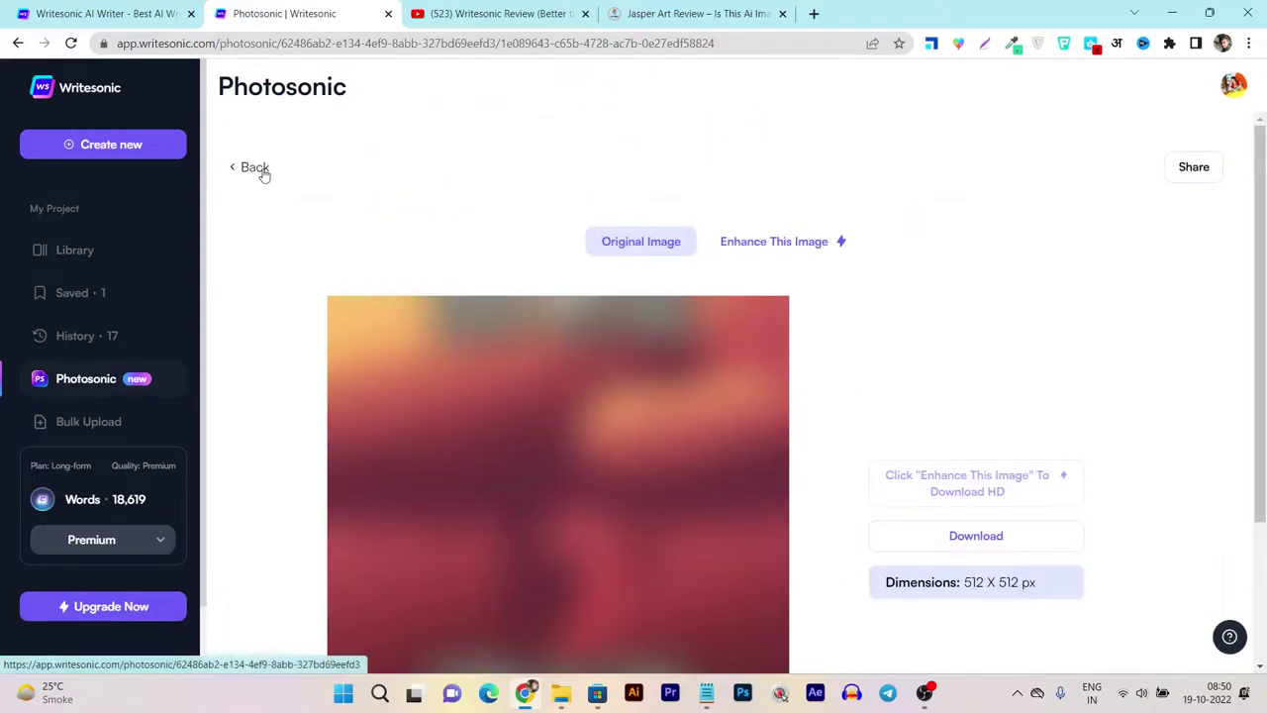
click(322, 186)
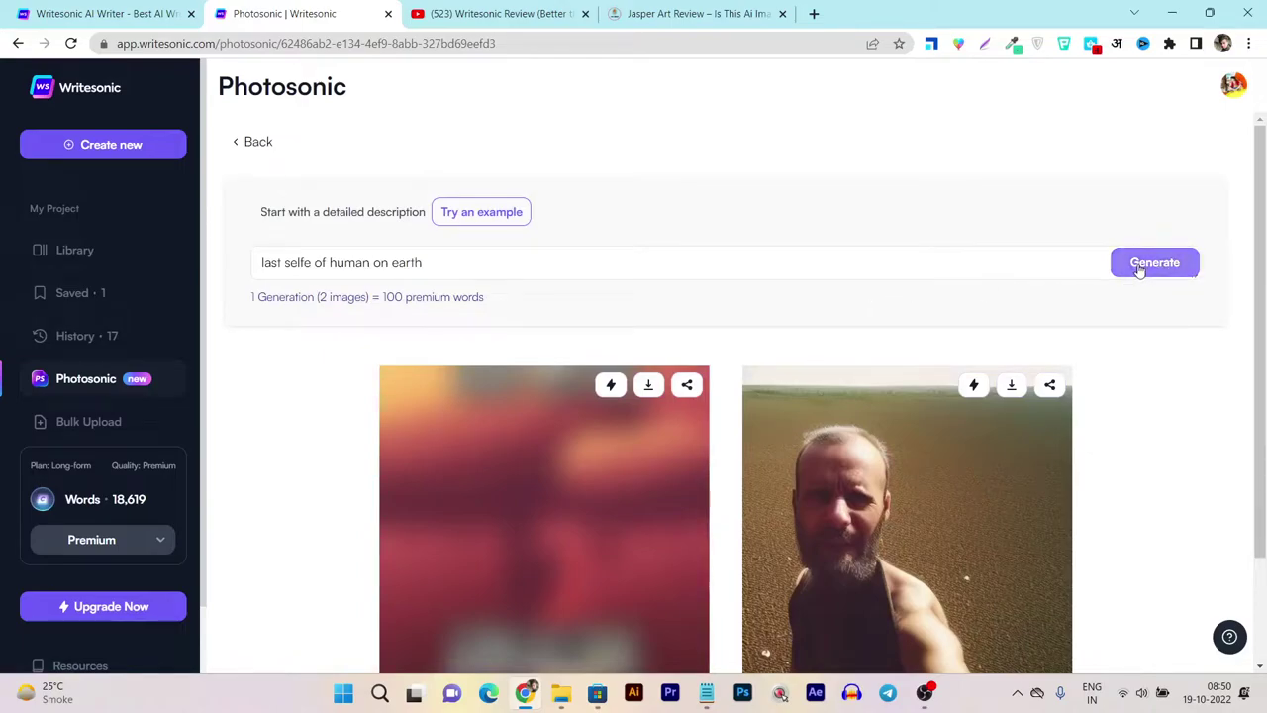
scroll(659, 277, down, 2)
scroll(497, 240, up, 1)
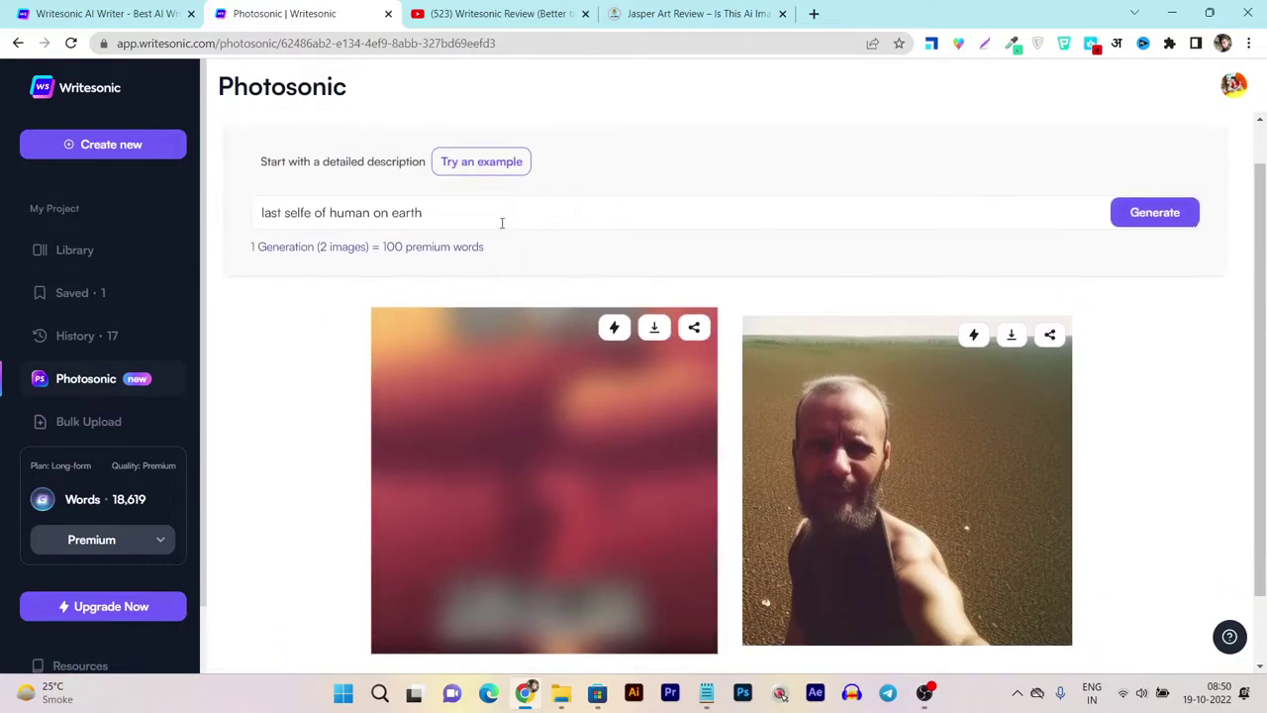
Step: Copy the current description, reopen the Photosonic start page, and generate new images from "last selfe of human on earth"
drag(516, 219, 221, 214)
key(ctrl+c)
key(BackSpace)
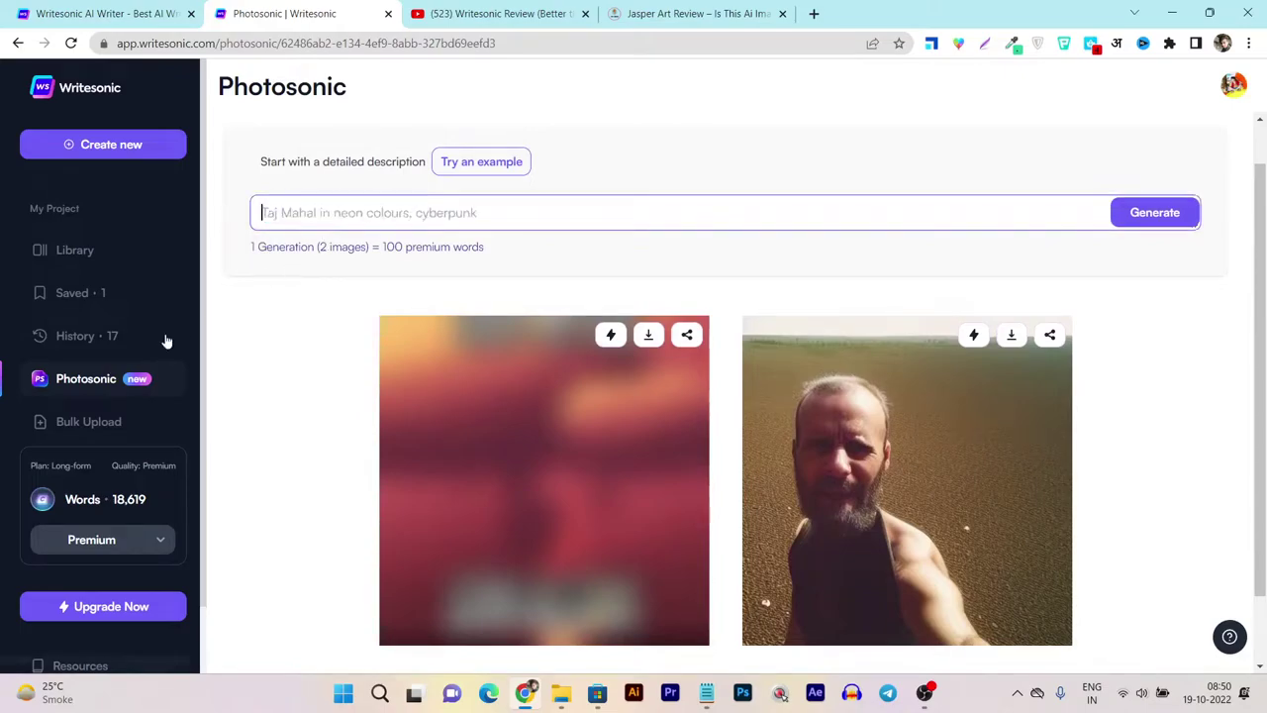
click(99, 387)
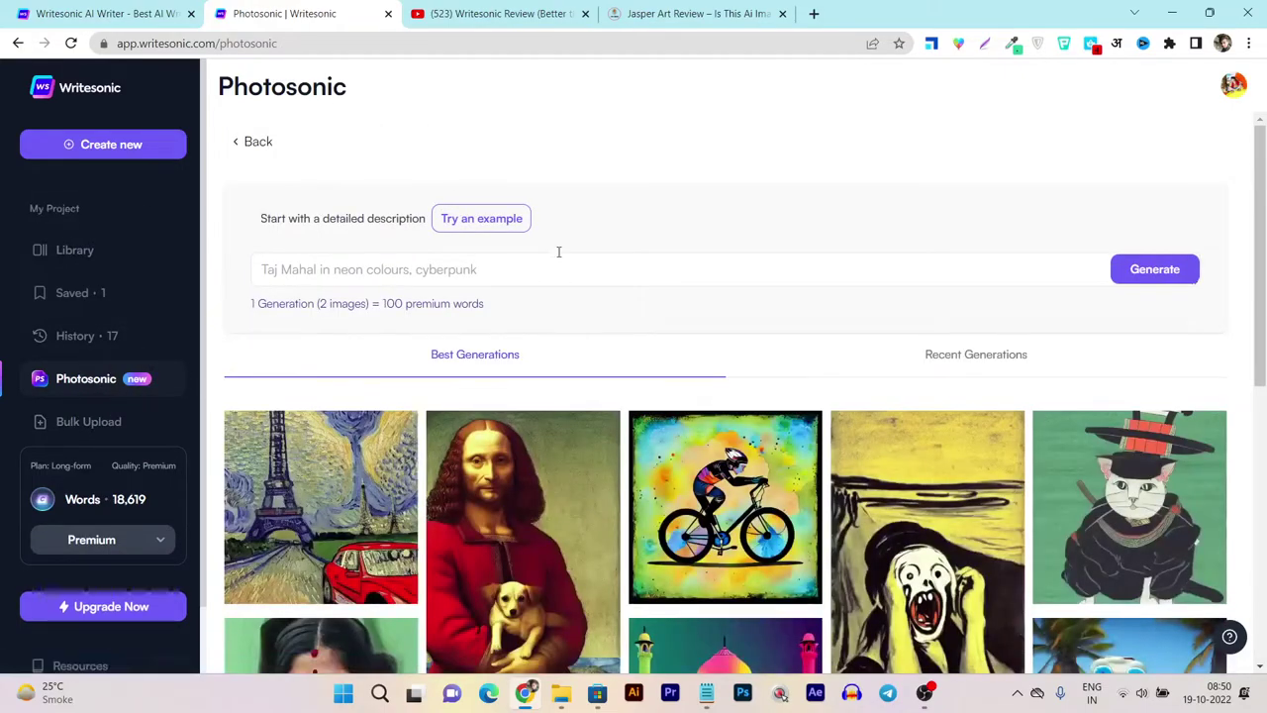
click(401, 275)
key(ctrl+v)
click(1155, 267)
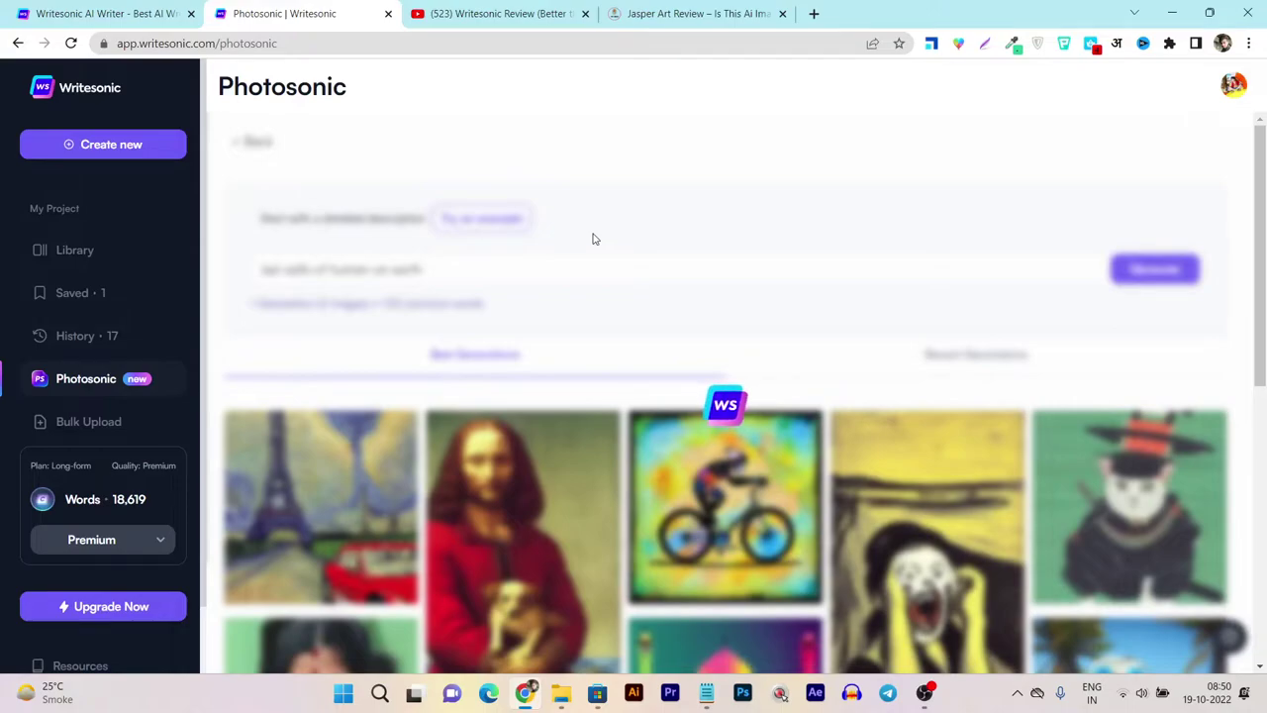
Step: Review the two newly generated human selfie images
scroll(356, 371, down, 2)
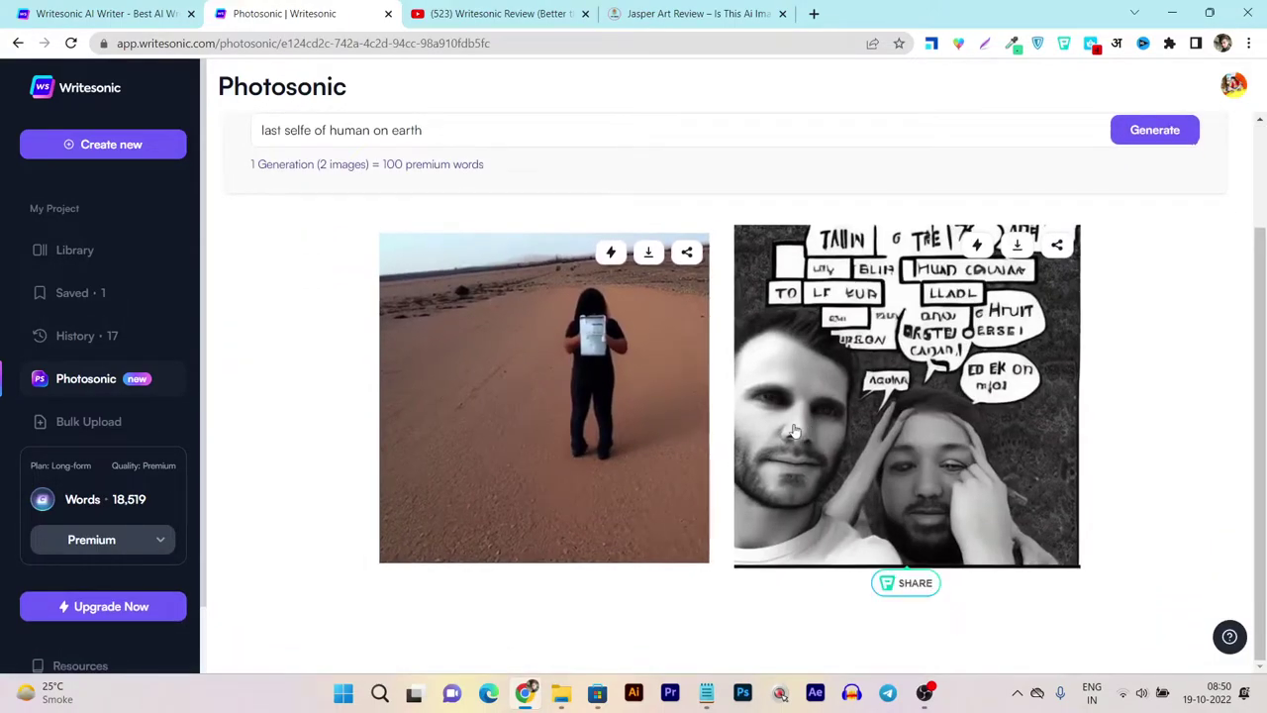
scroll(346, 401, up, 2)
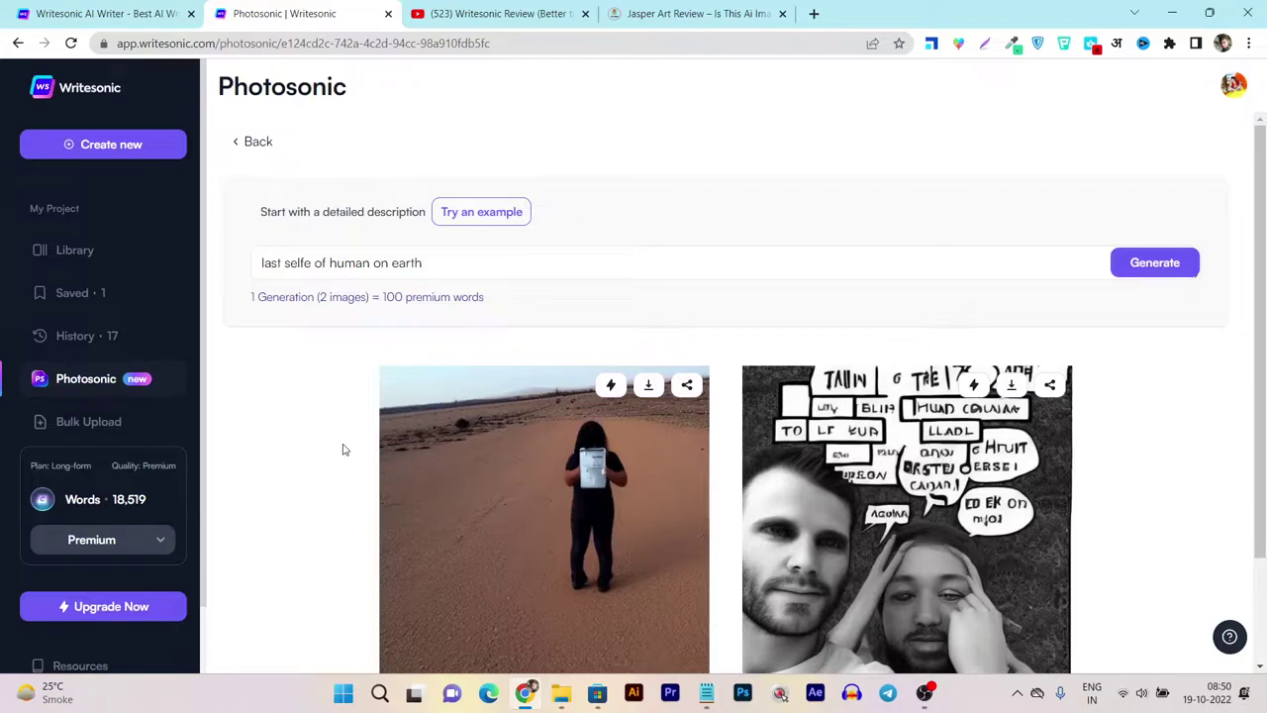
scroll(356, 450, down, 2)
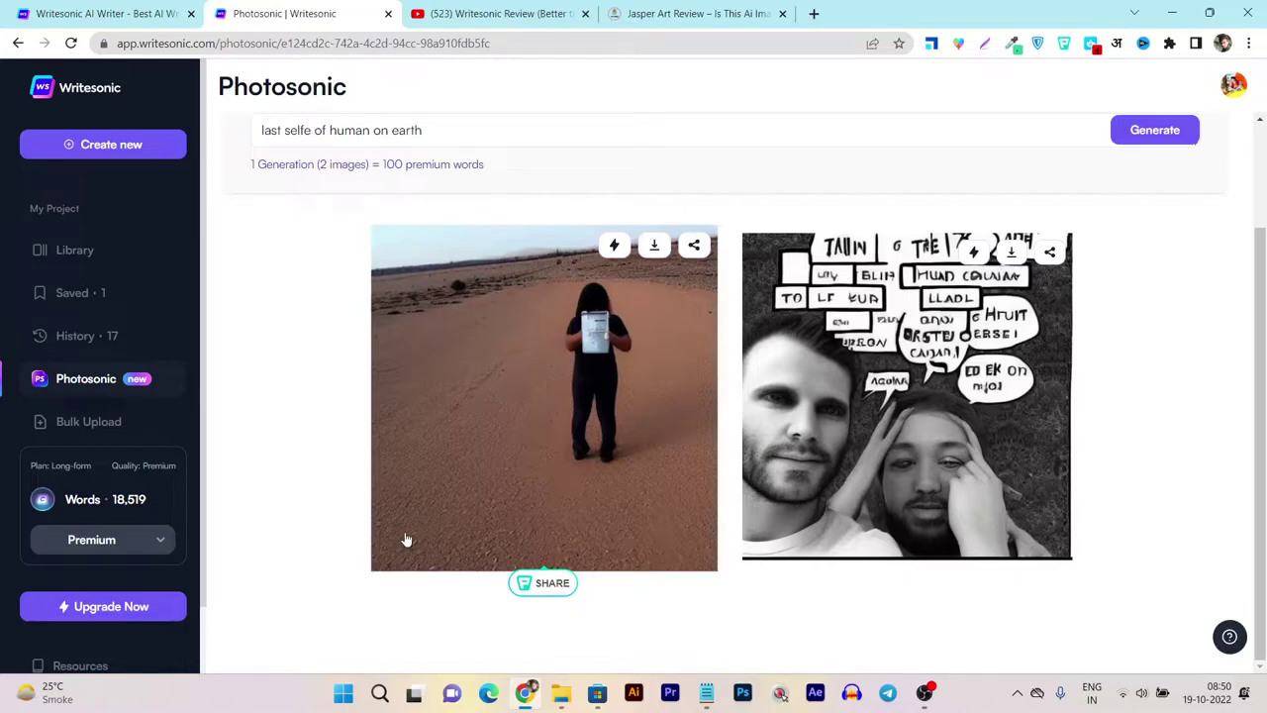
scroll(564, 532, up, 1)
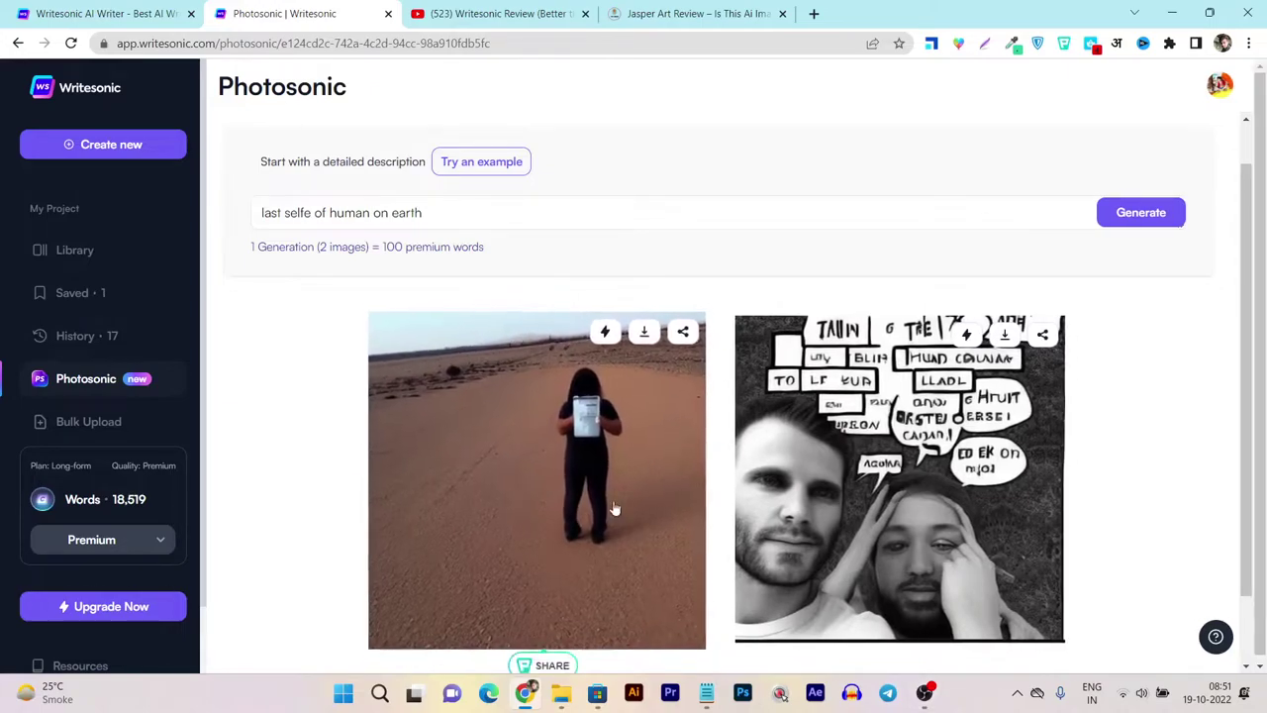
scroll(737, 625, down, 1)
Step: Replace the image description with "Bull fighting with man neon painting" from the Notepad prompt list, and generate the images
click(705, 692)
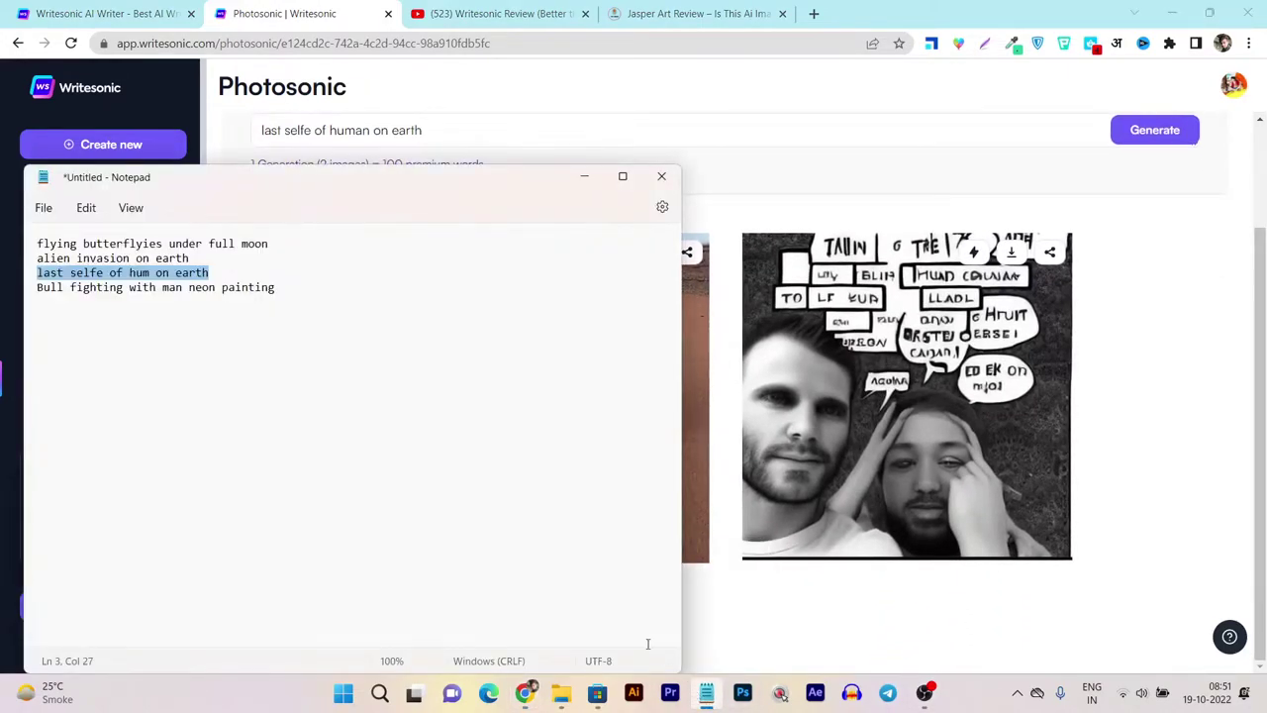
click(297, 310)
drag(284, 289, 33, 289)
key(ctrl+c)
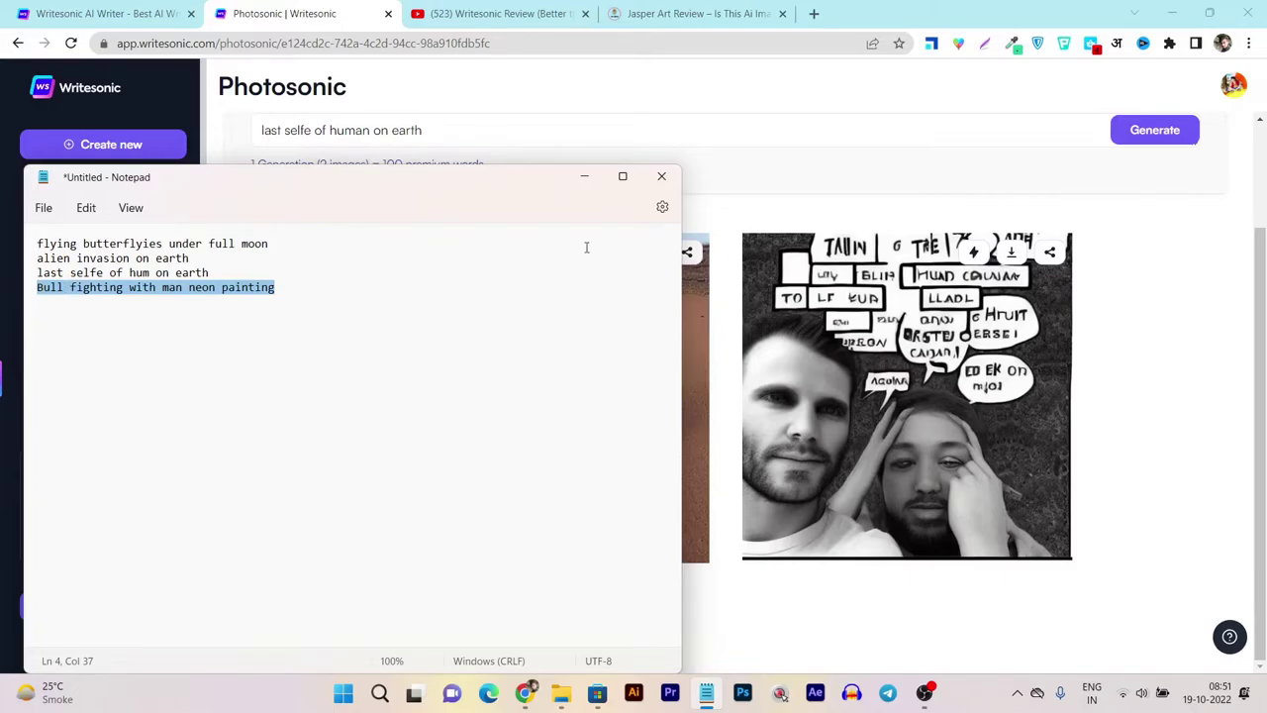
click(755, 216)
scroll(424, 198, up, 2)
click(463, 278)
key(ctrl+a)
key(ctrl+v)
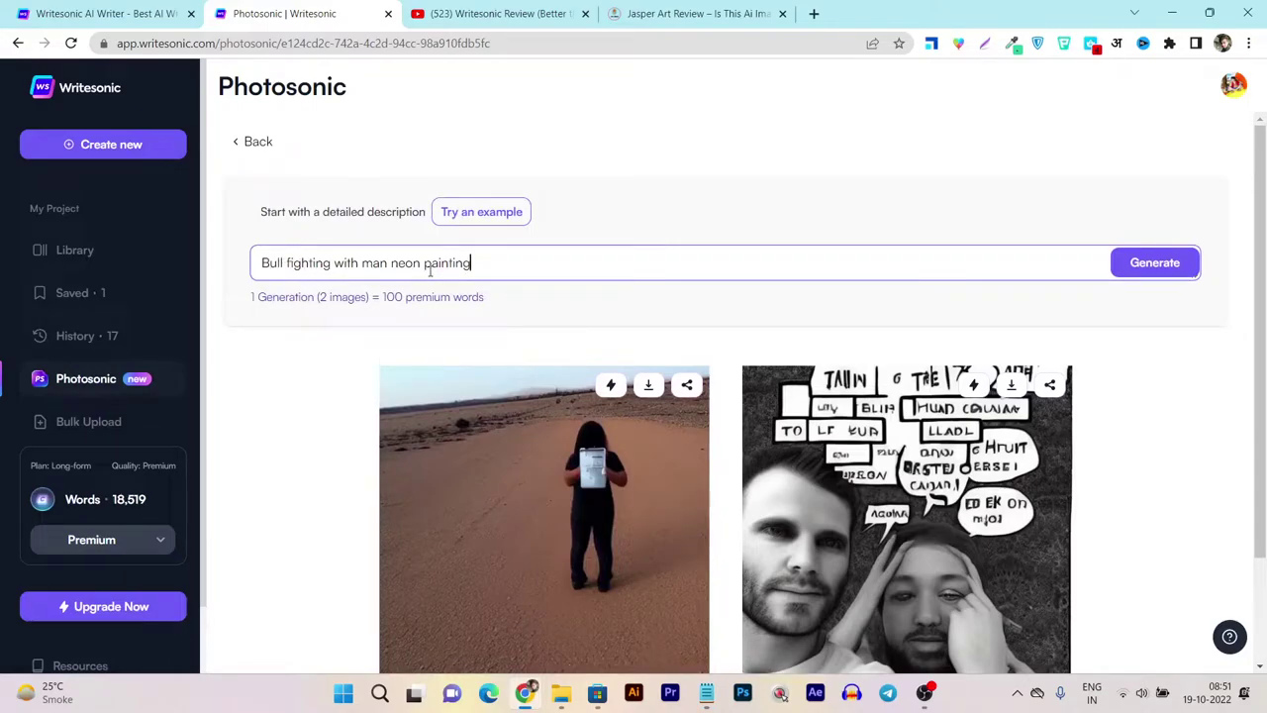
drag(408, 267, 420, 269)
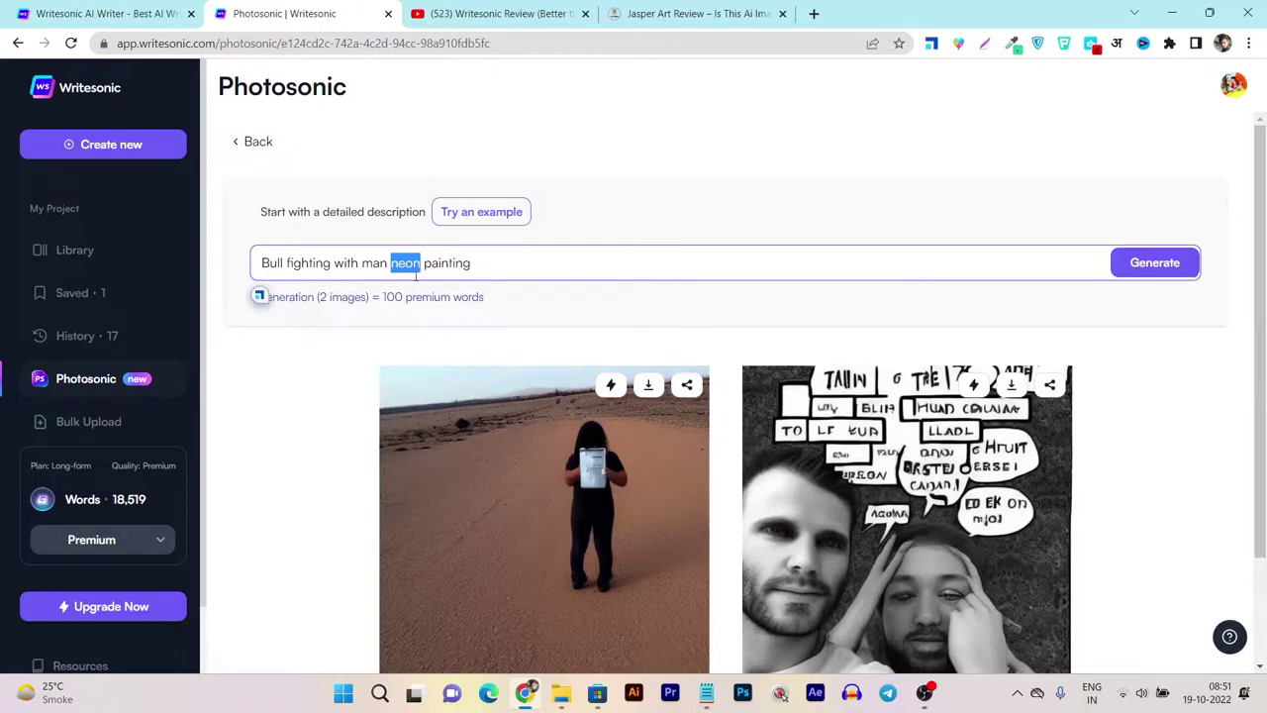
click(1150, 267)
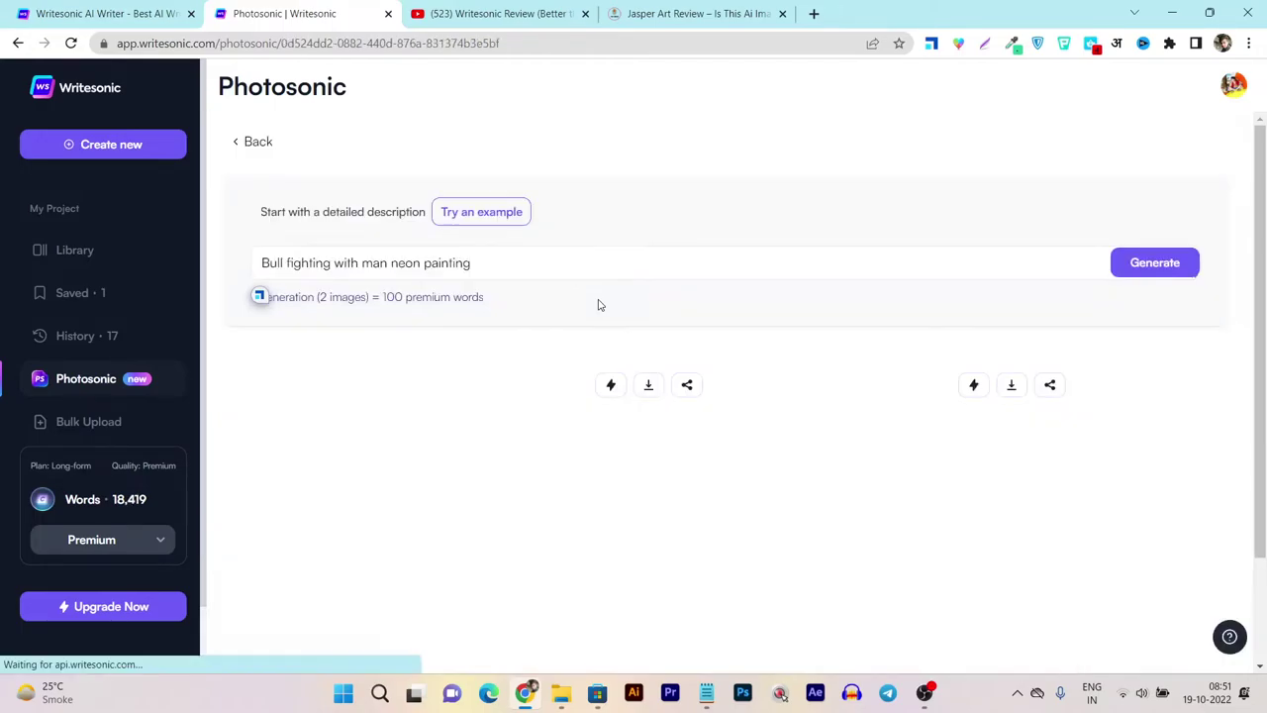
Step: Review both generated bull fighting images against the neon painting description
scroll(514, 366, down, 2)
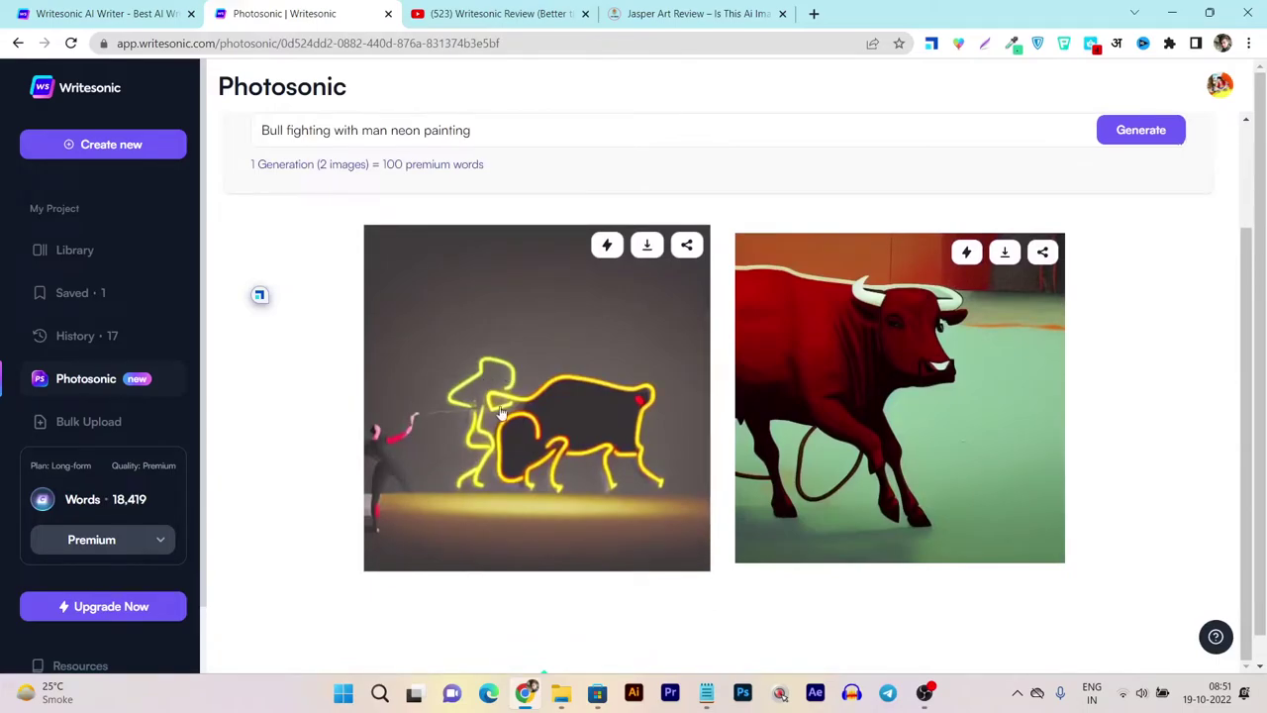
scroll(890, 406, up, 1)
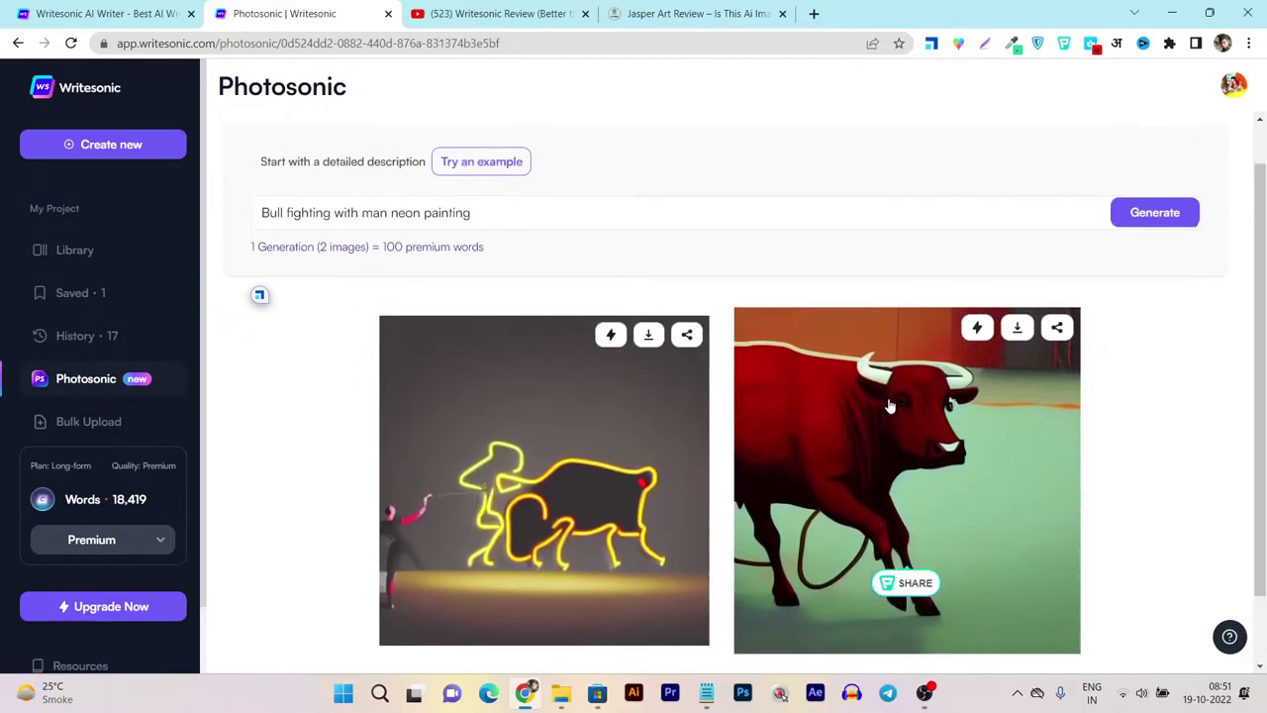
scroll(890, 406, down, 1)
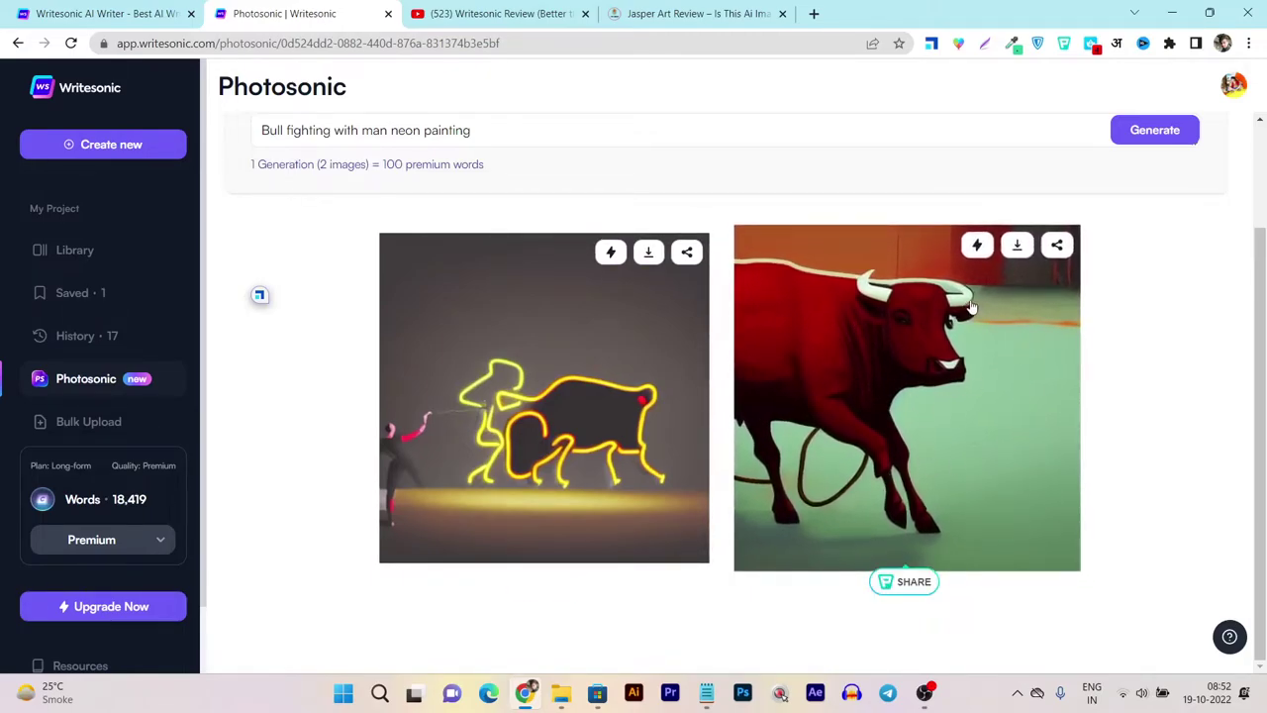
Step: Generate another pair of images from the same bull fighting description and review them
click(1154, 131)
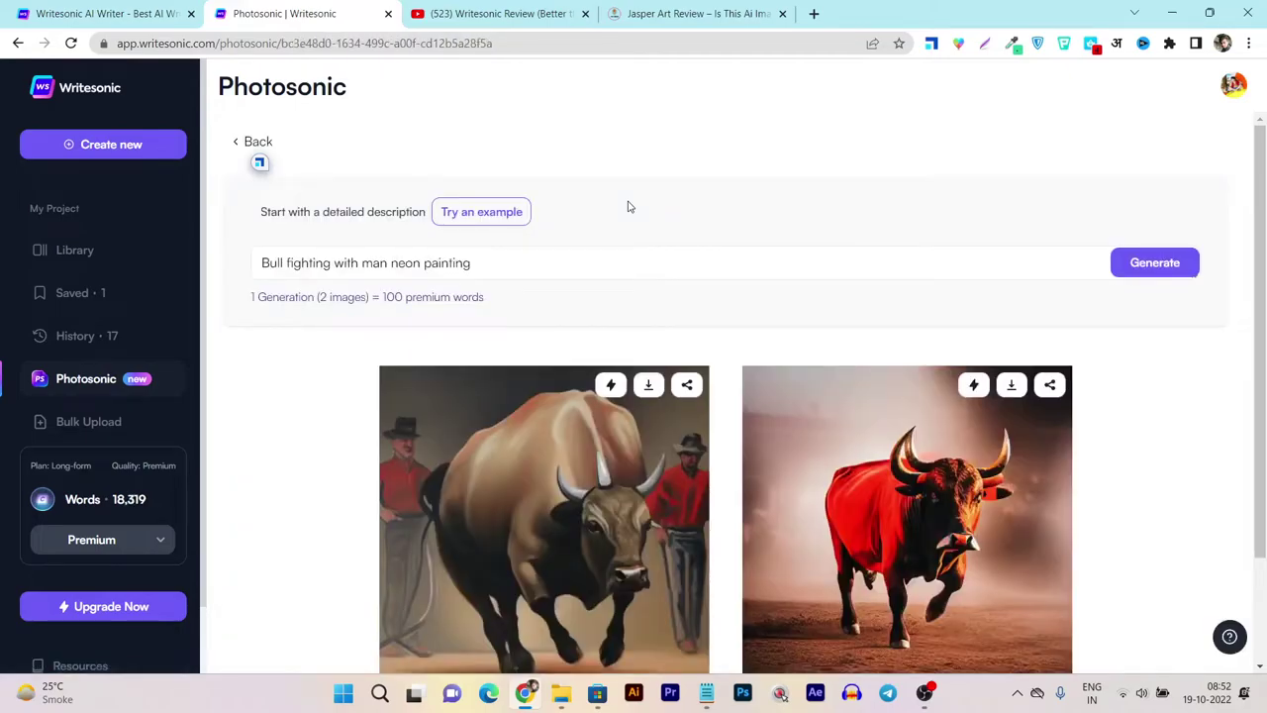
scroll(565, 466, down, 2)
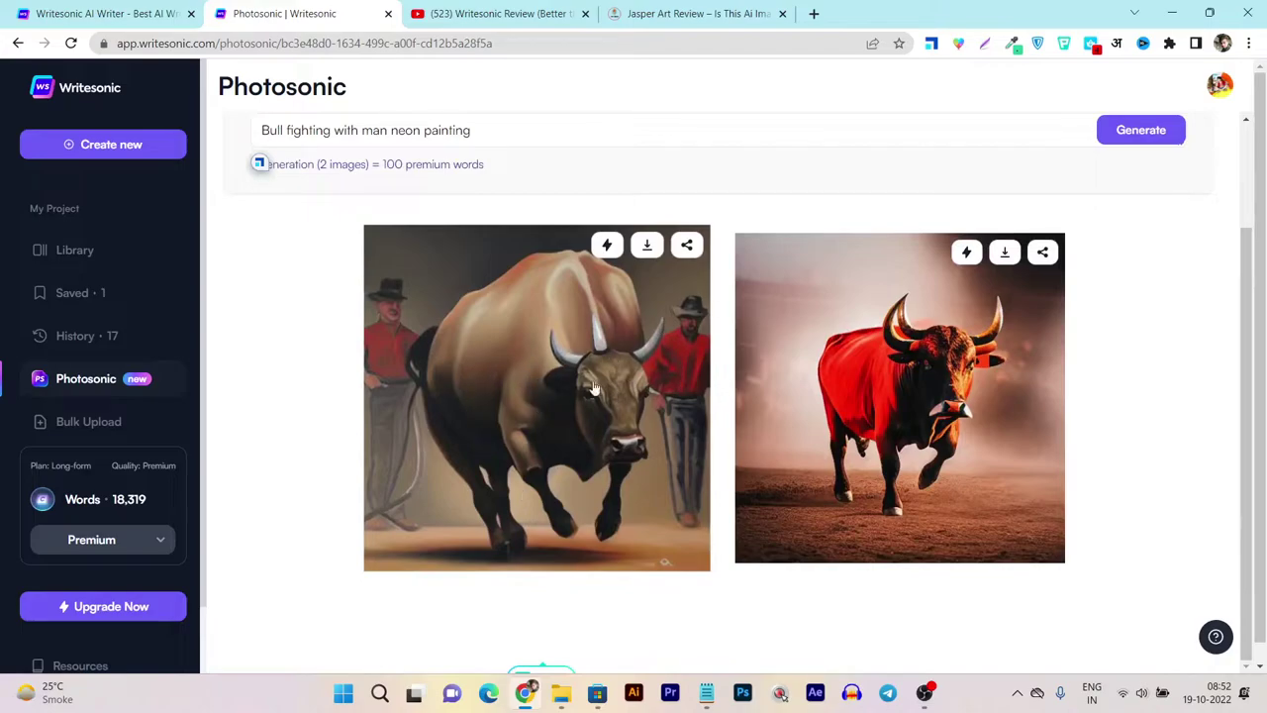
scroll(286, 446, up, 2)
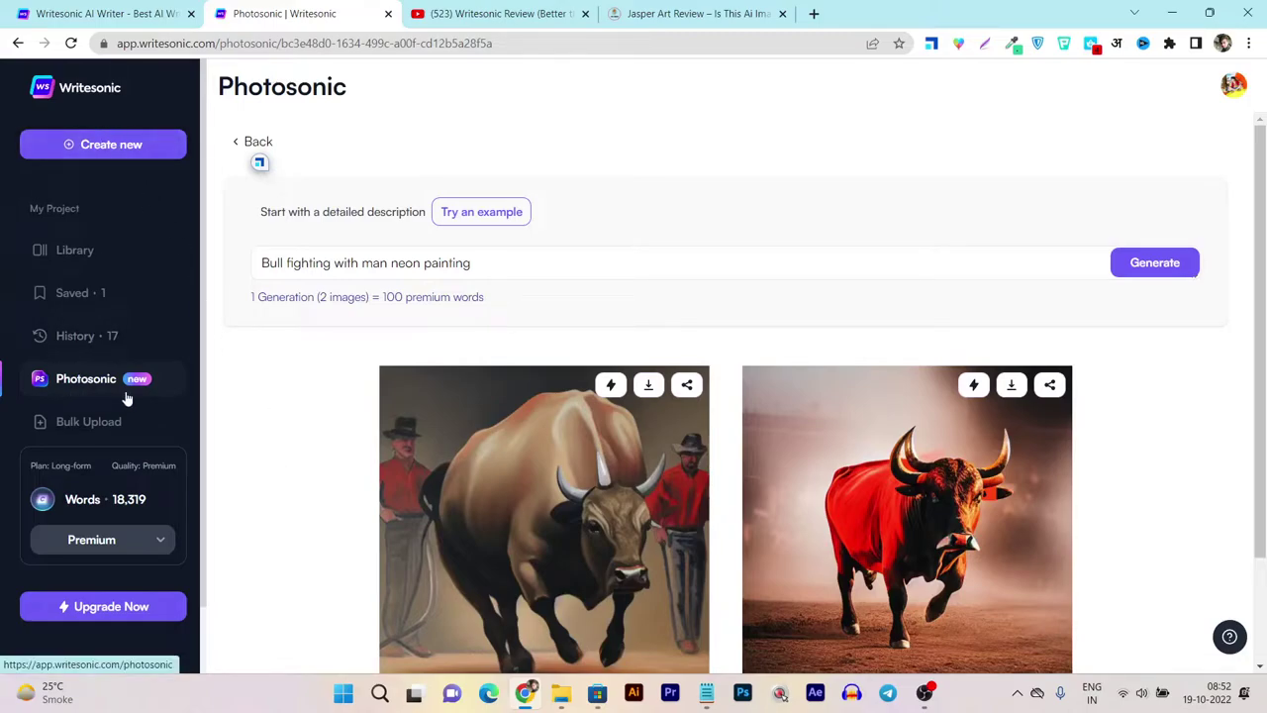
Step: Open Writesonic's pricing page and review the Free Trial, Short-form and Long-form plans
click(68, 14)
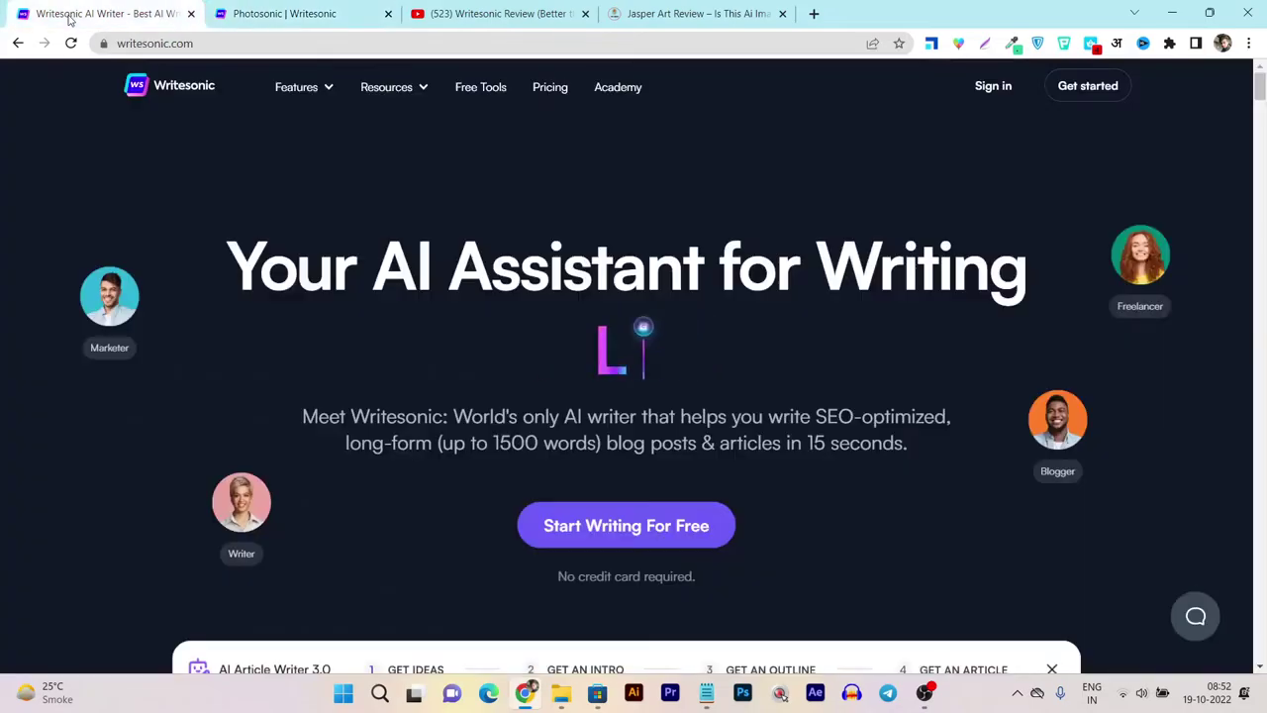
click(541, 93)
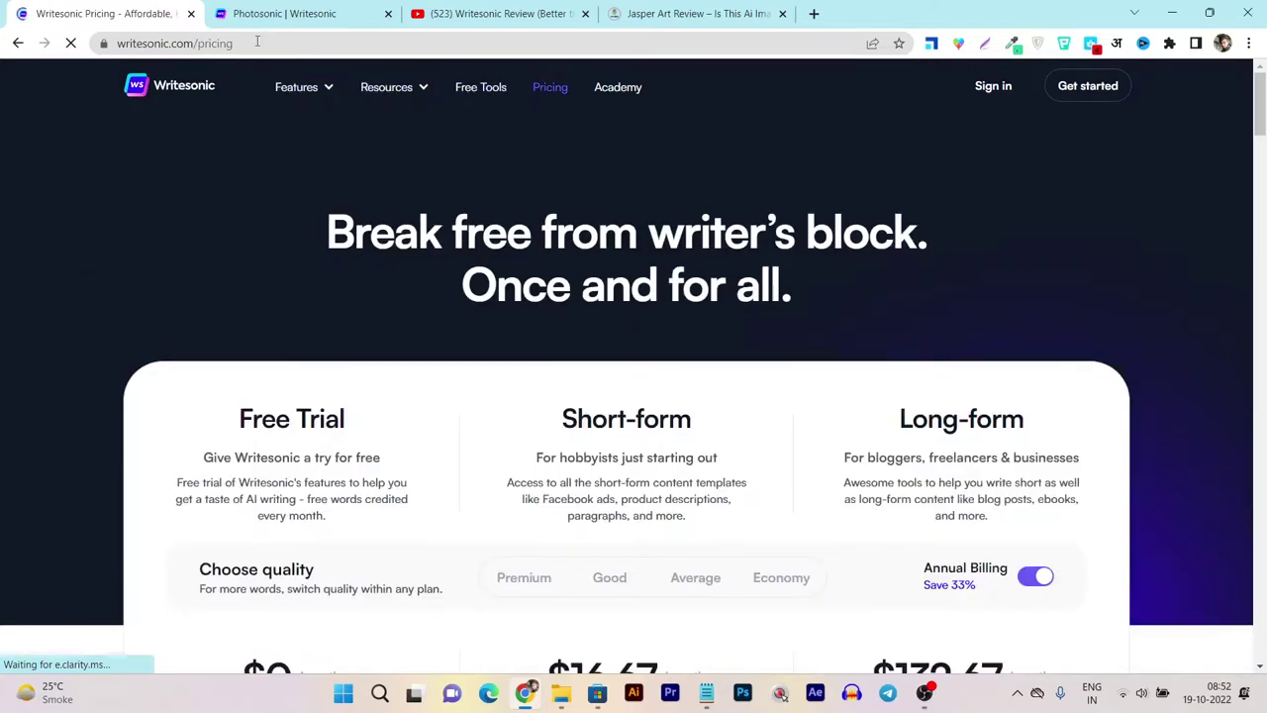
click(279, 14)
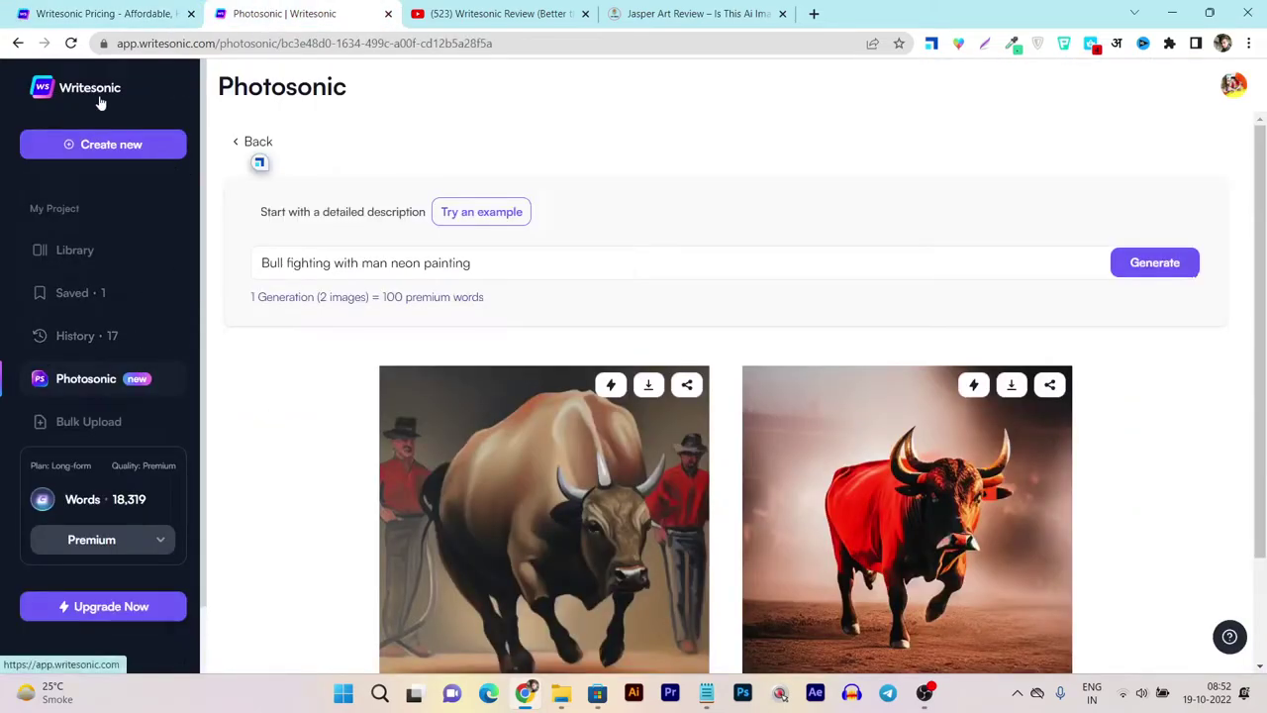
click(126, 12)
scroll(612, 285, down, 2)
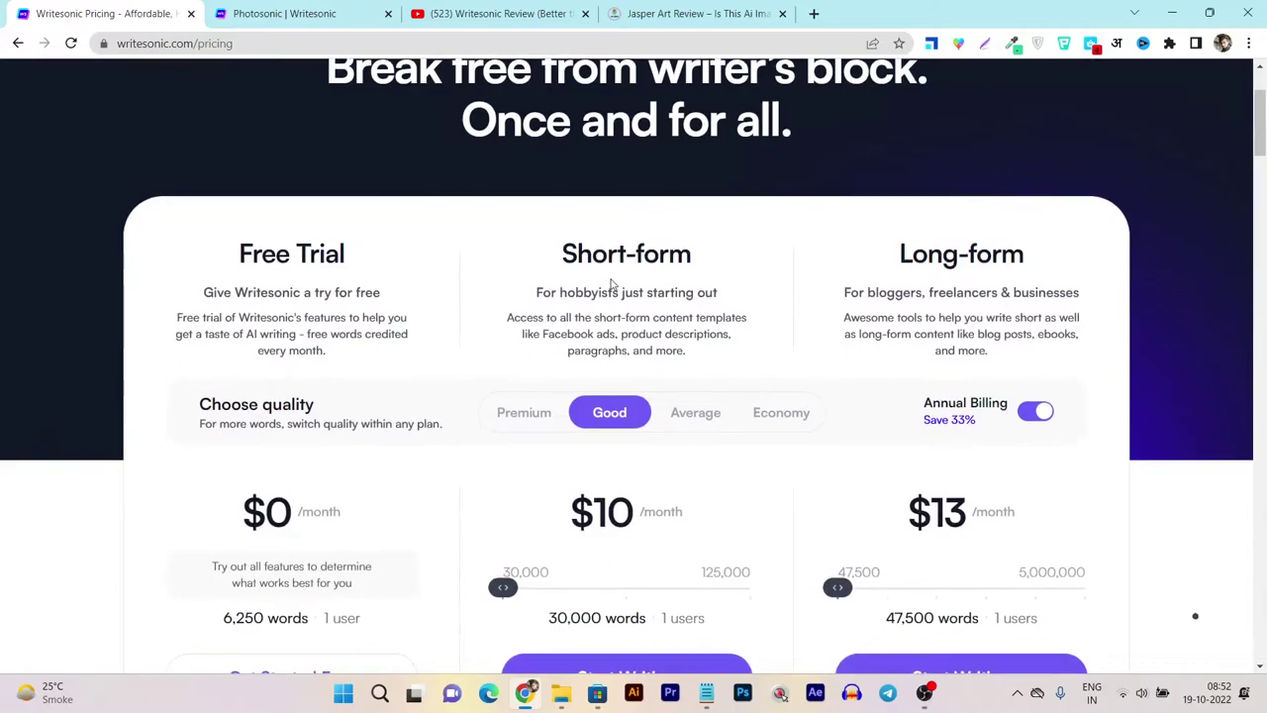
scroll(612, 285, down, 1)
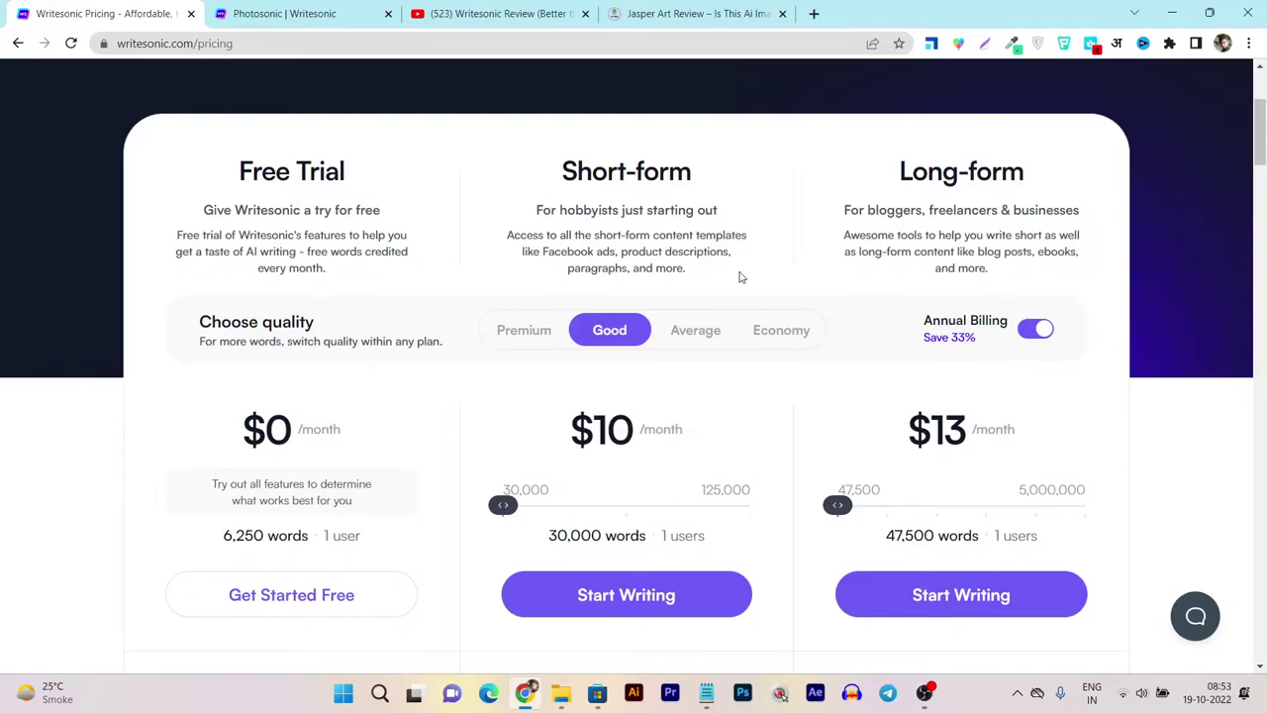
scroll(732, 322, down, 2)
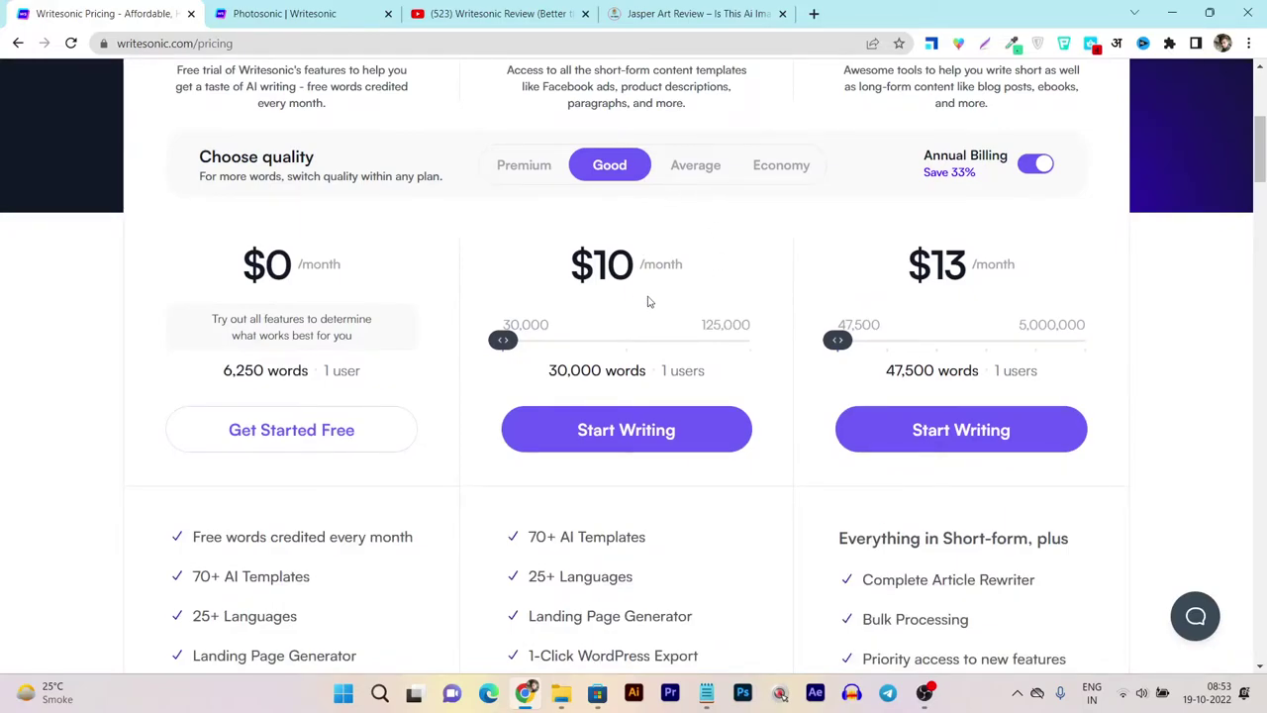
scroll(595, 189, down, 3)
Step: Set the pricing quality to Premium and compare the word allowances of the three plans
scroll(546, 195, up, 4)
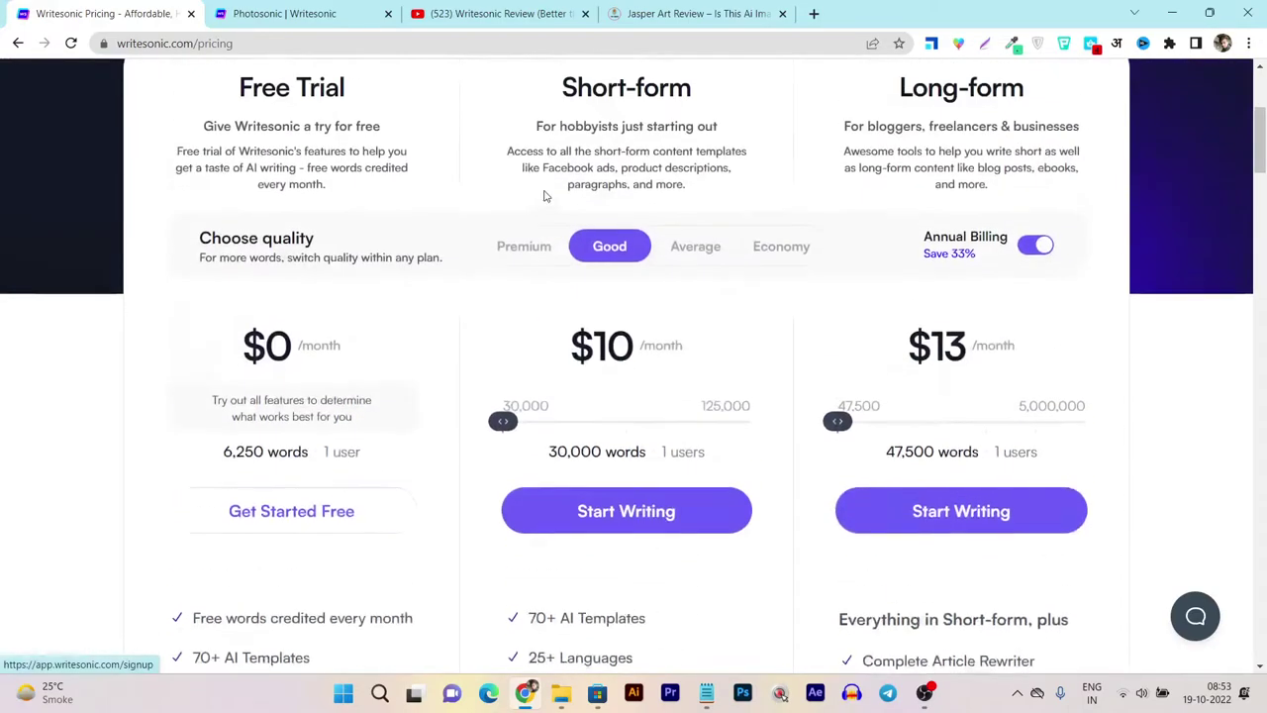
click(522, 251)
scroll(519, 255, down, 2)
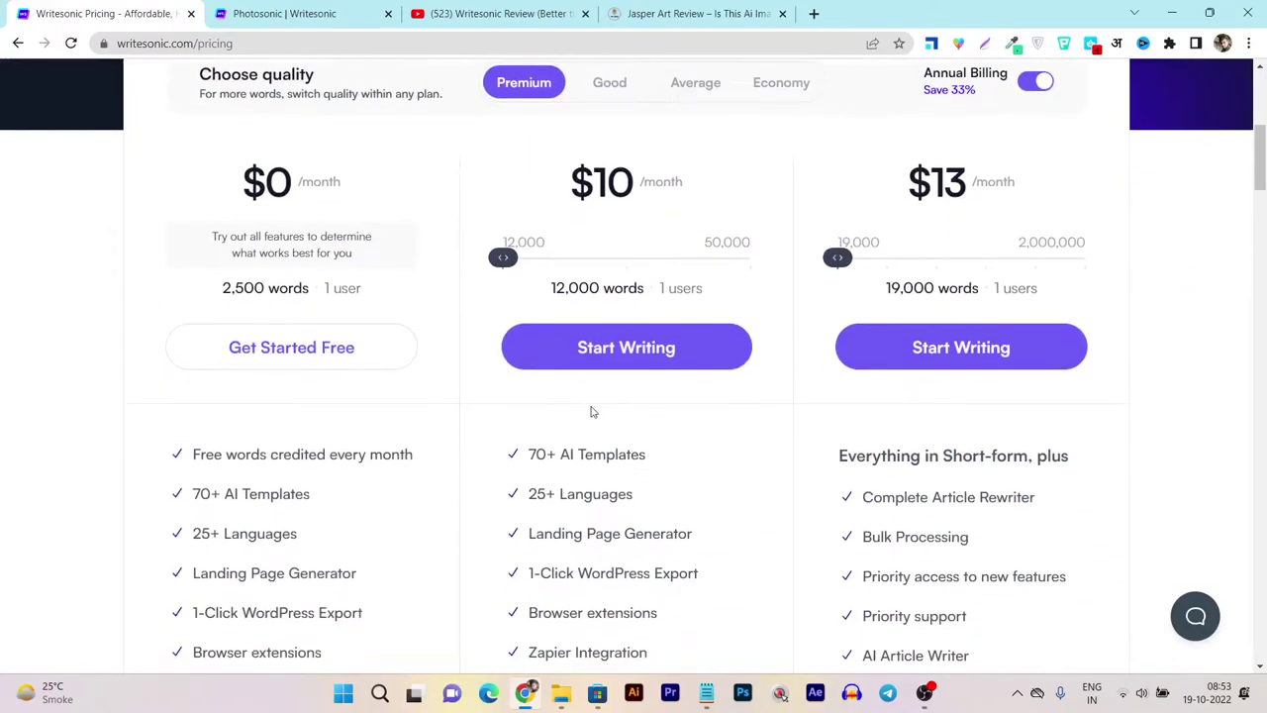
scroll(572, 457, down, 1)
drag(541, 211, 444, 218)
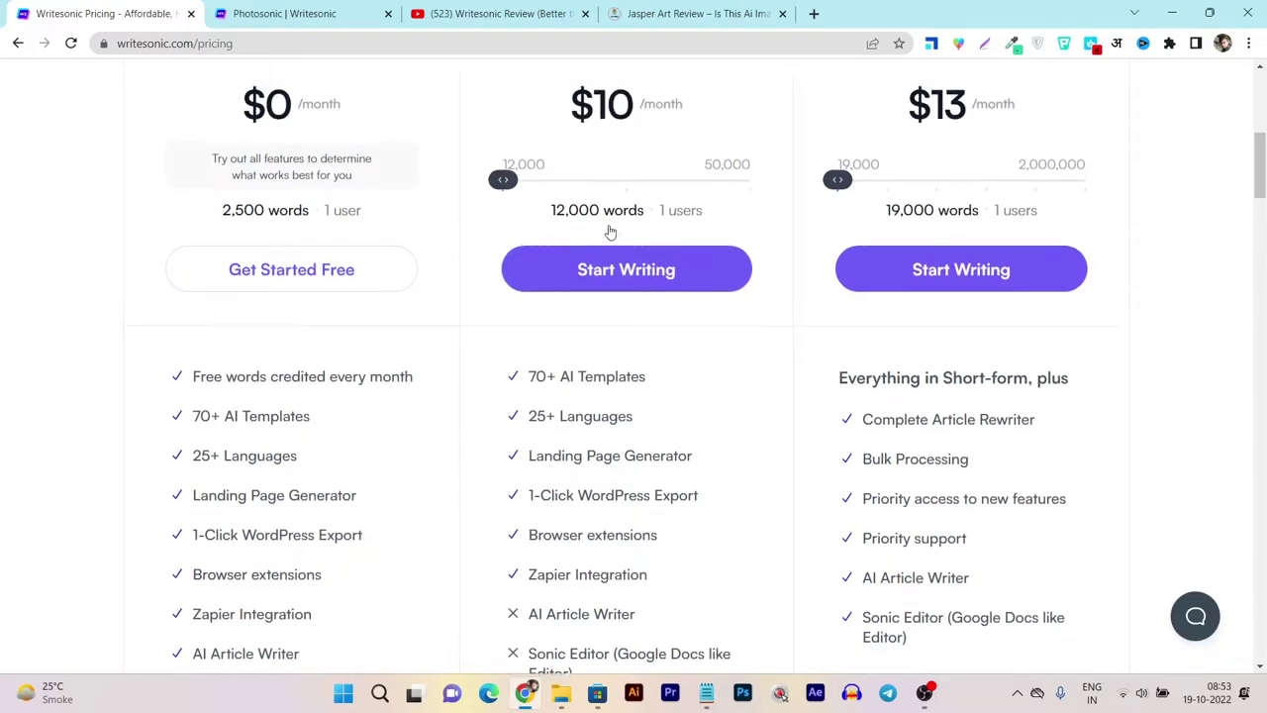
scroll(589, 238, up, 2)
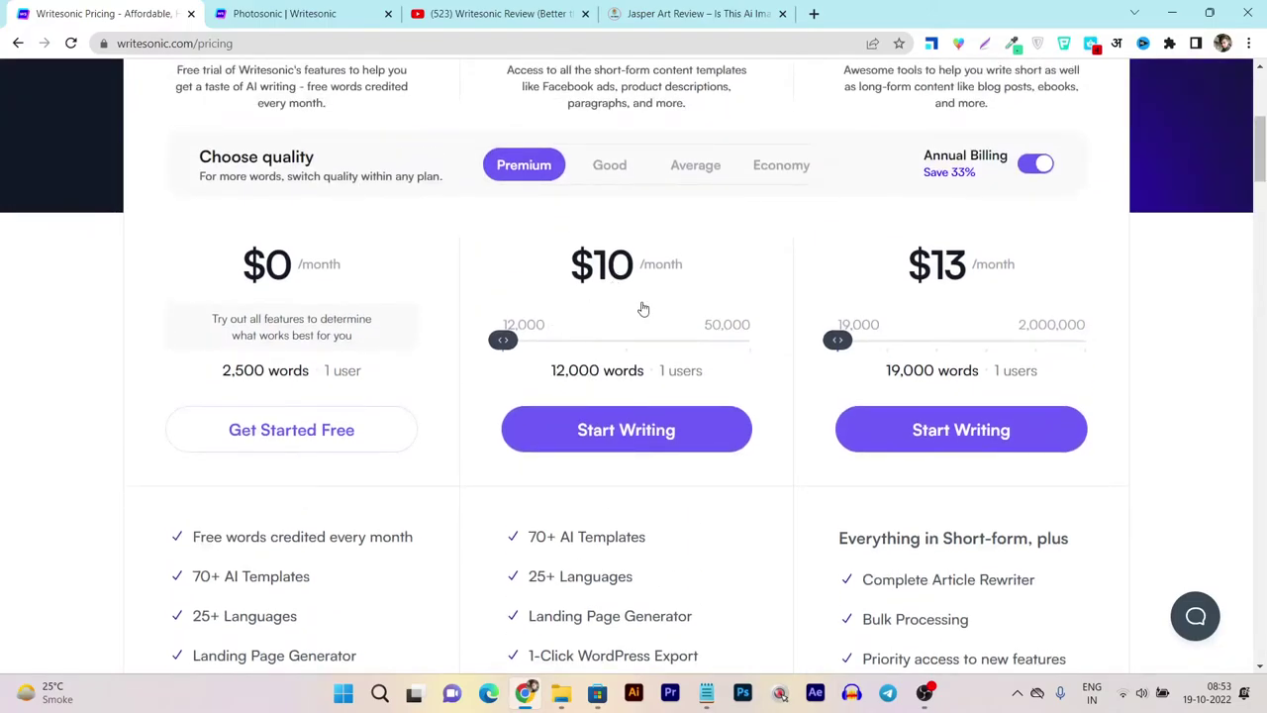
Step: Return from the pricing page to the Writesonic app and open its template Library
click(289, 13)
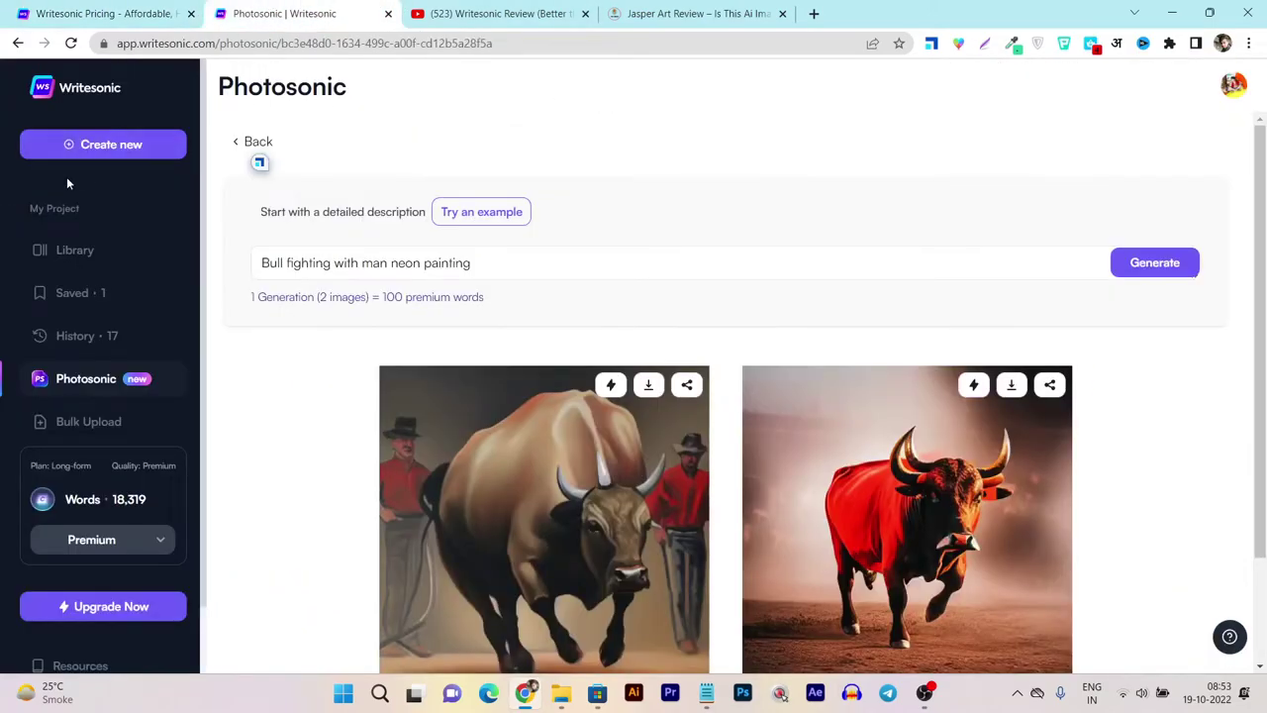
click(76, 95)
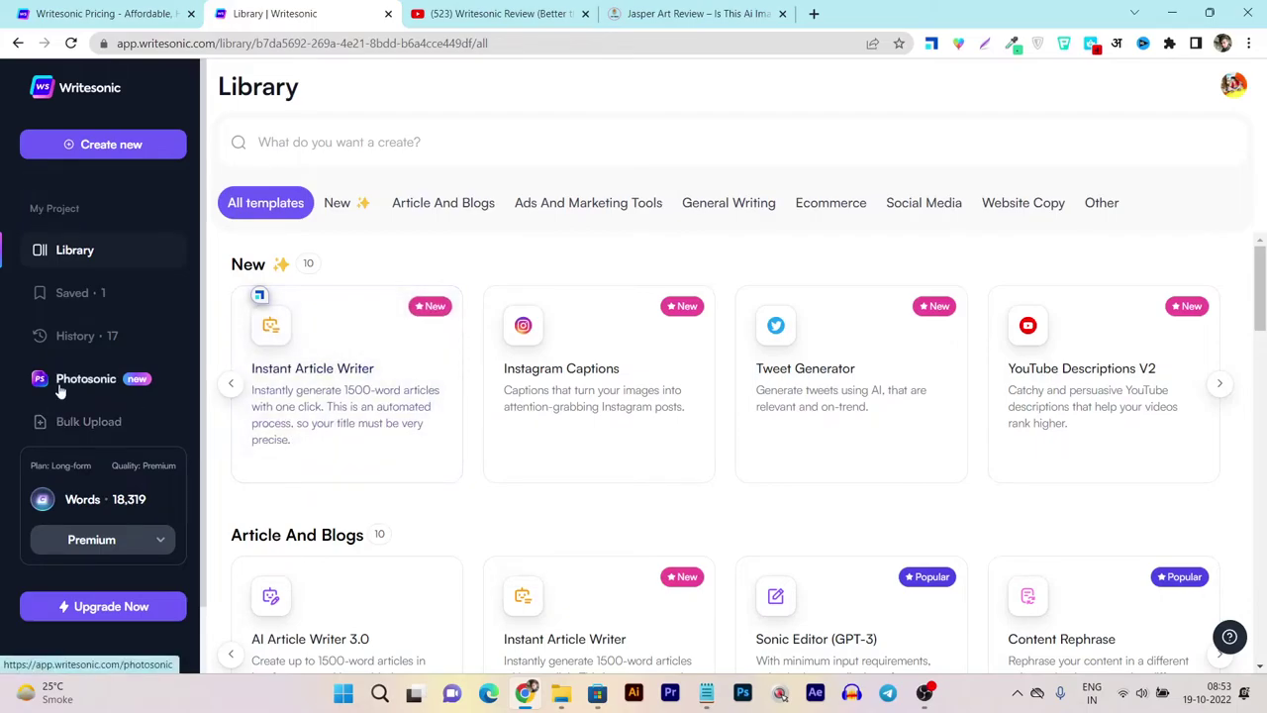
Step: Examine the Free Trial plan's monthly price, word allowance and included features on the pricing page
click(99, 13)
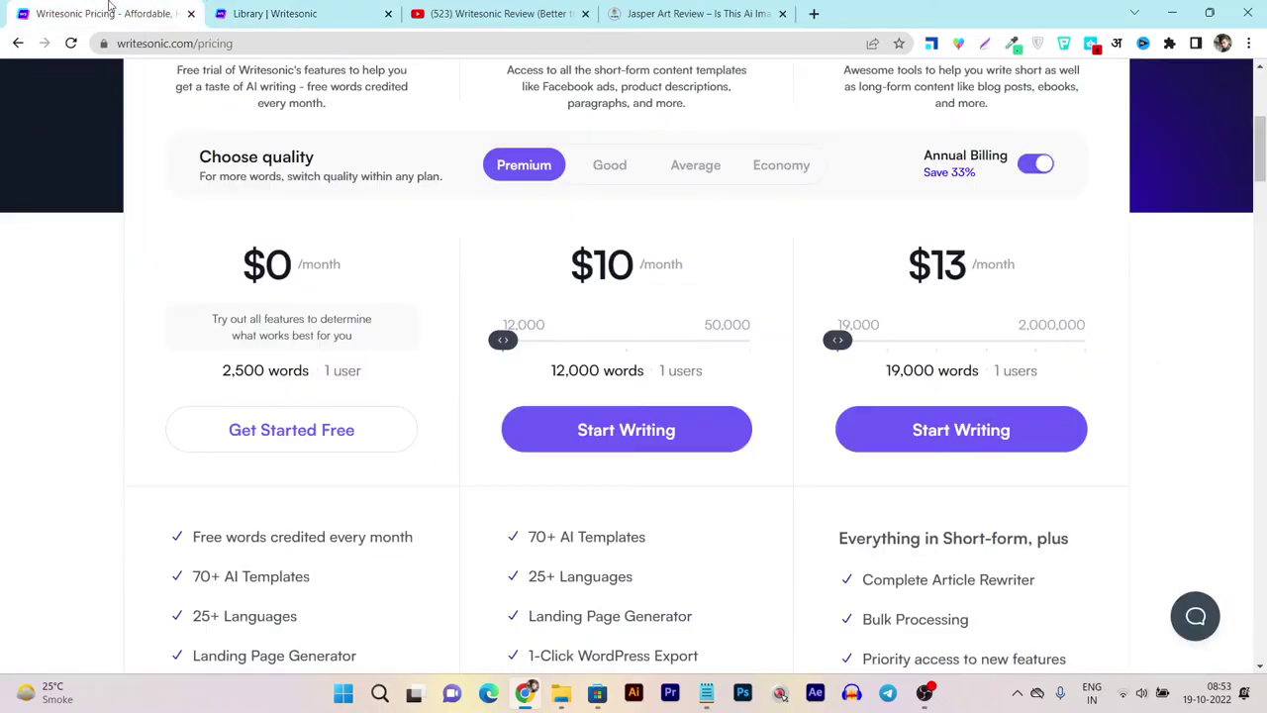
scroll(503, 481, up, 3)
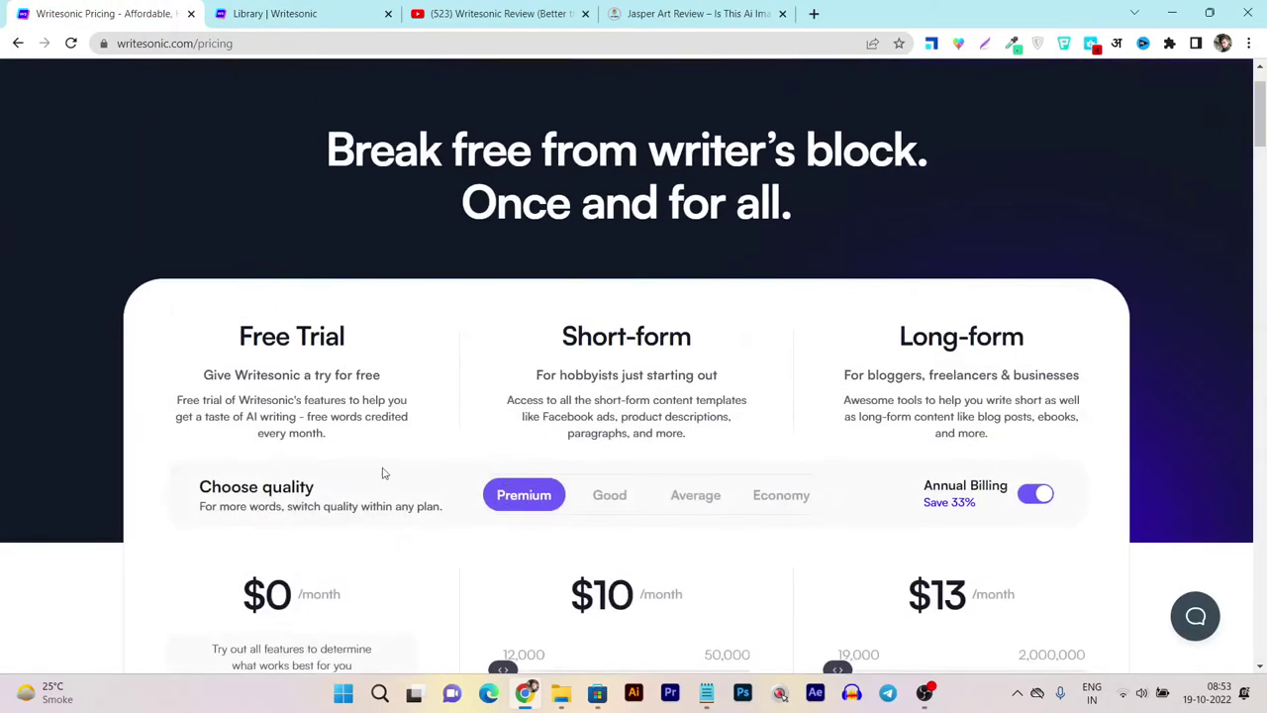
scroll(327, 401, down, 2)
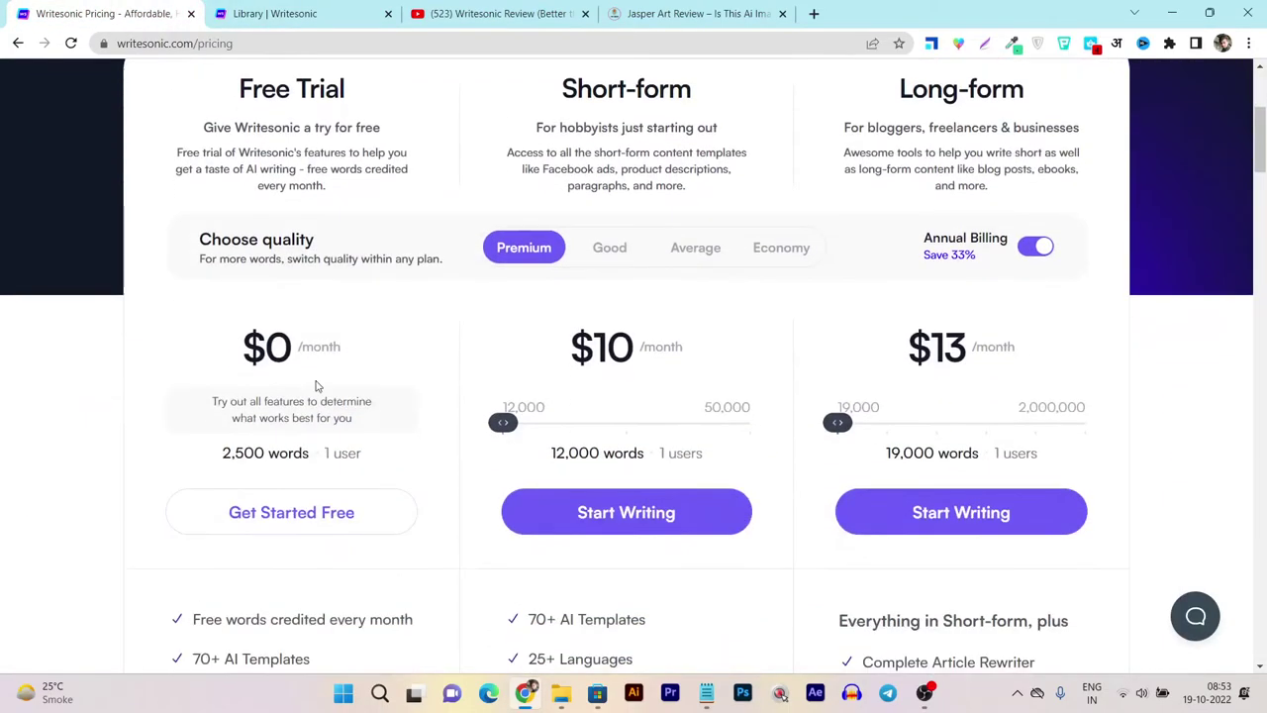
scroll(347, 389, up, 1)
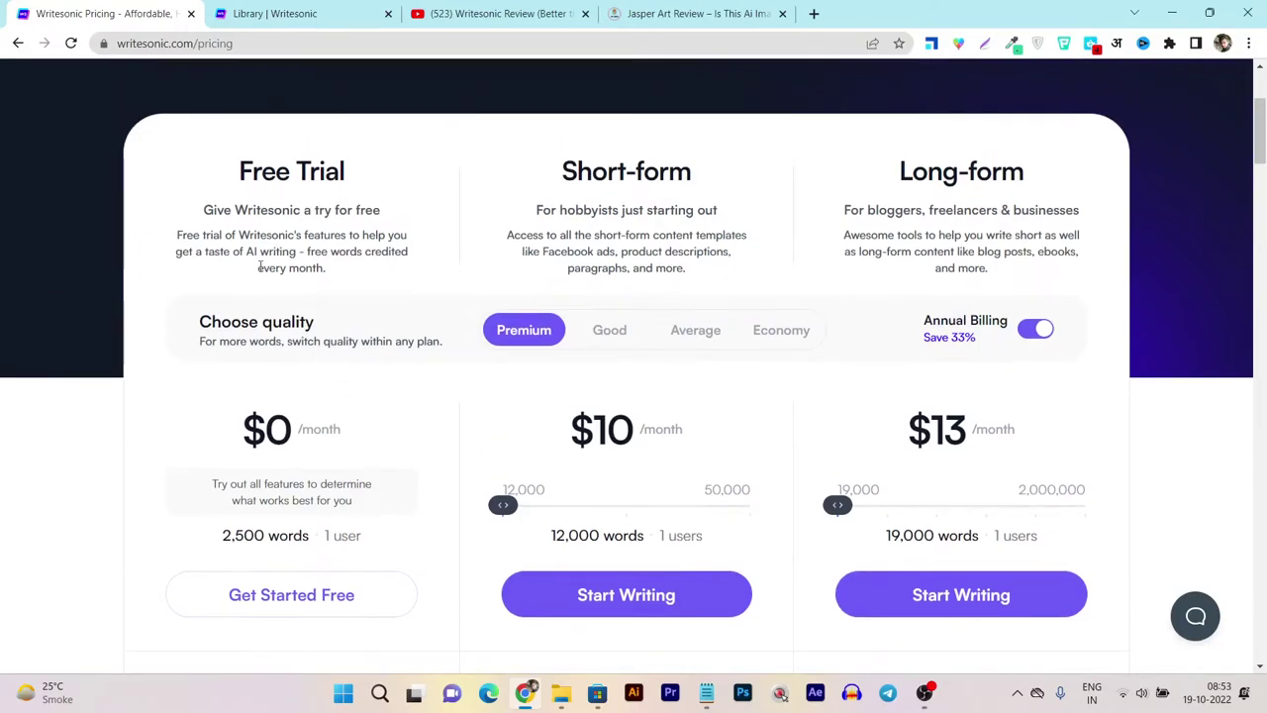
scroll(254, 293, down, 1)
drag(242, 348, 360, 350)
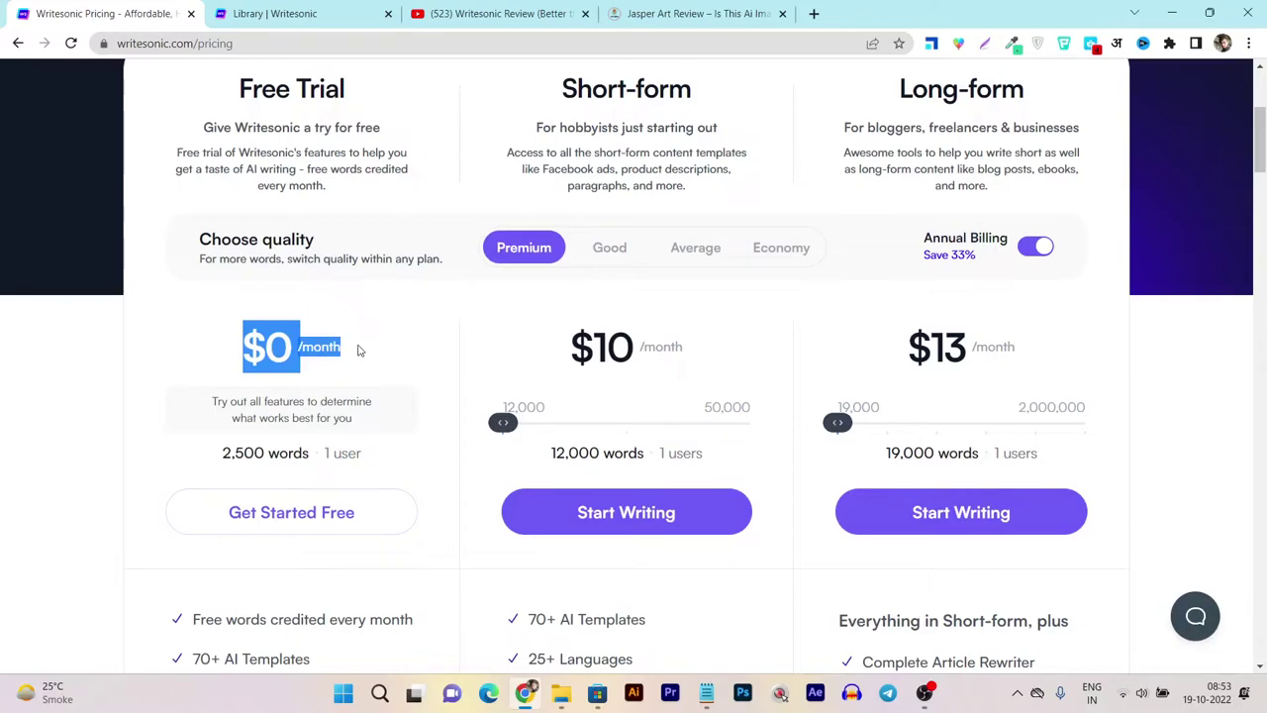
scroll(360, 350, down, 1)
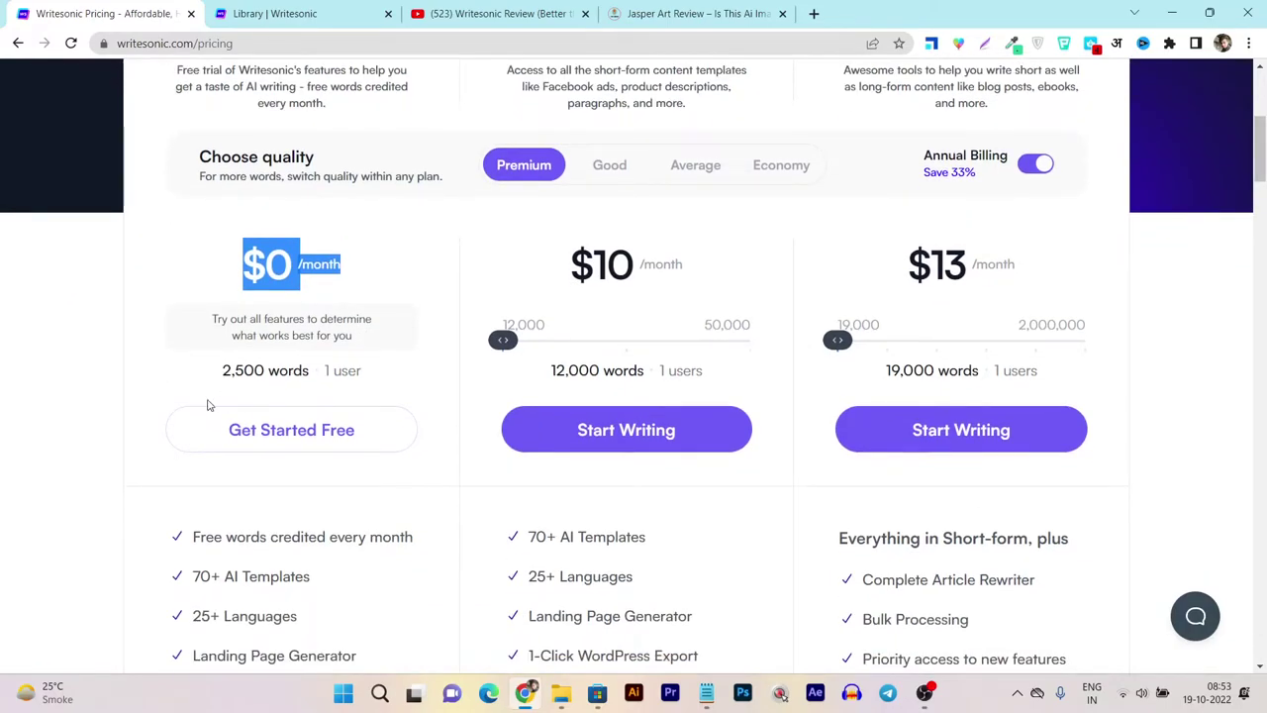
scroll(210, 406, down, 2)
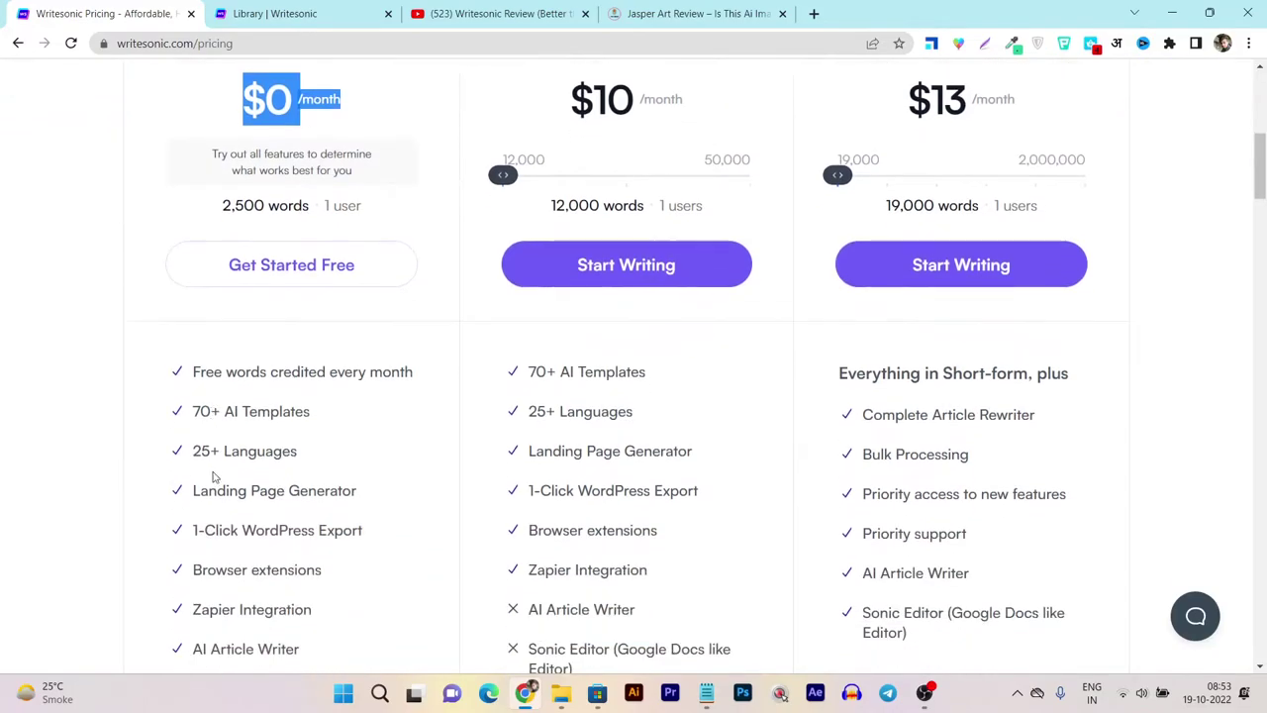
scroll(320, 479, down, 2)
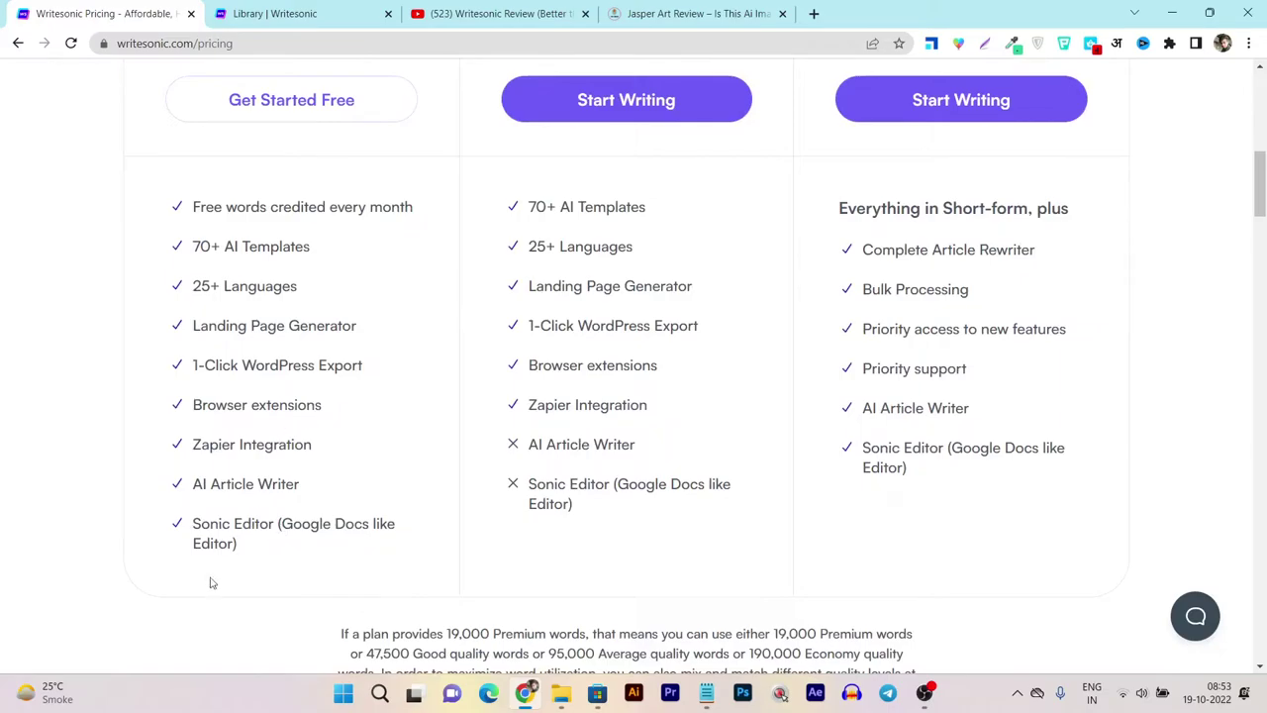
Step: Compare the Short-form and Long-form plans' prices, Premium word allowances and included features on the pricing page
click(347, 7)
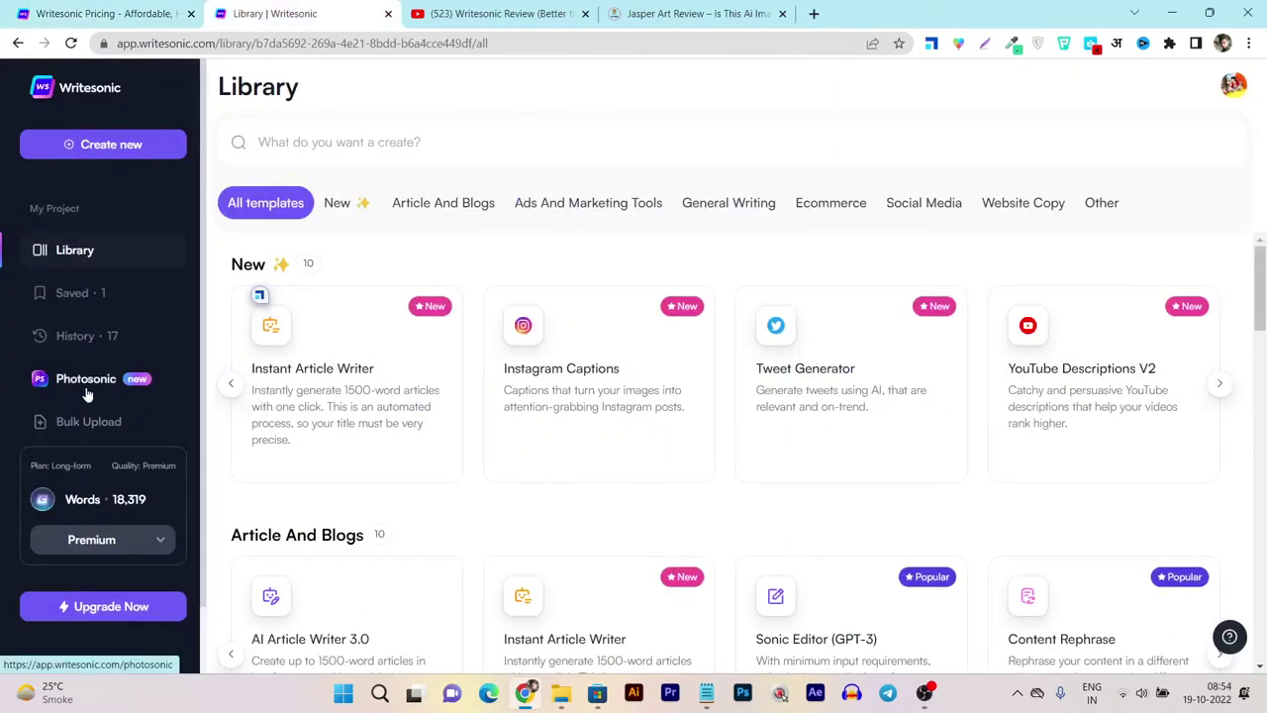
click(99, 14)
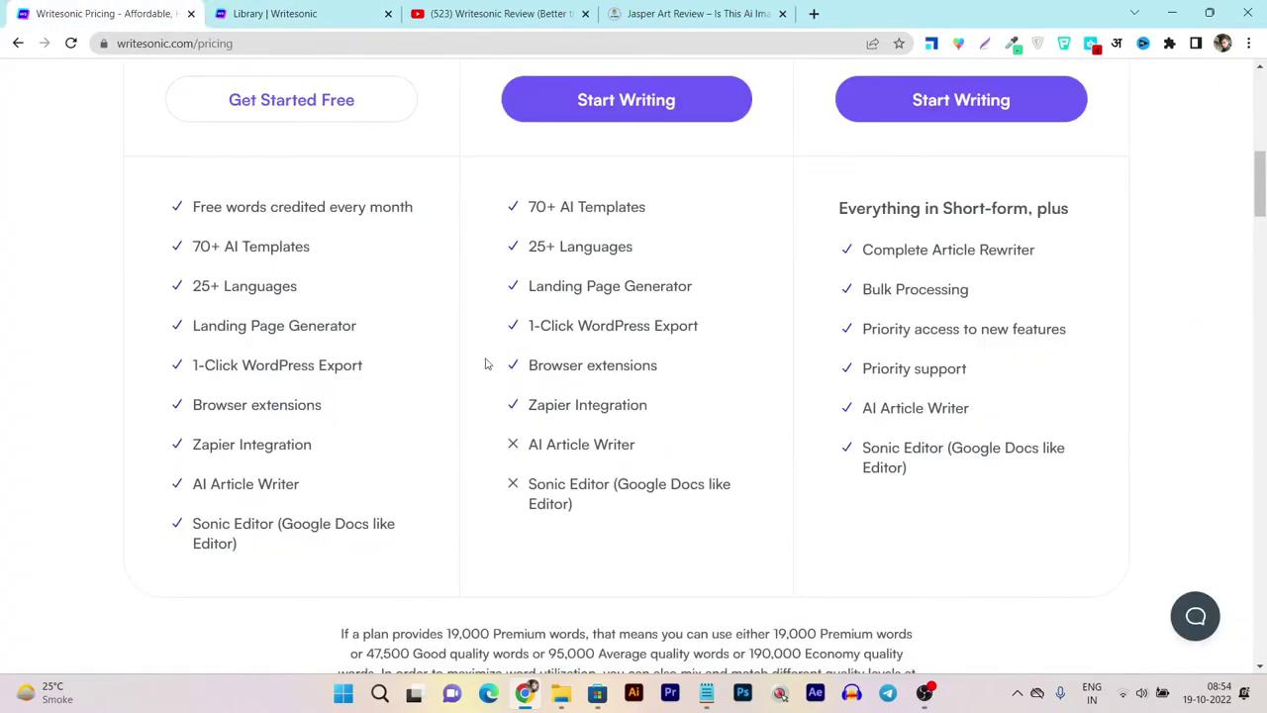
scroll(699, 376, up, 3)
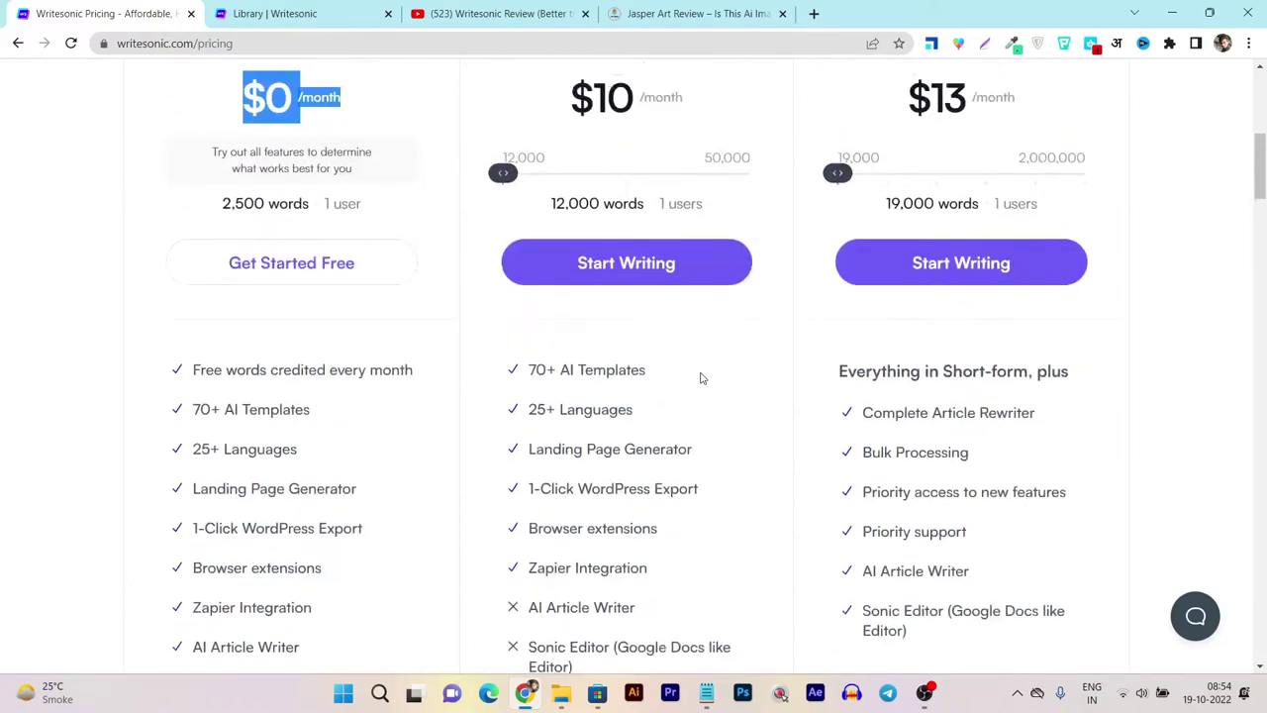
scroll(1089, 465, down, 1)
scroll(995, 413, up, 3)
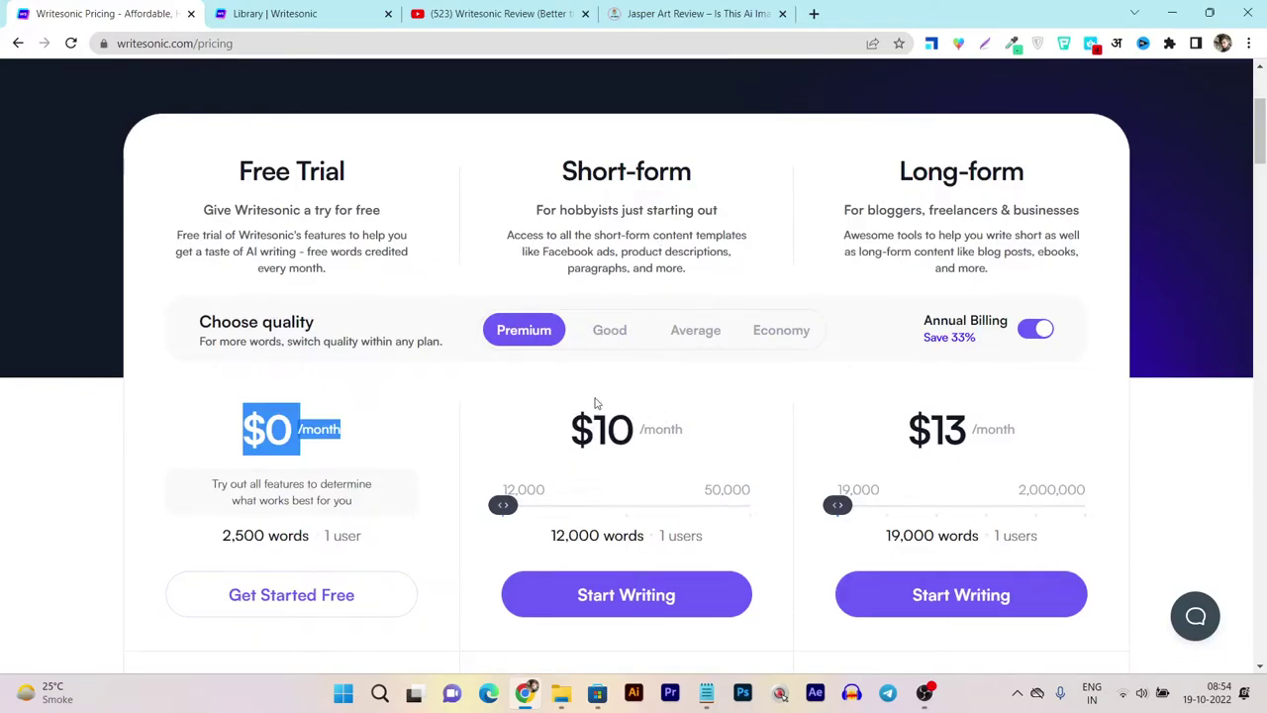
scroll(747, 427, down, 2)
scroll(1083, 286, up, 3)
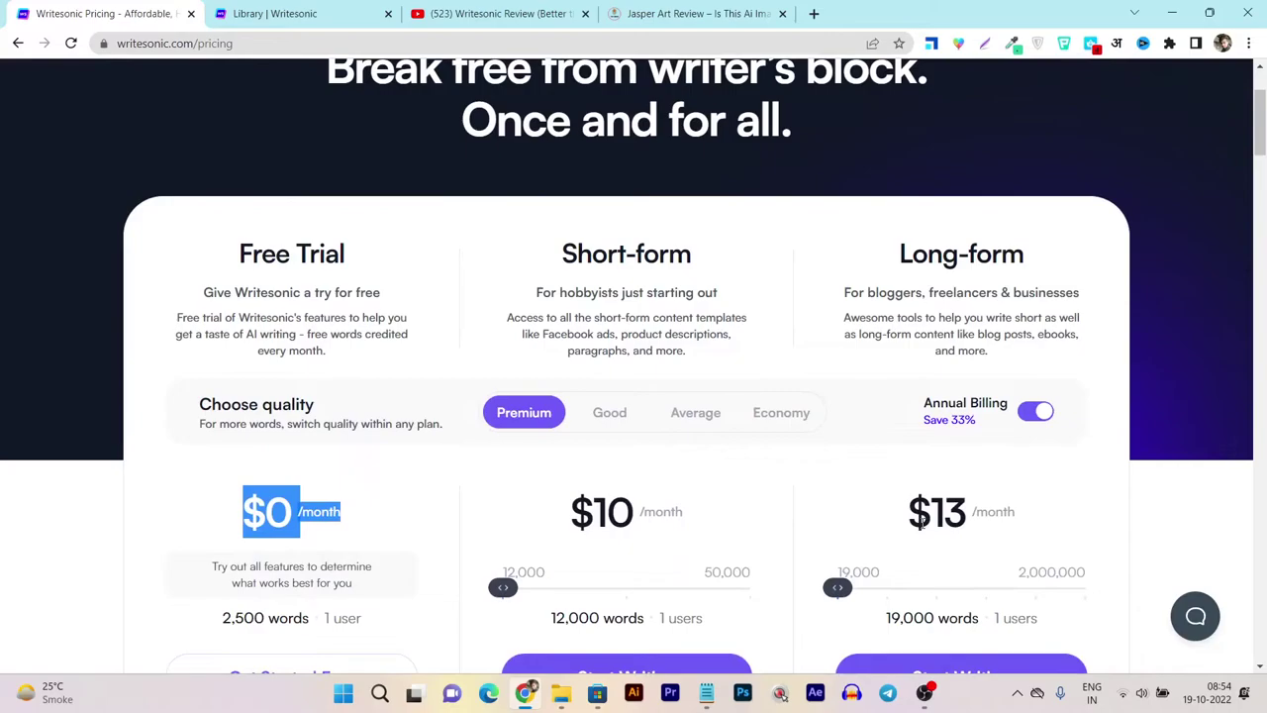
scroll(989, 506, down, 2)
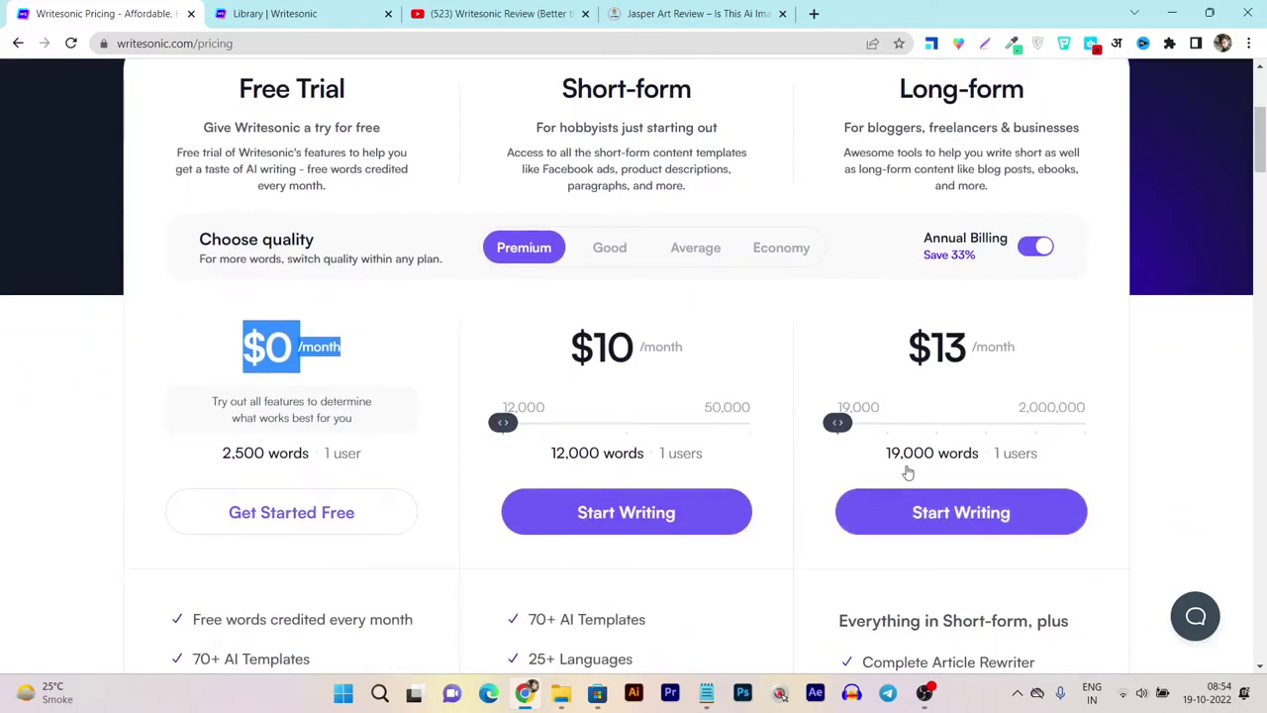
scroll(830, 438, up, 4)
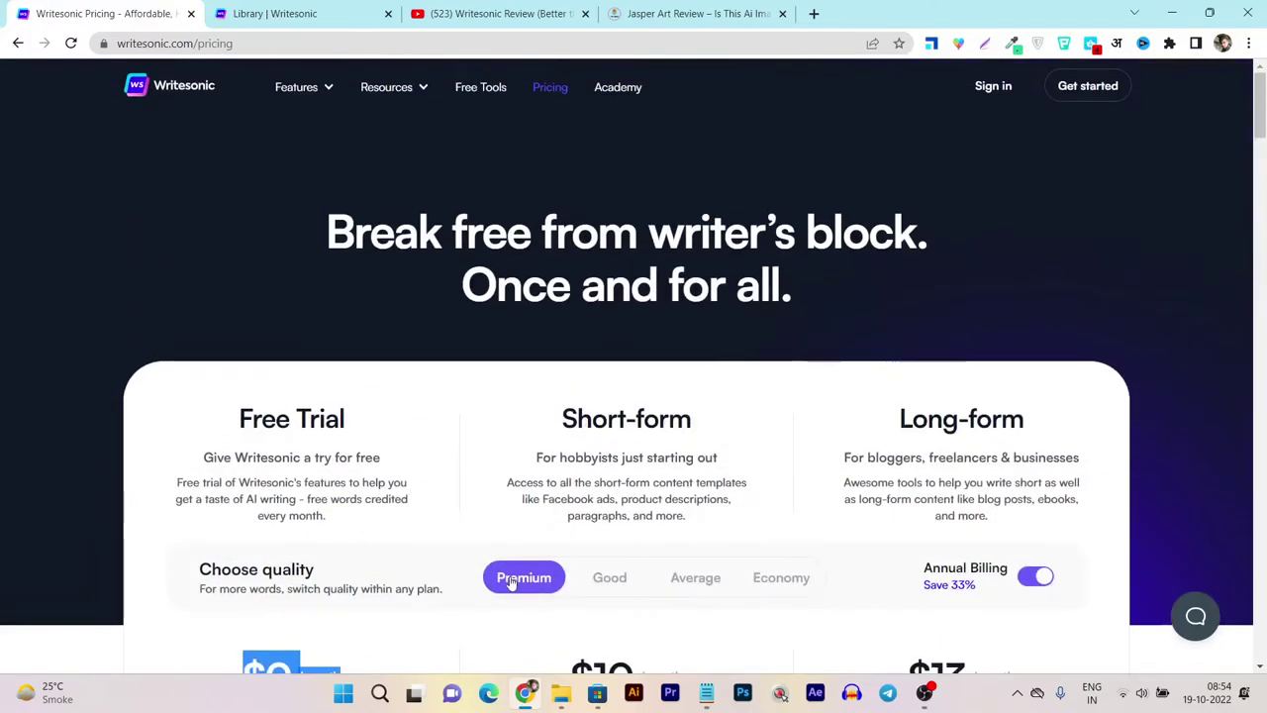
scroll(952, 495, down, 4)
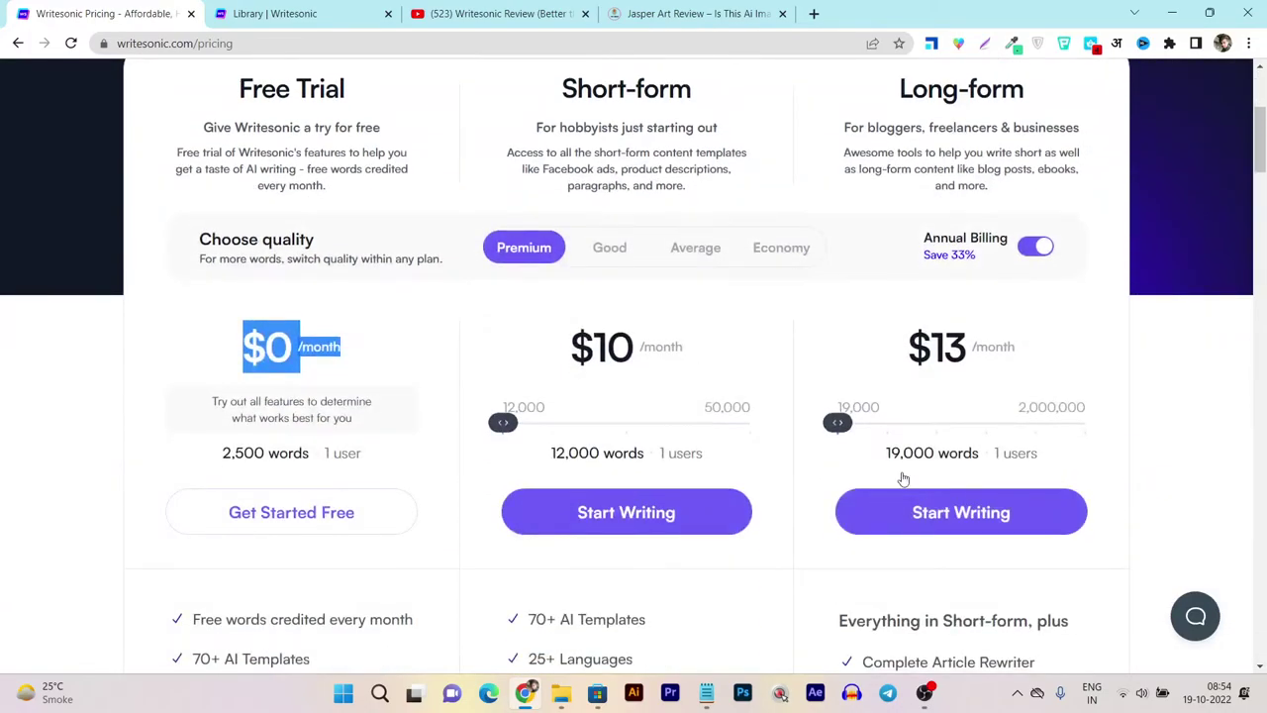
scroll(882, 480, down, 3)
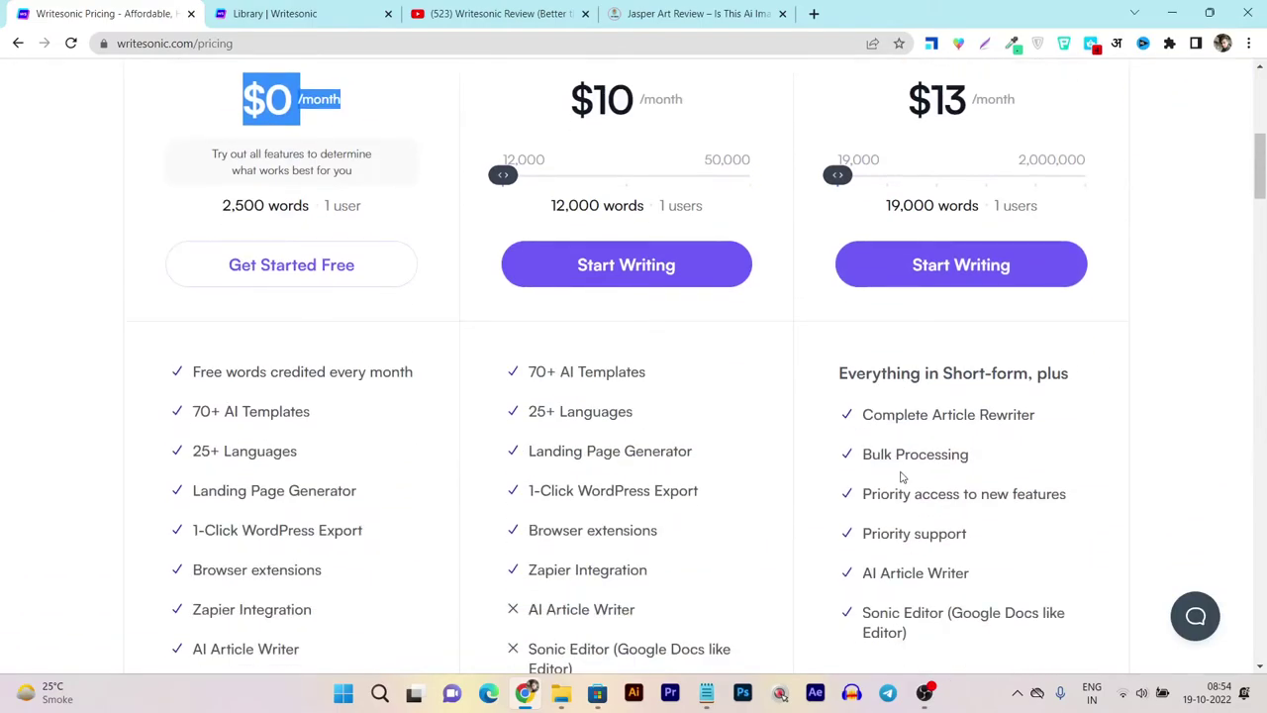
scroll(900, 477, up, 2)
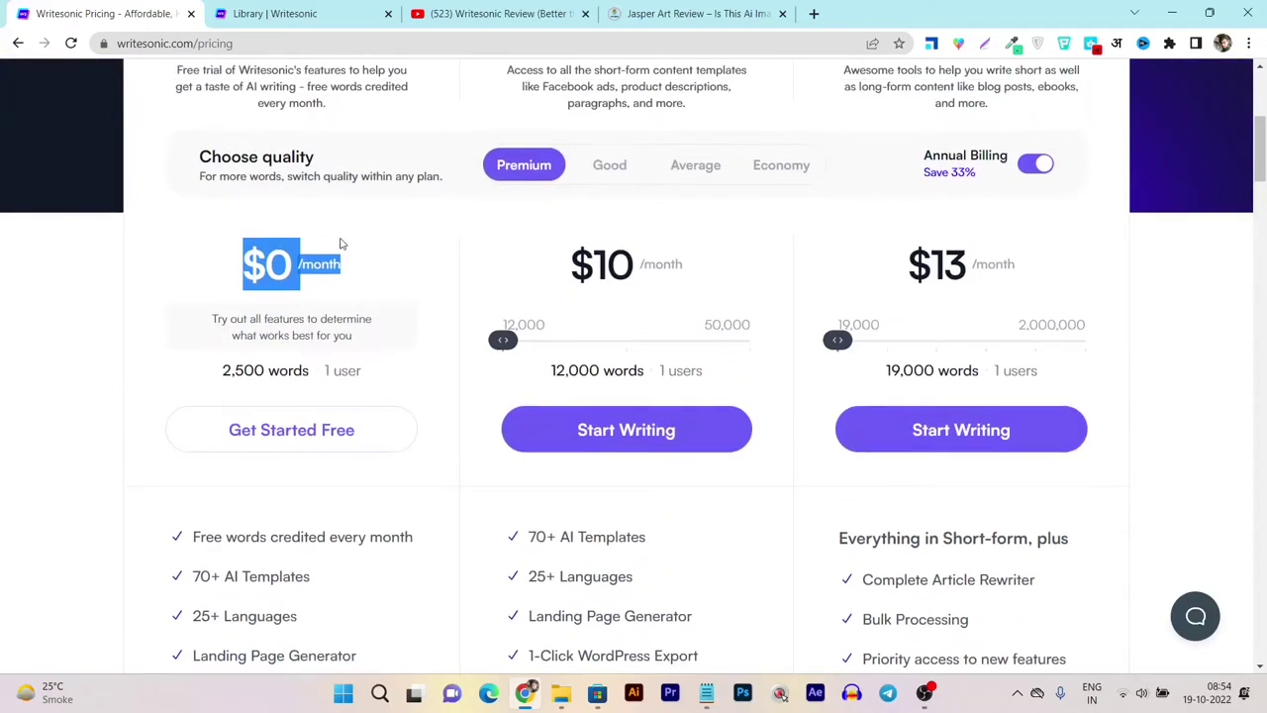
Step: Open Photosonic's start page in the Writesonic app and review the Best Generations gallery and the word cost per generation
click(311, 13)
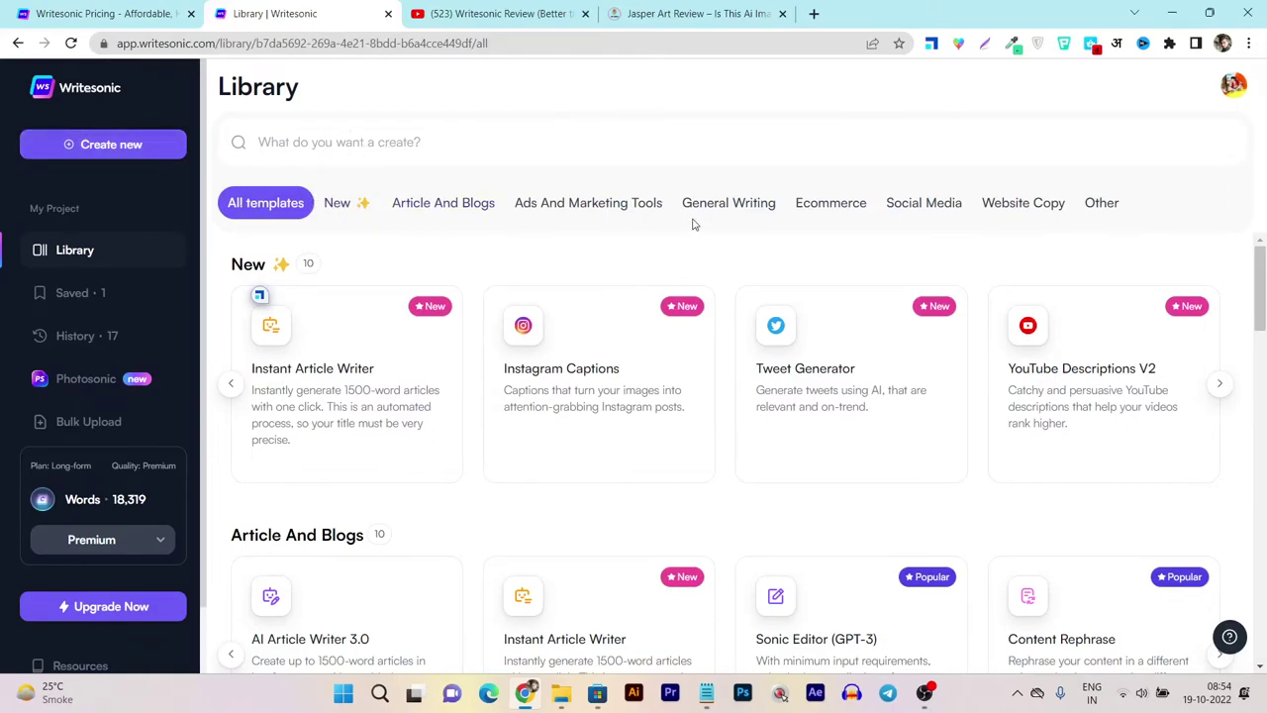
click(67, 382)
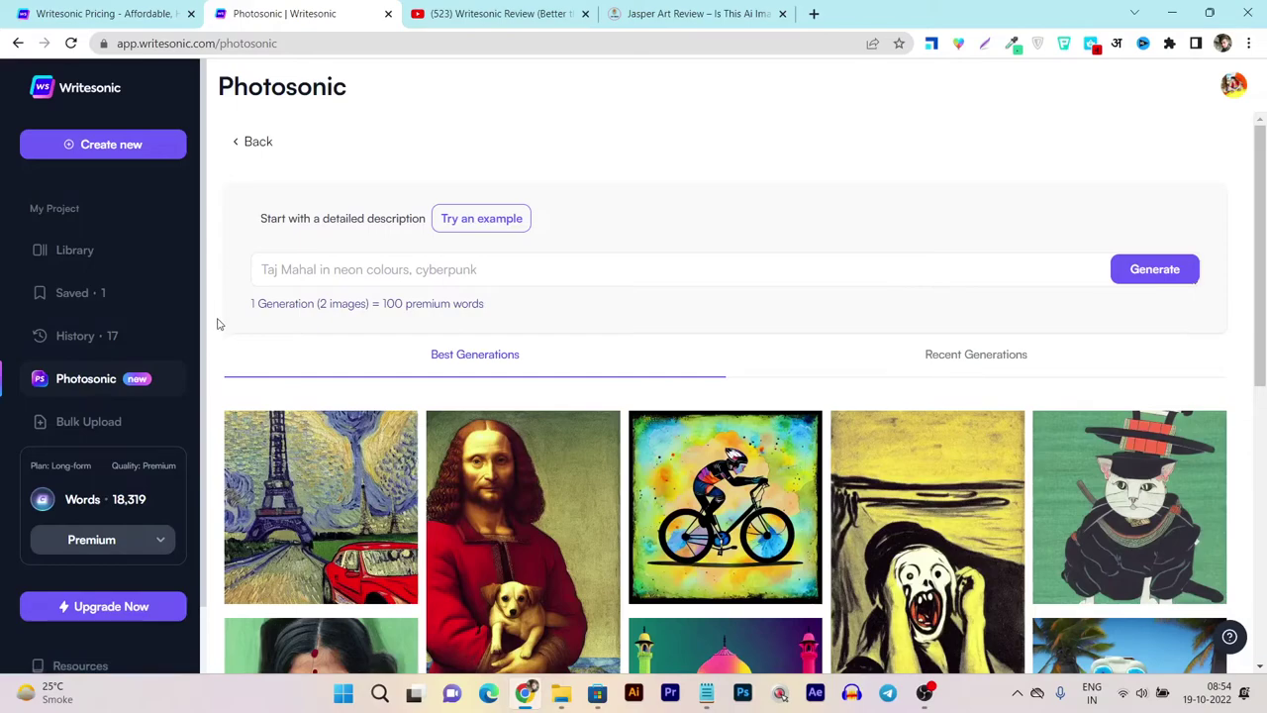
scroll(217, 327, down, 1)
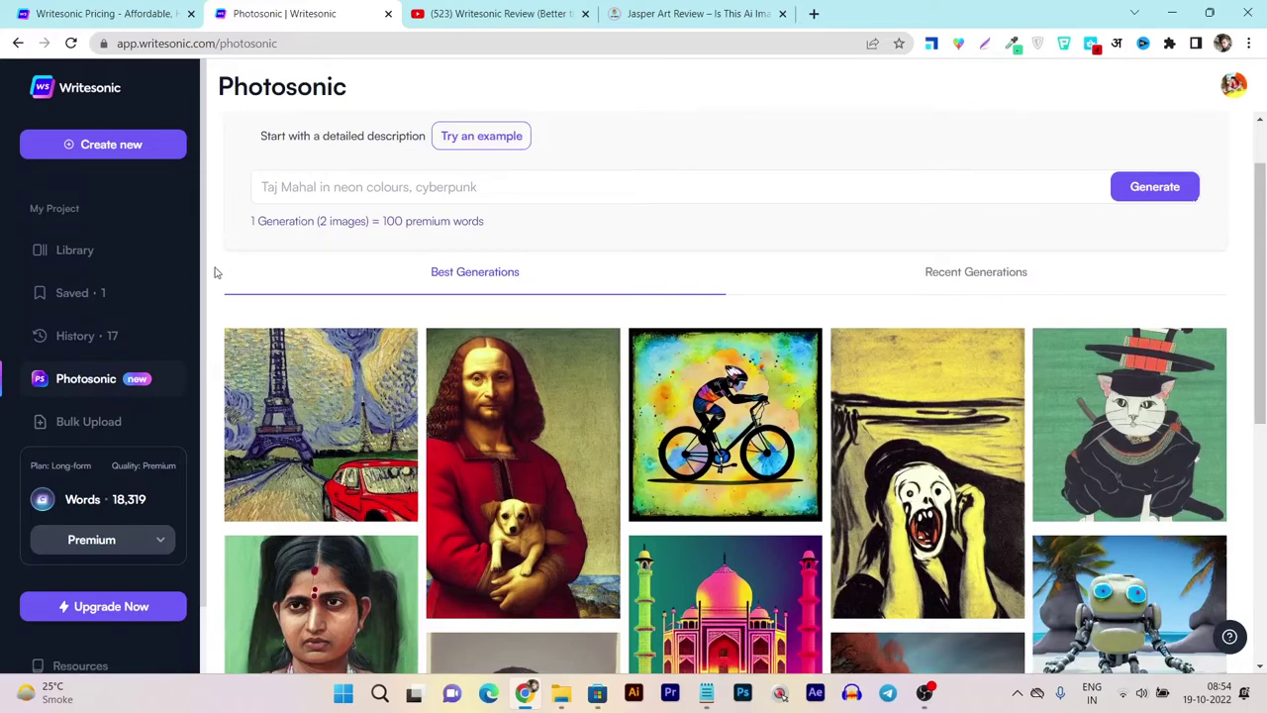
scroll(215, 275, up, 1)
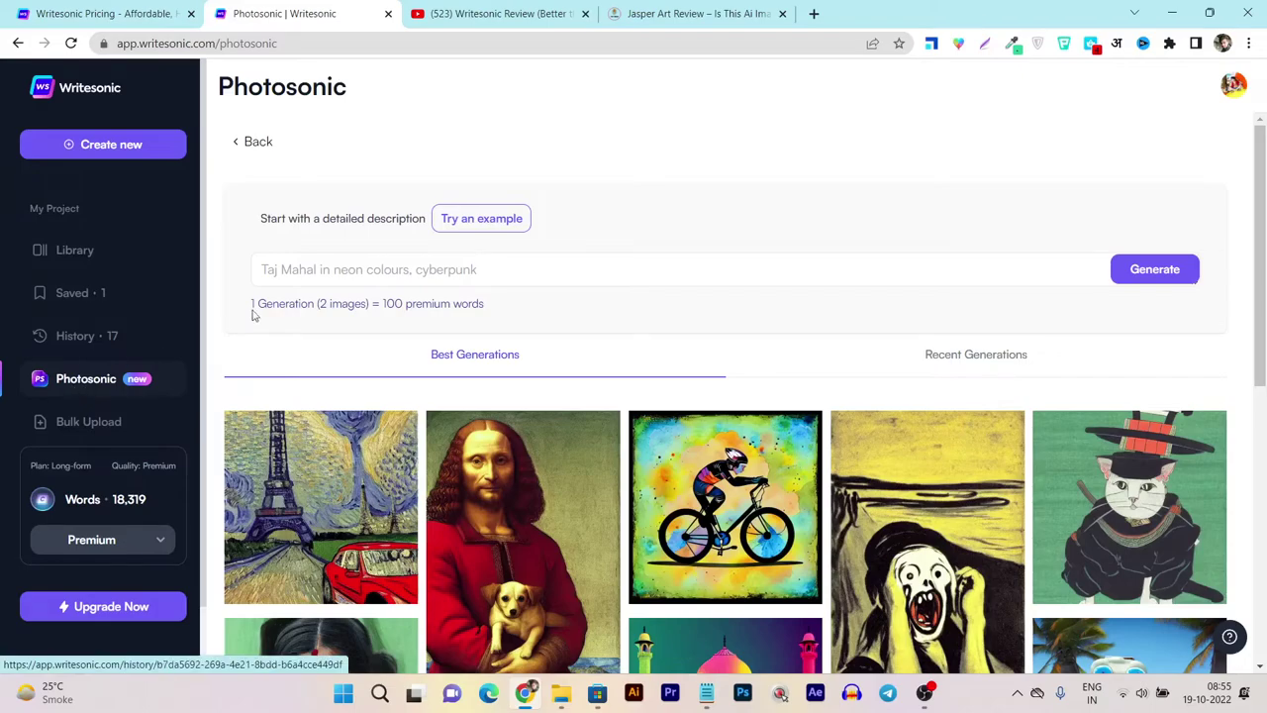
Step: Open the Jasper Art website at jasper.ai/art in a new browser tab
click(812, 13)
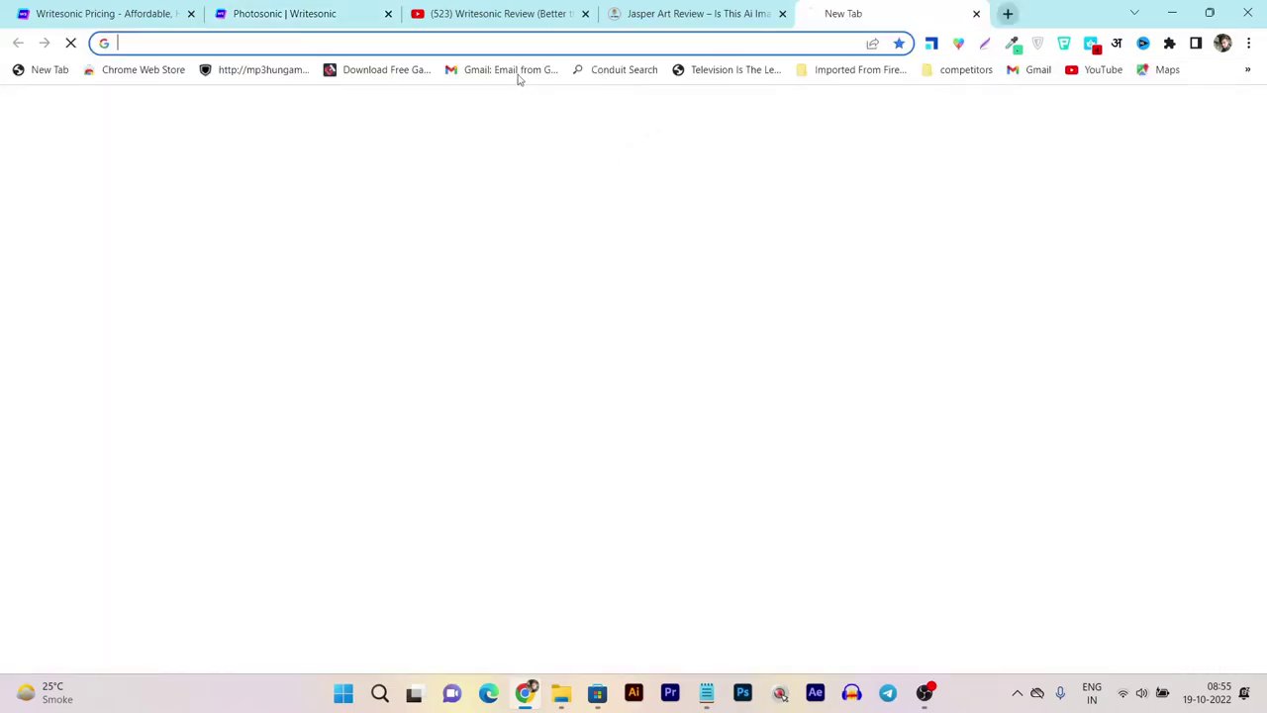
text(jasper)
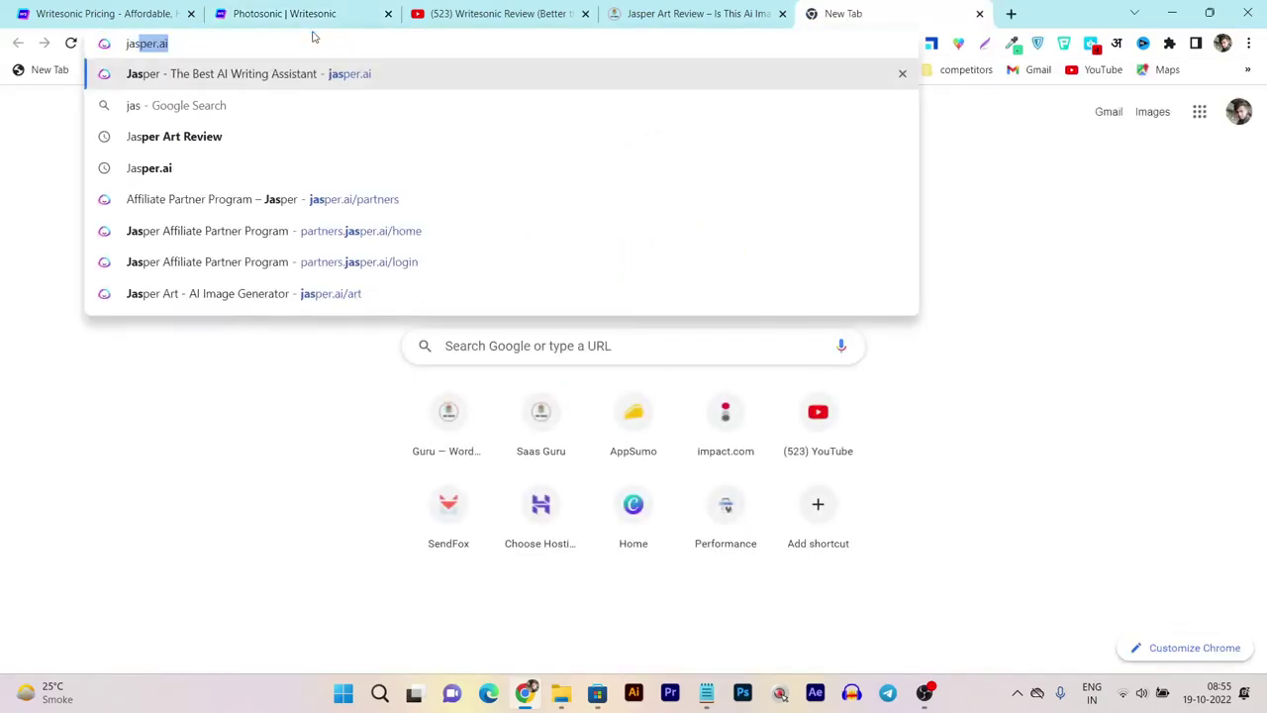
text(.ai/art)
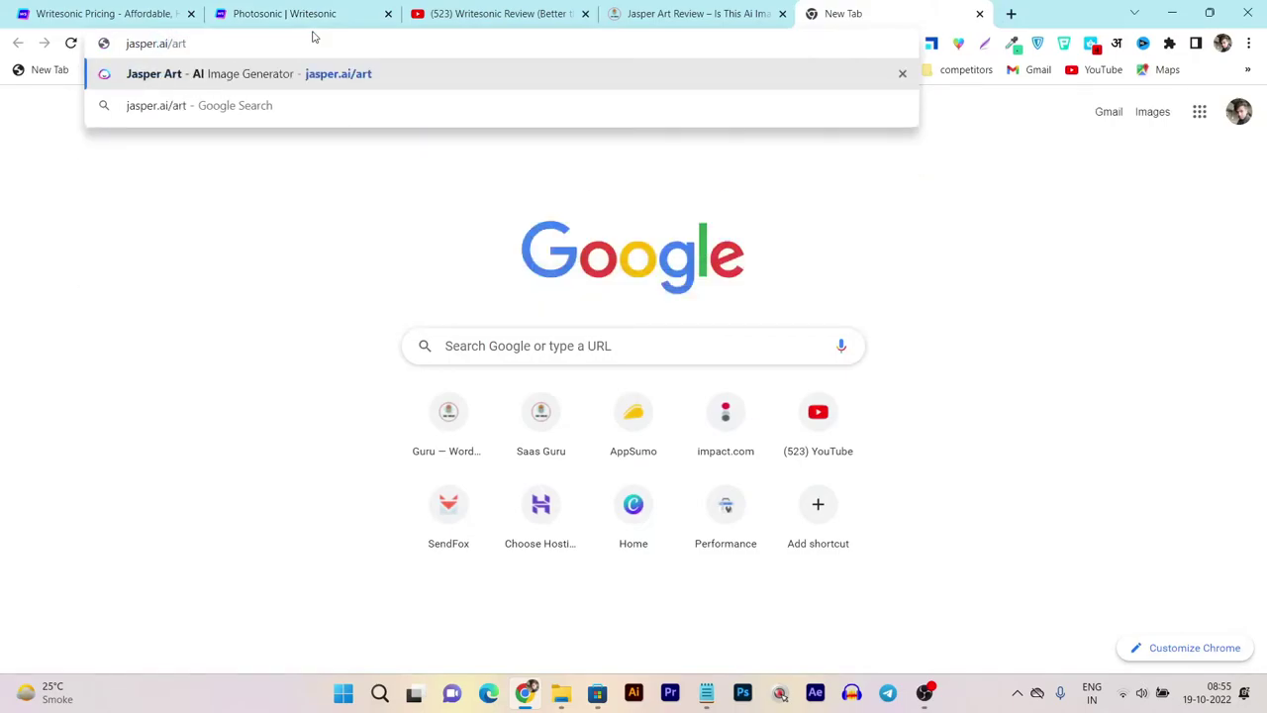
key(Return)
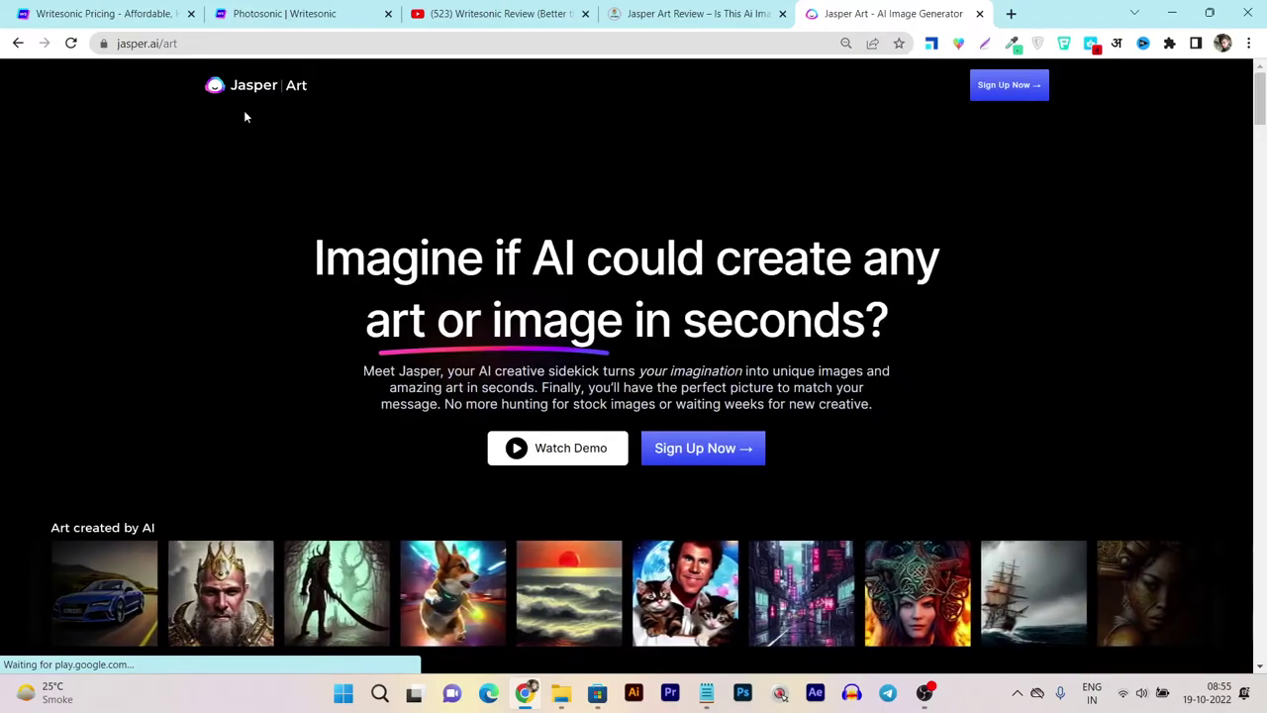
Step: Look through the Jasper Art landing page and highlight the Jasper Art Unlimited plan's name and monthly price
scroll(676, 278, down, 3)
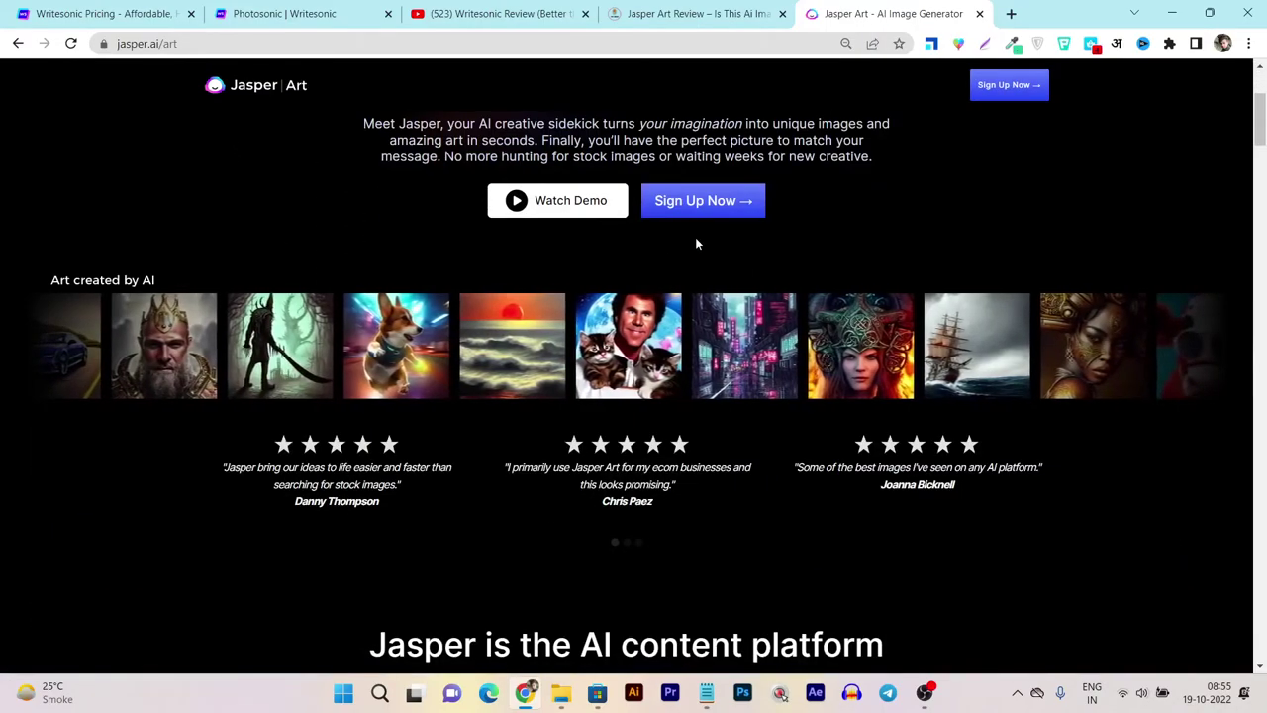
scroll(755, 427, down, 3)
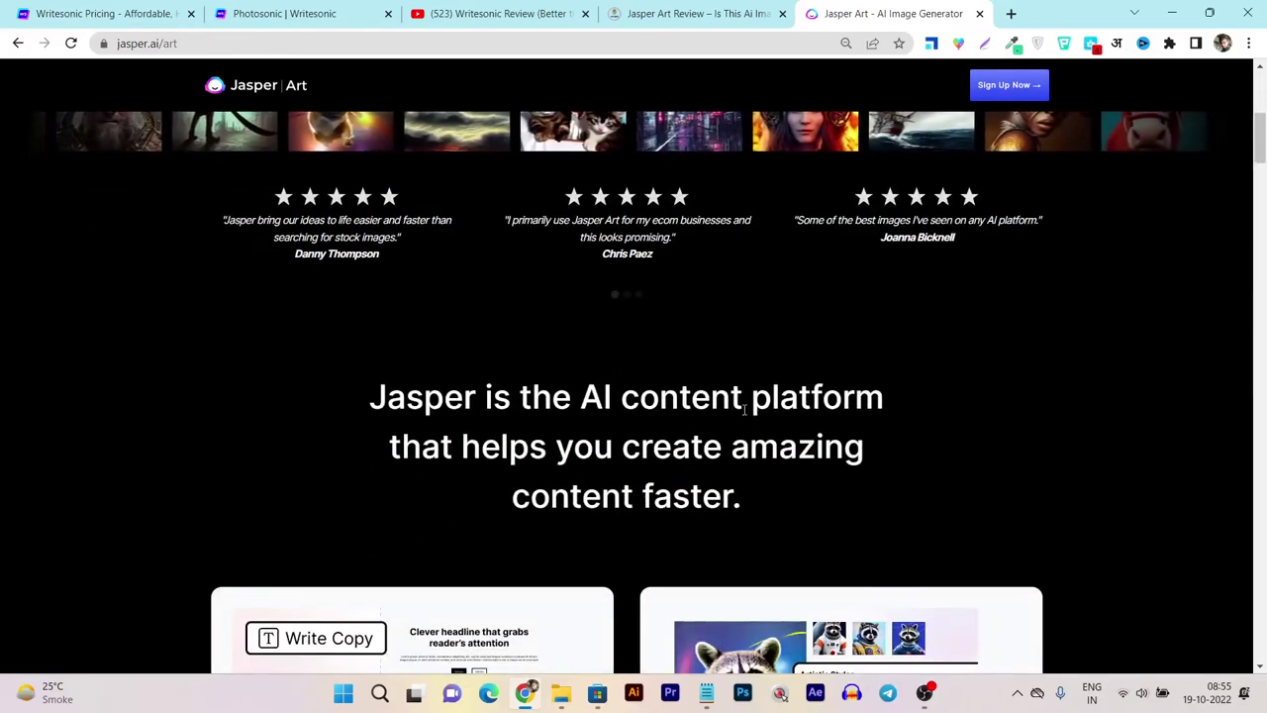
scroll(742, 412, down, 5)
scroll(702, 406, down, 15)
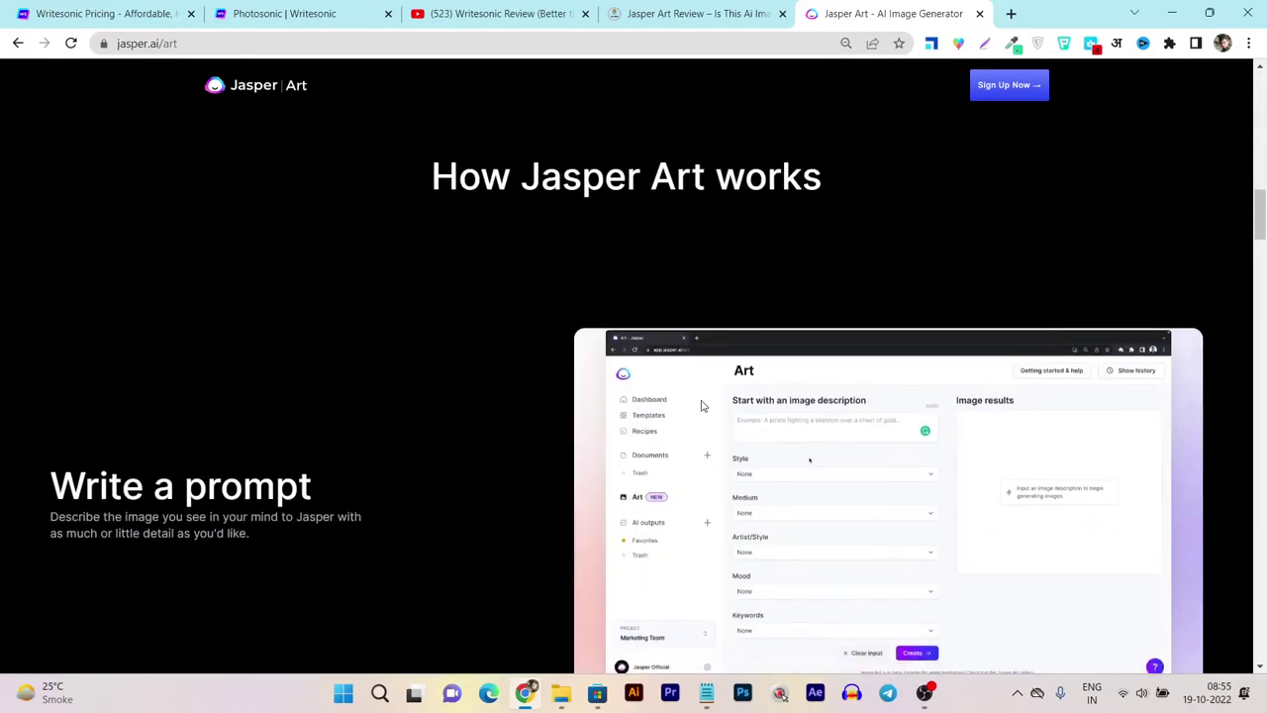
scroll(701, 406, down, 20)
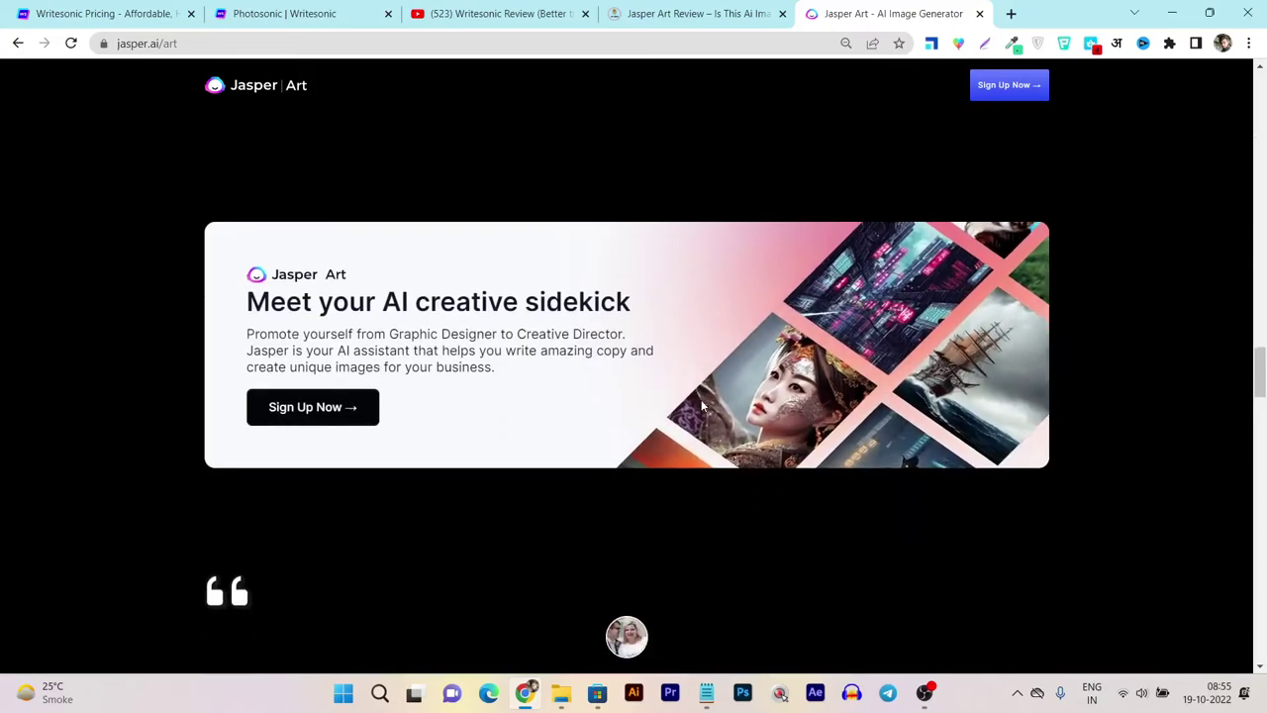
scroll(702, 406, down, 3)
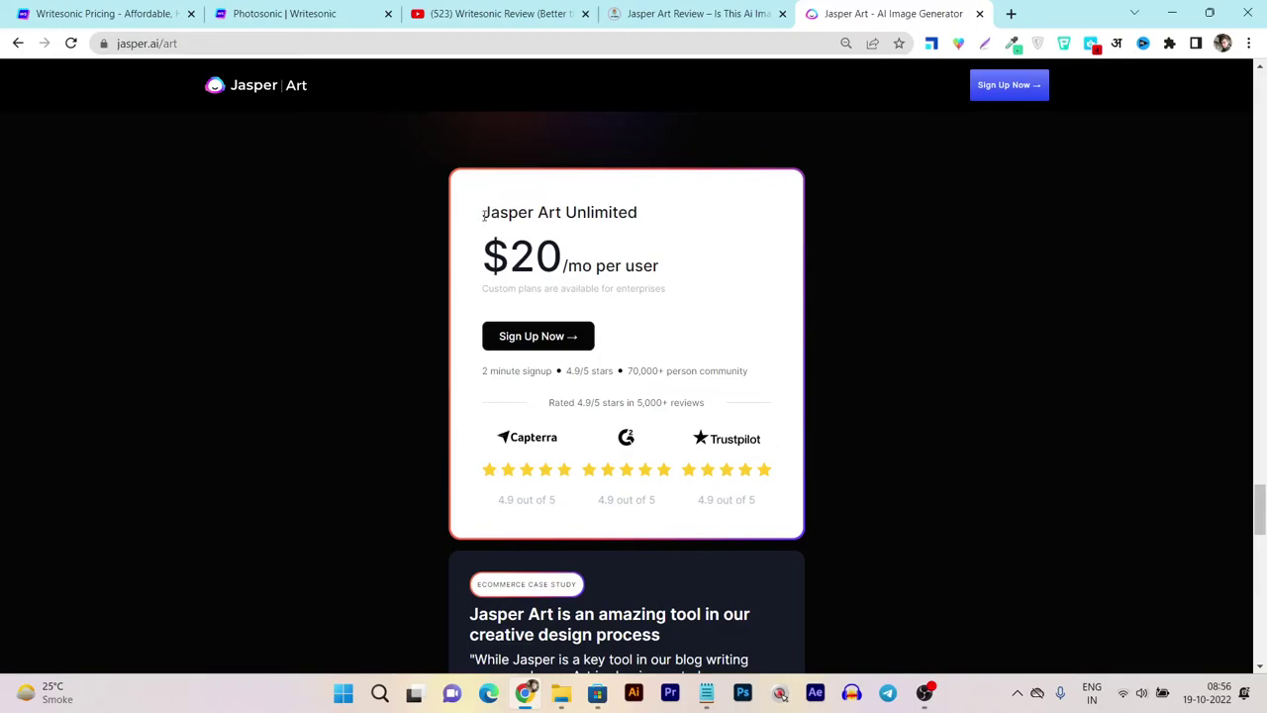
drag(479, 218, 569, 214)
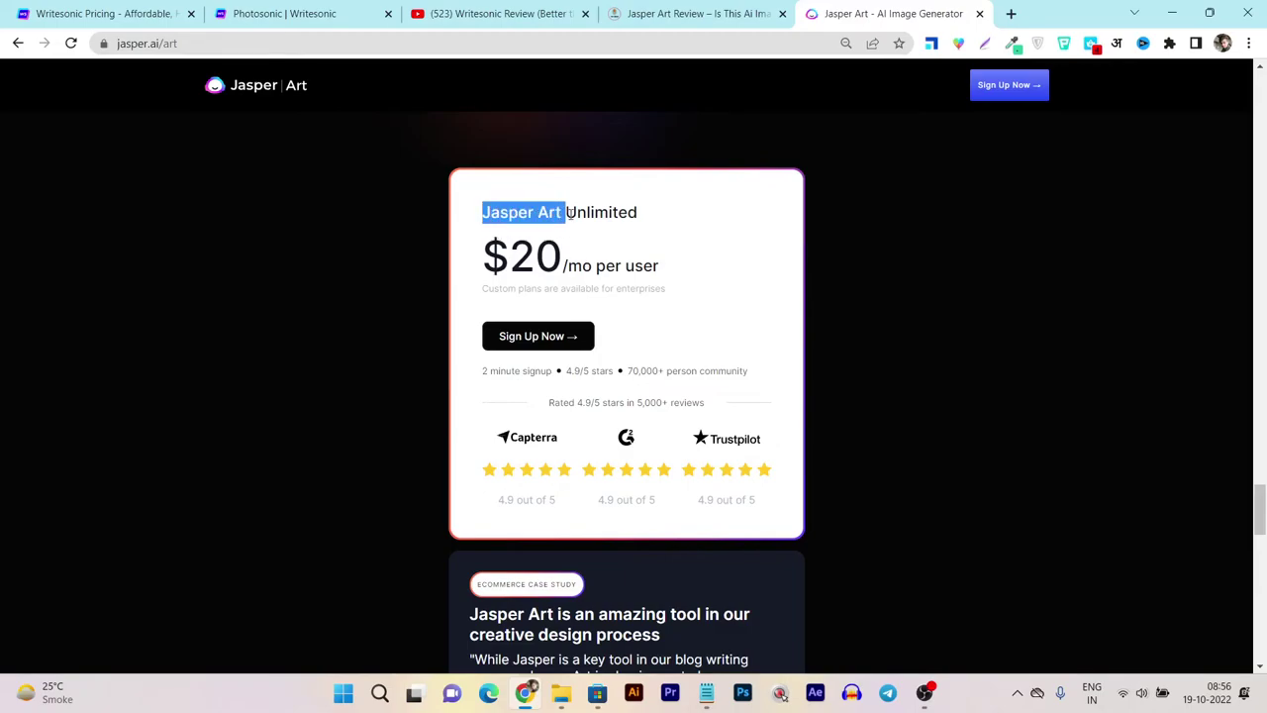
click(515, 270)
drag(480, 266, 597, 260)
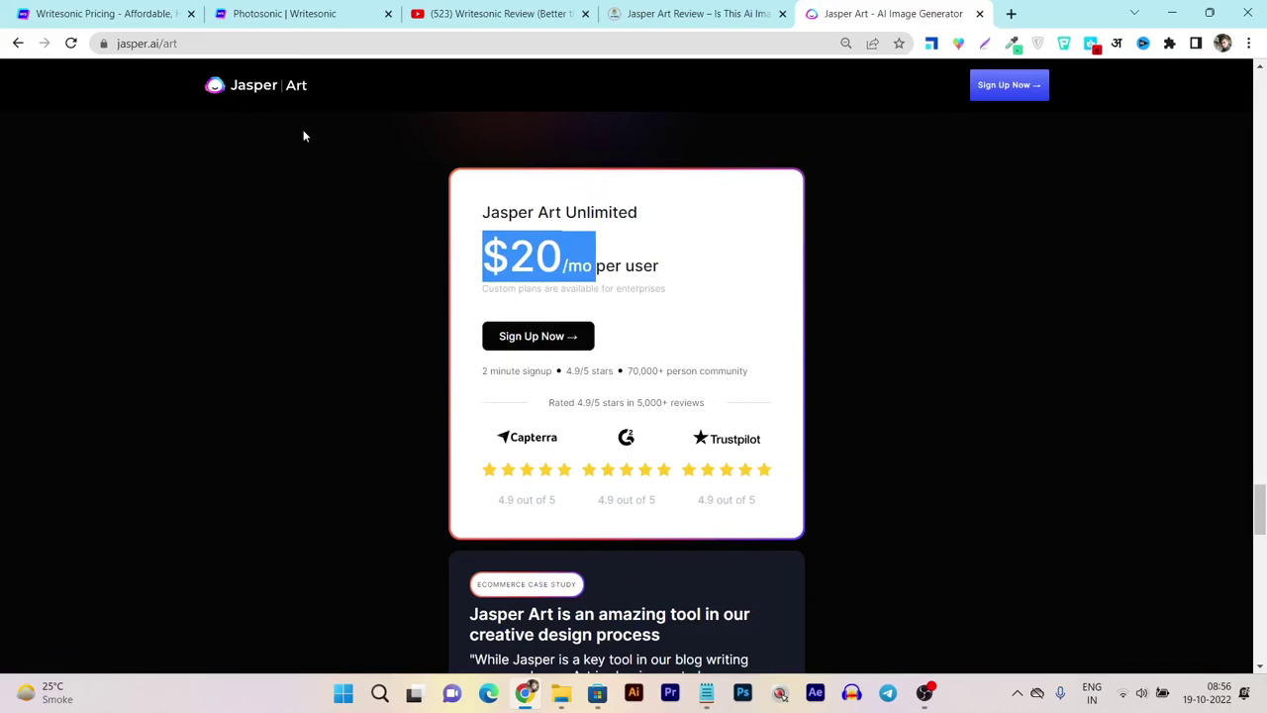
Step: Revisit Photosonic and Writesonic's pricing page, and compare the Writesonic plan prices with the Jasper Art Unlimited price
click(245, 13)
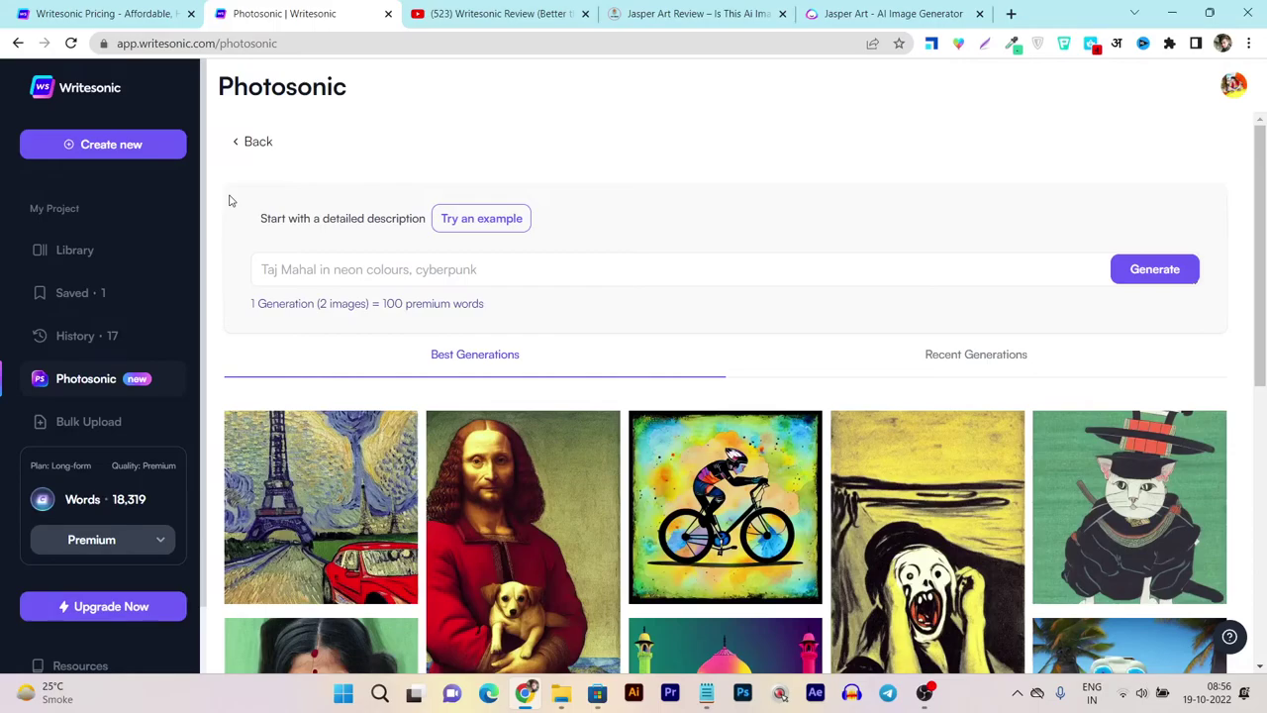
key(ctrl+shift+Tab)
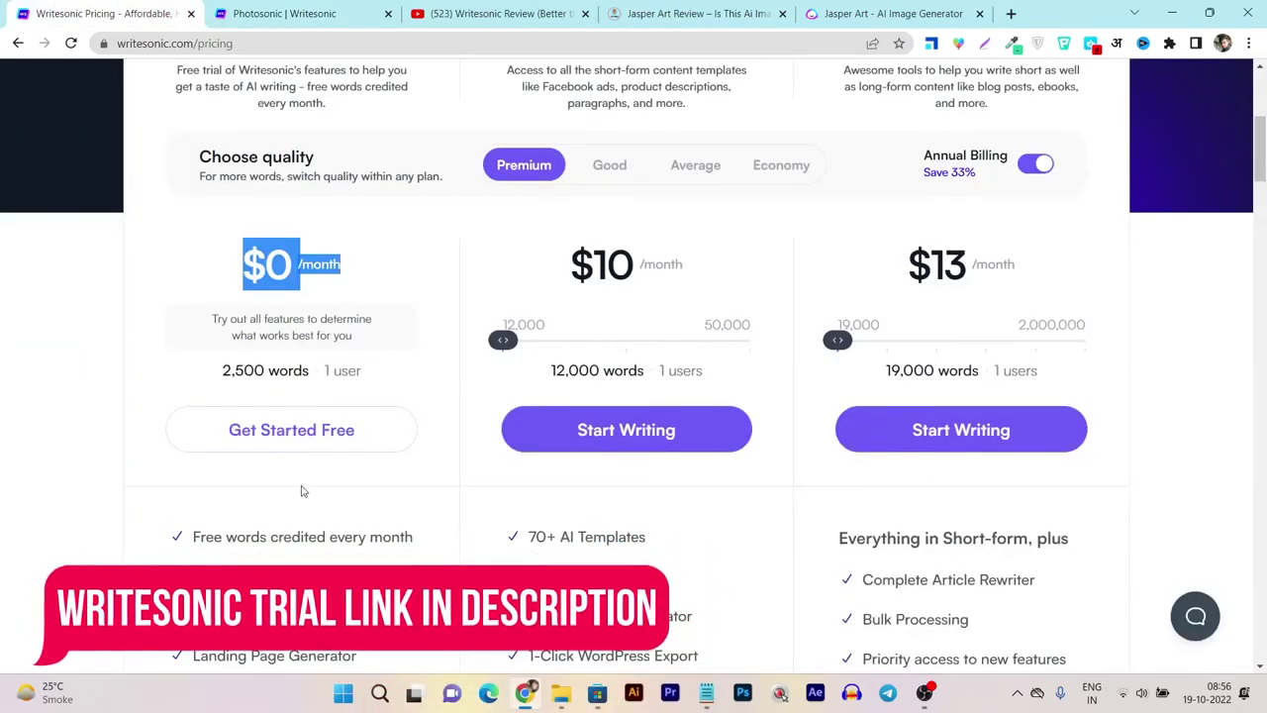
scroll(303, 491, up, 2)
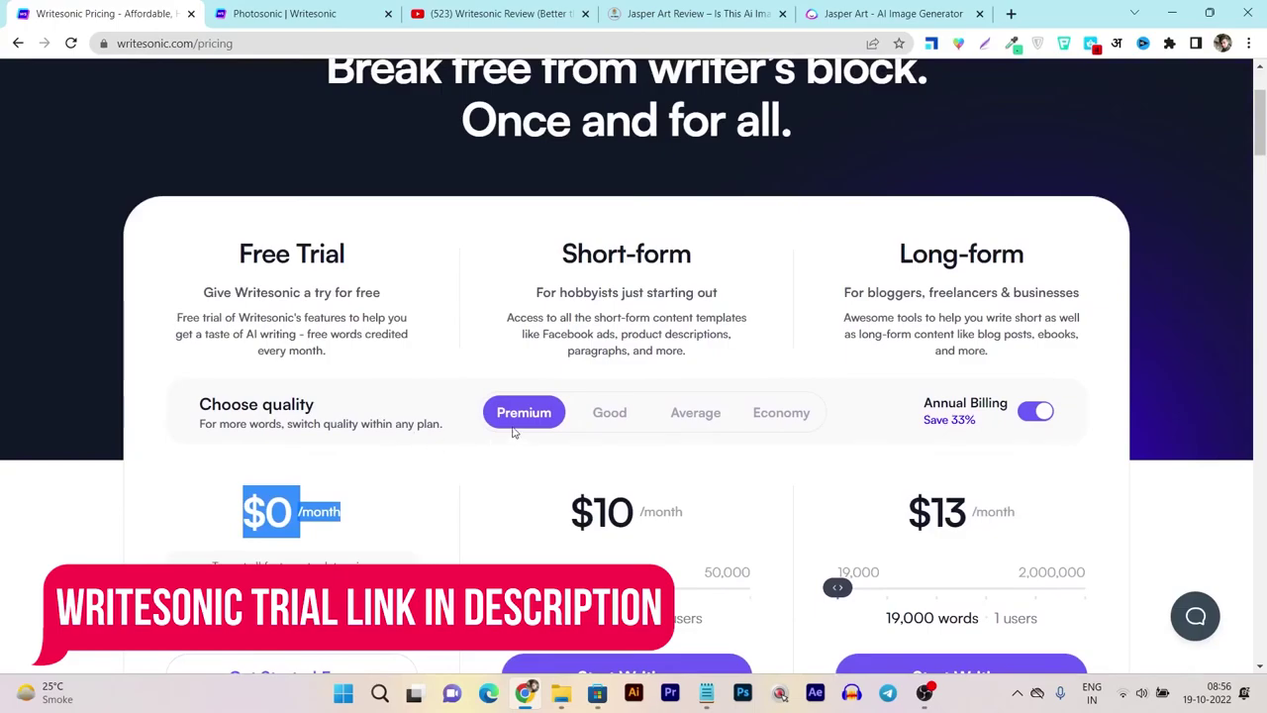
scroll(458, 323, down, 2)
click(458, 337)
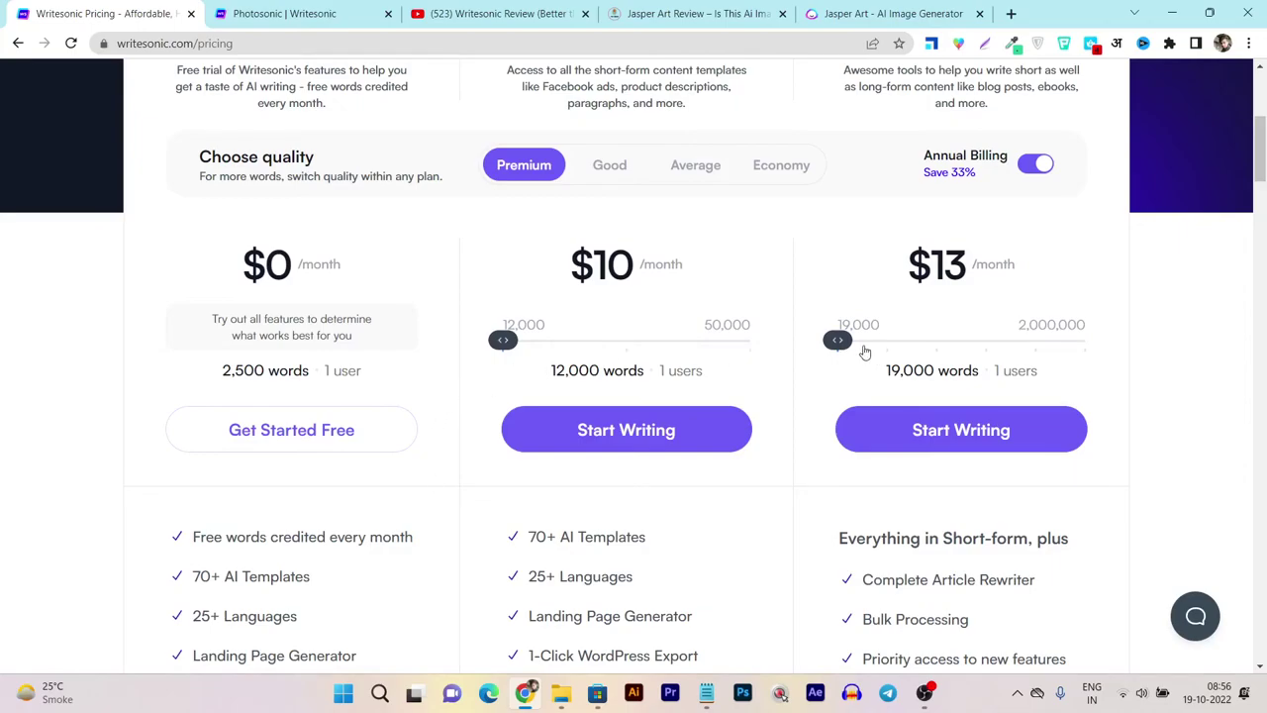
click(897, 8)
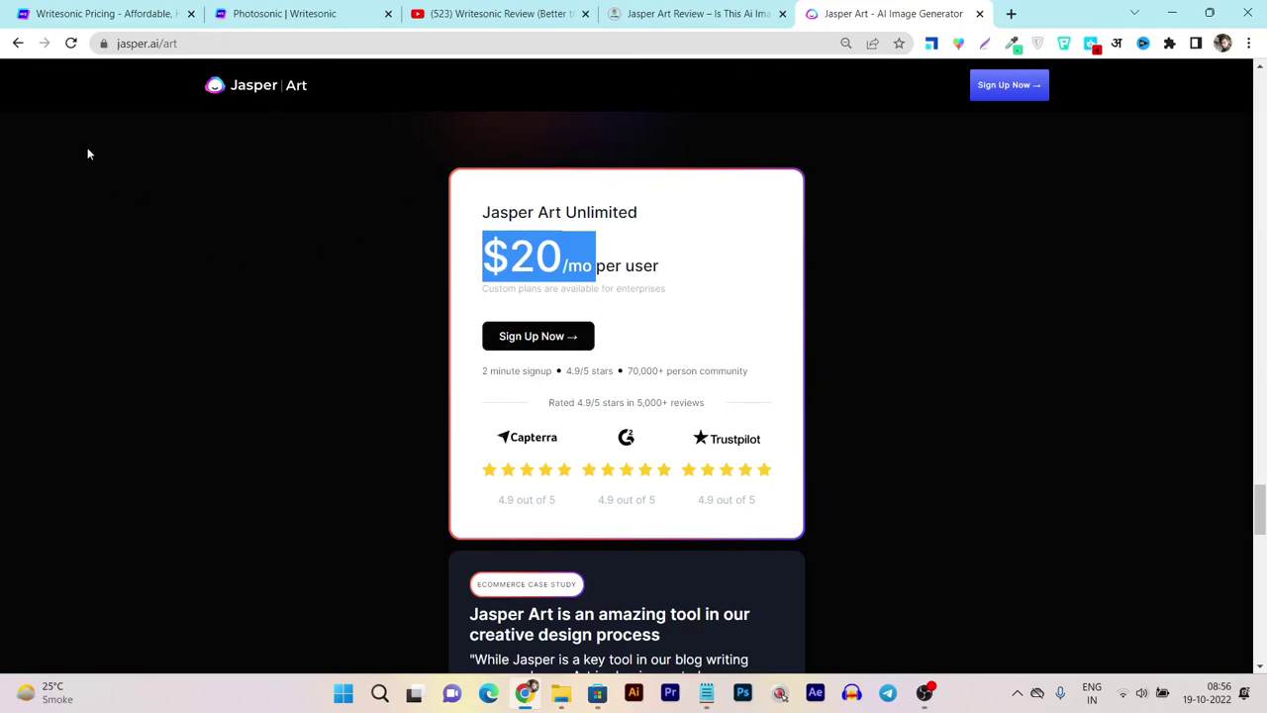
click(107, 13)
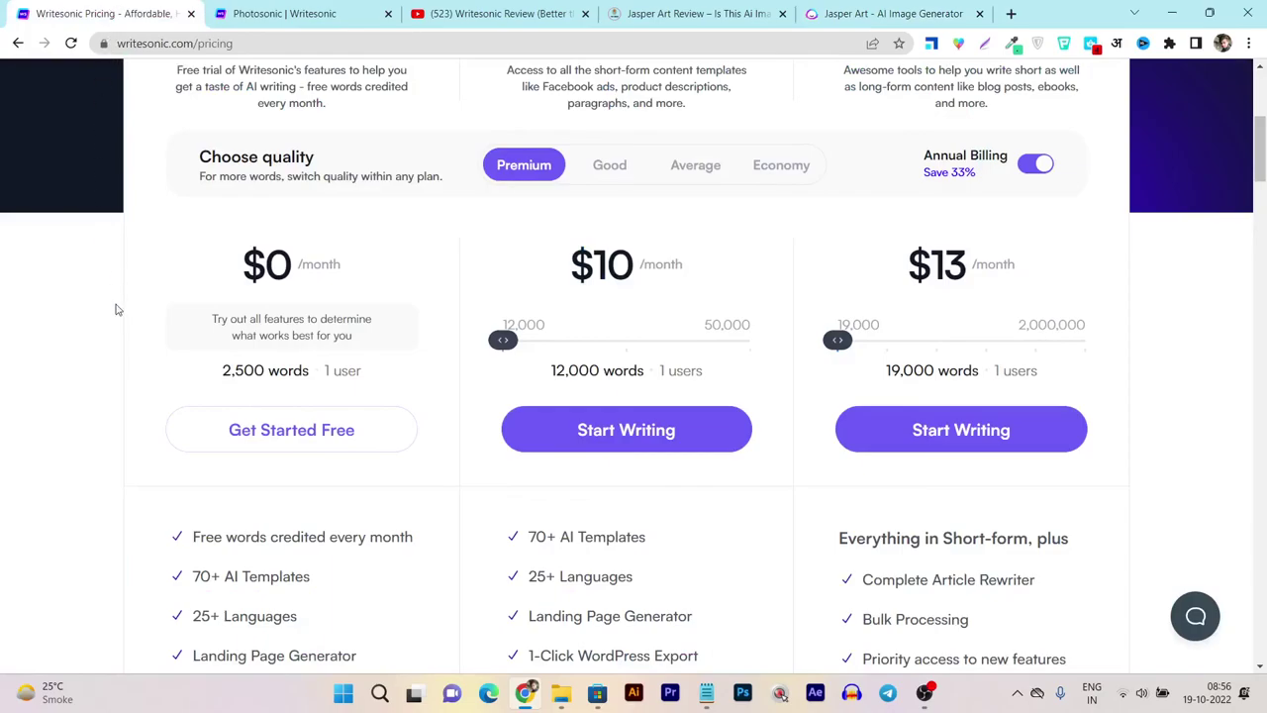
Step: Show the Writesonic Review video on YouTube and its description, with a brief return to Writesonic's pricing plans
click(441, 10)
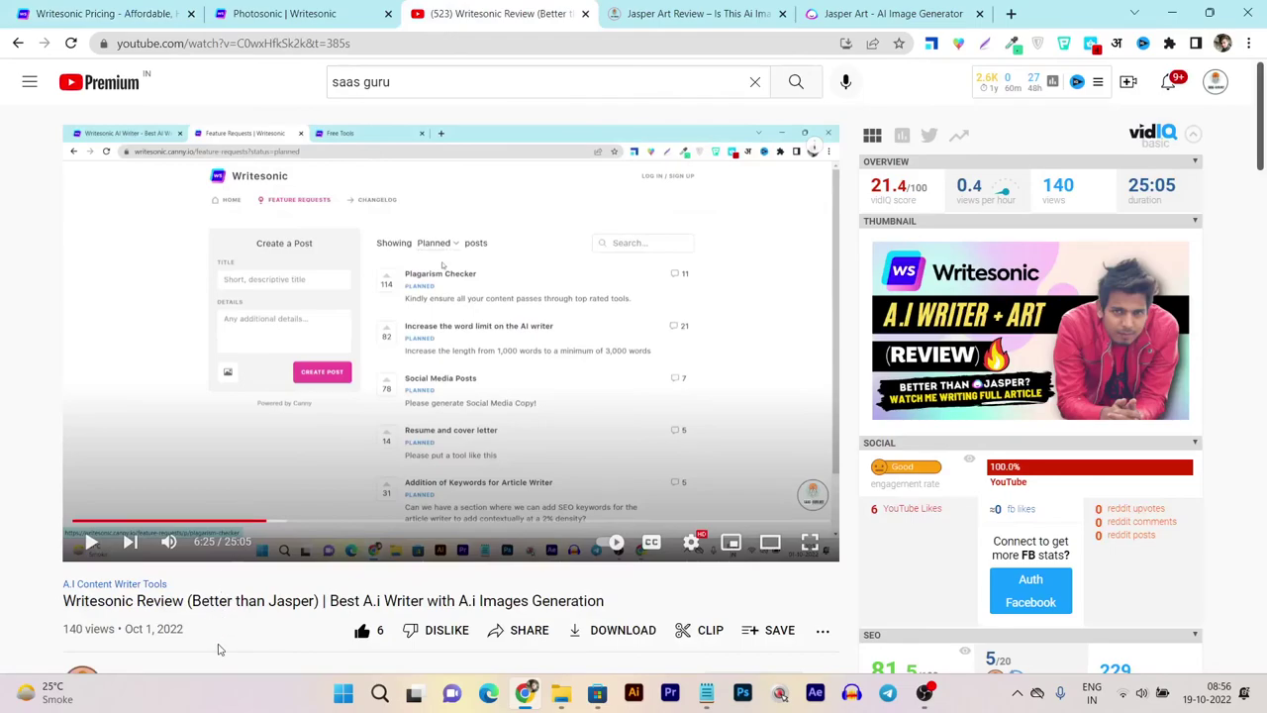
scroll(219, 649, down, 3)
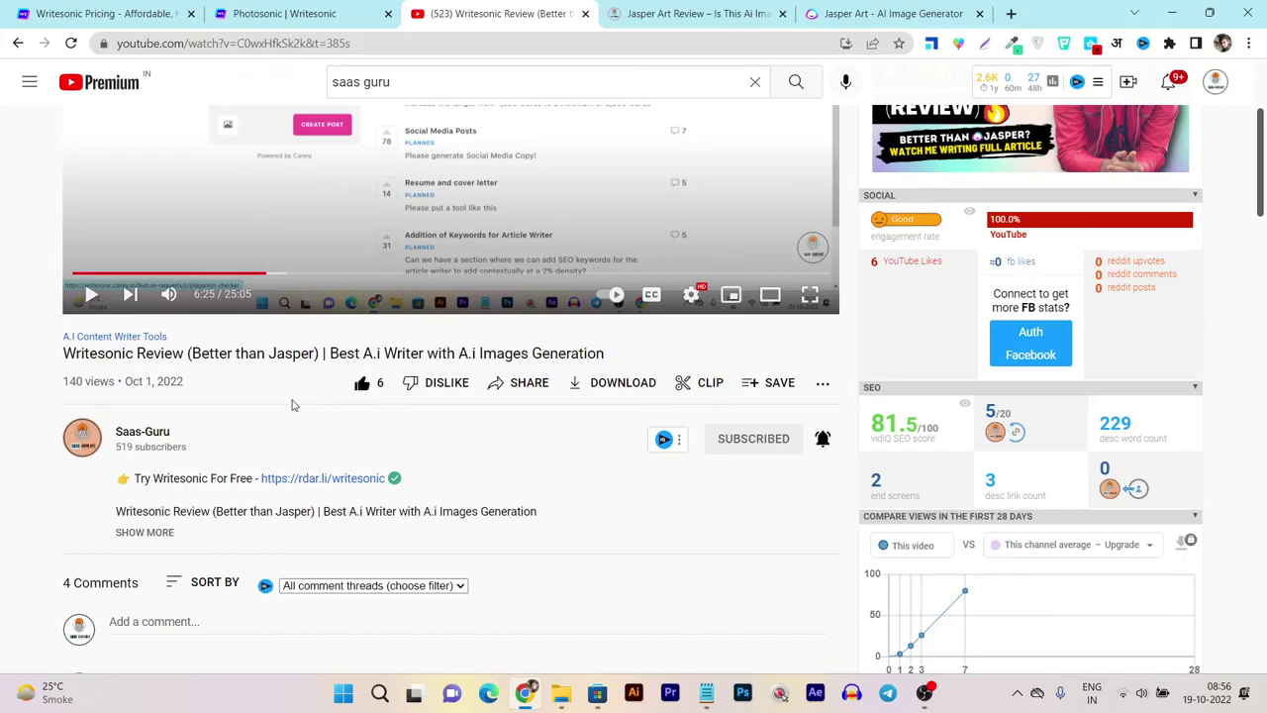
scroll(336, 415, up, 1)
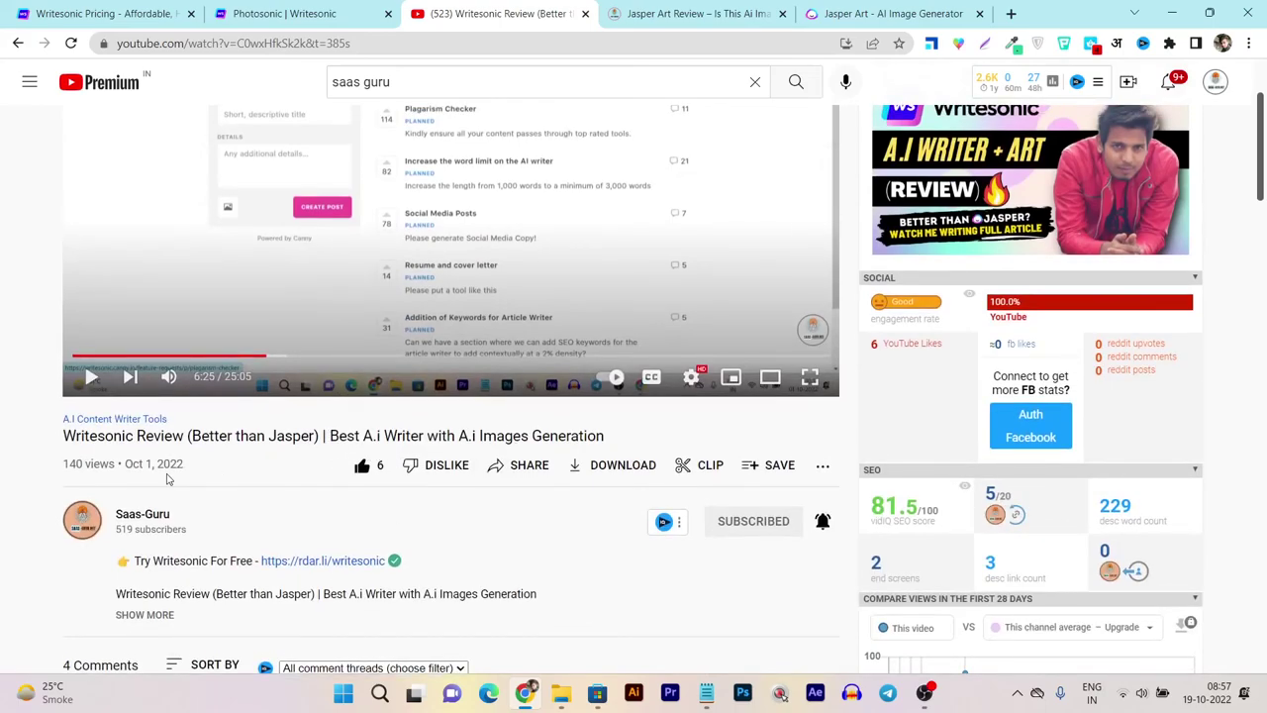
click(91, 10)
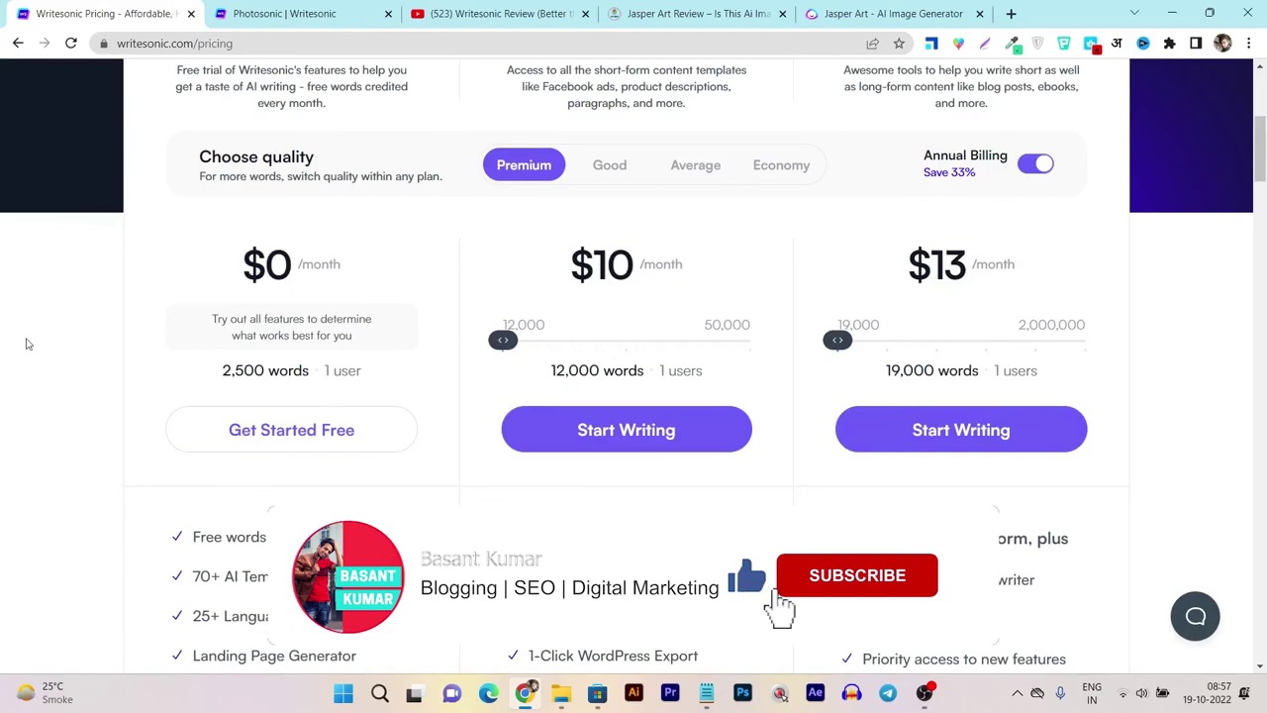
click(460, 8)
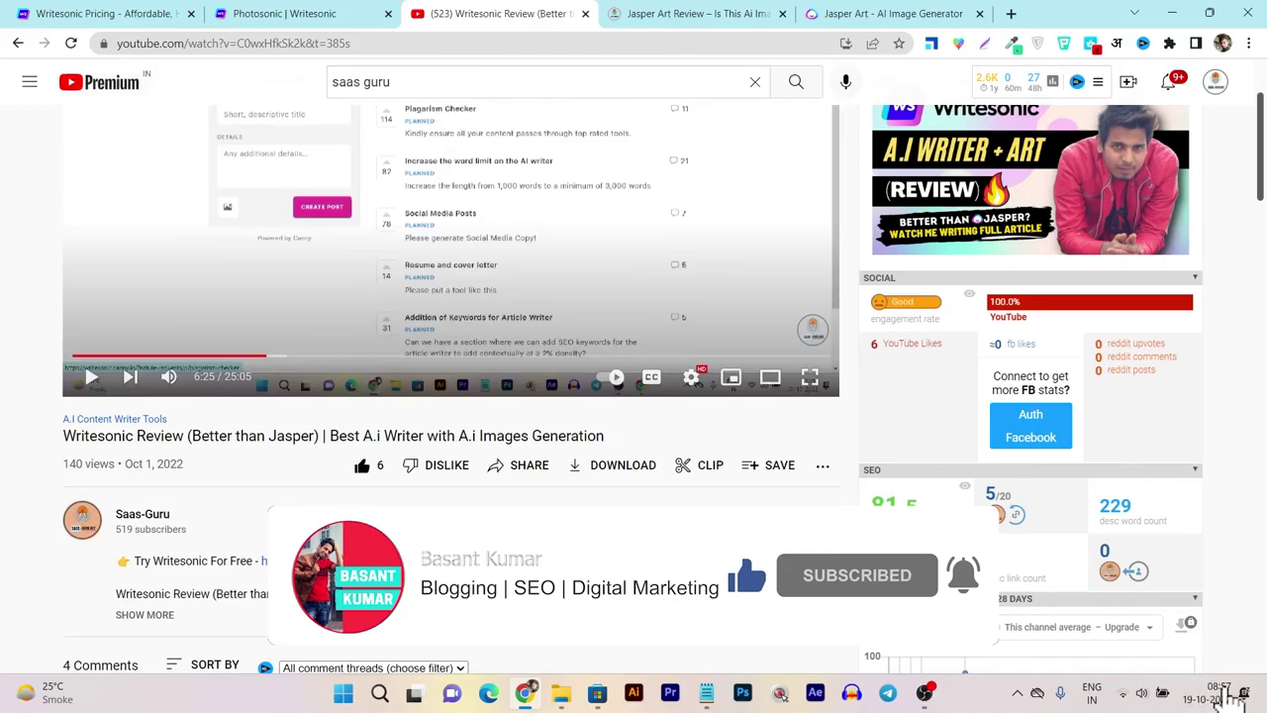